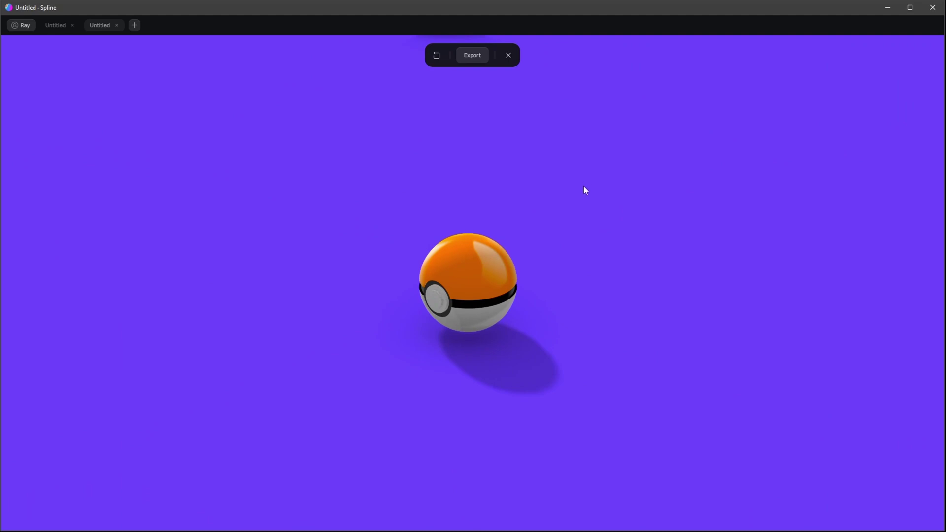
Orbit the play preview around the finished Pokéball
drag(499, 265, 523, 275)
Close the preview, delete the default rectangle, and view the scene in perspective
click(508, 56)
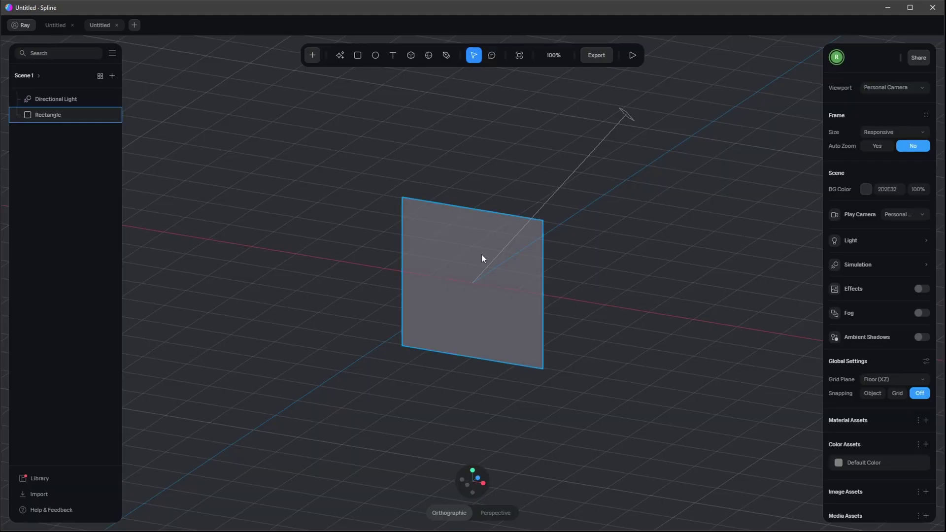
click(467, 313)
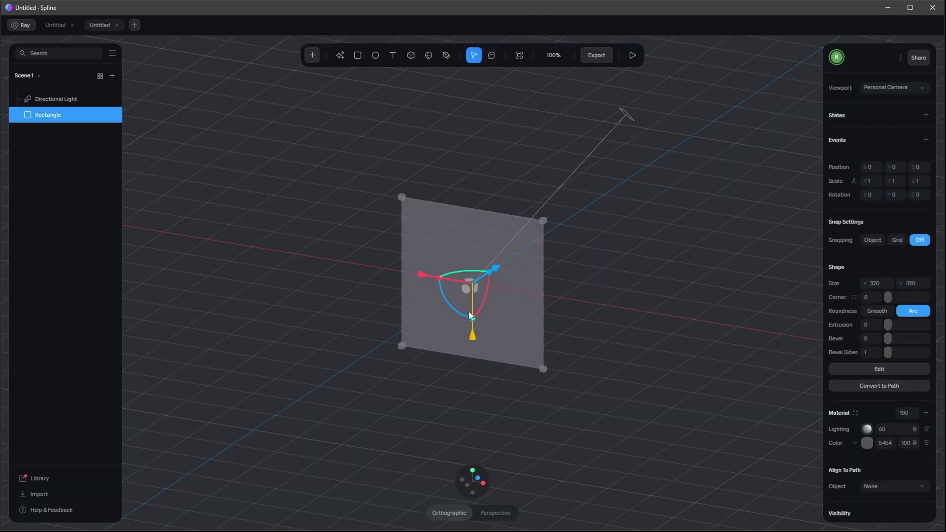
key(Delete)
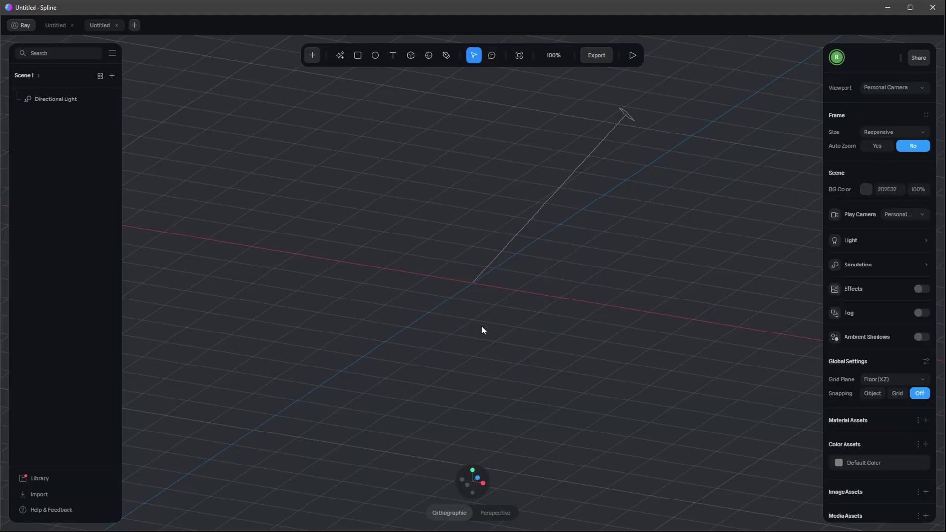
click(496, 513)
right_drag(513, 309, 503, 344)
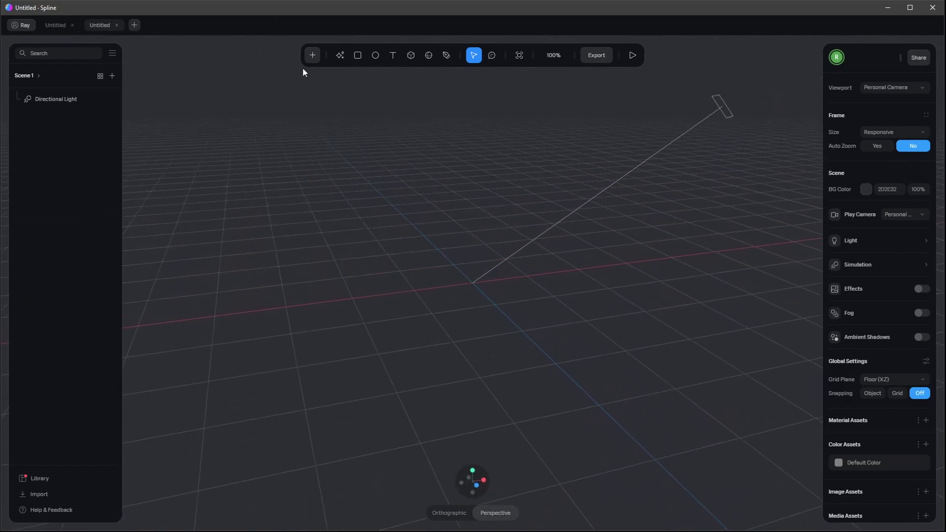
Add a sphere to the scene
click(310, 56)
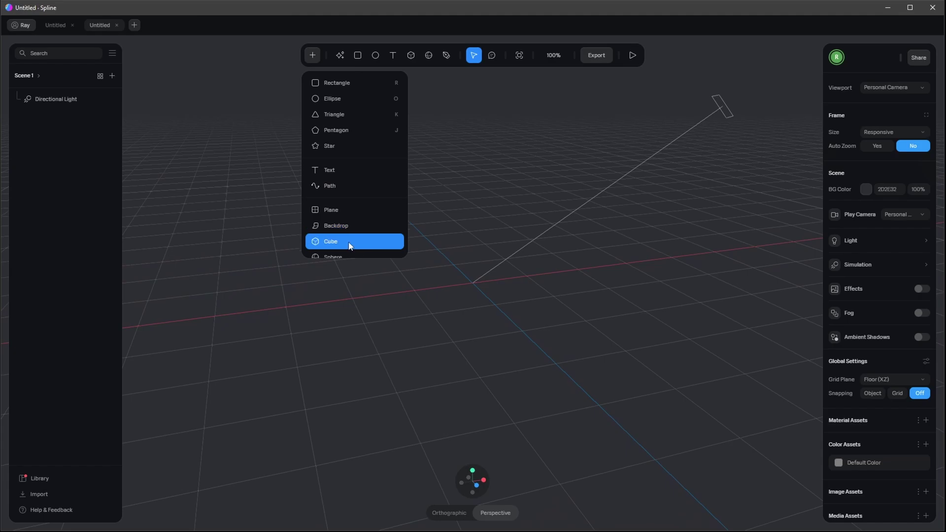
scroll(351, 243, down, 2)
click(349, 209)
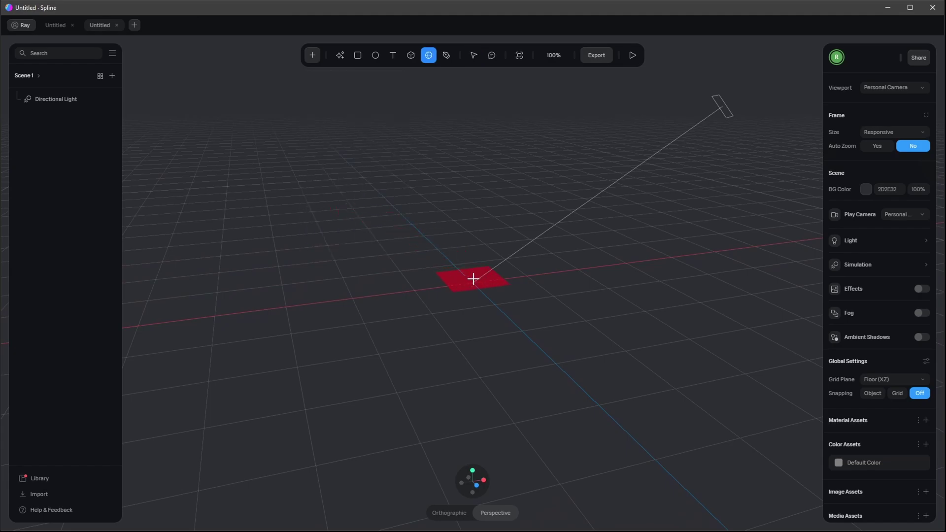
click(489, 274)
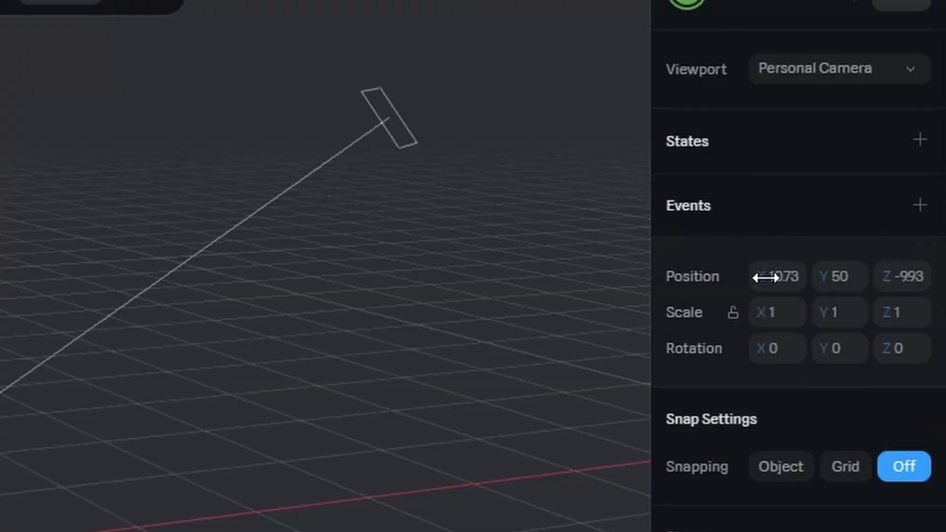
Set the sphere's position to 0, 0, 0
click(877, 169)
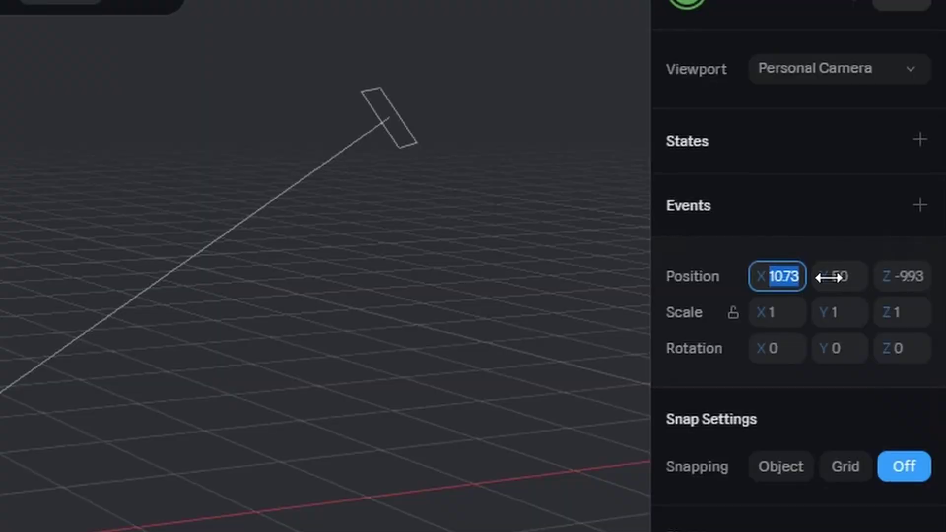
text(0)
key(Tab)
text(0)
key(Tab)
text(0)
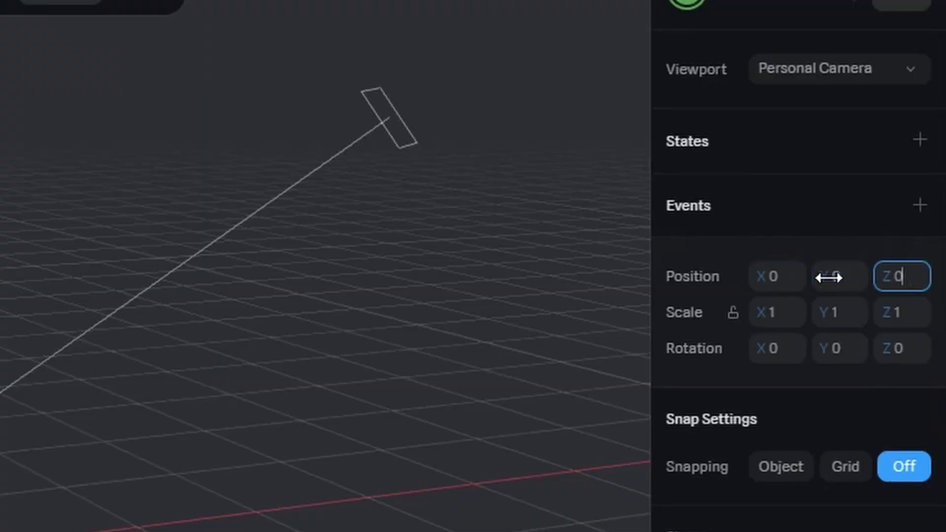
key(Return)
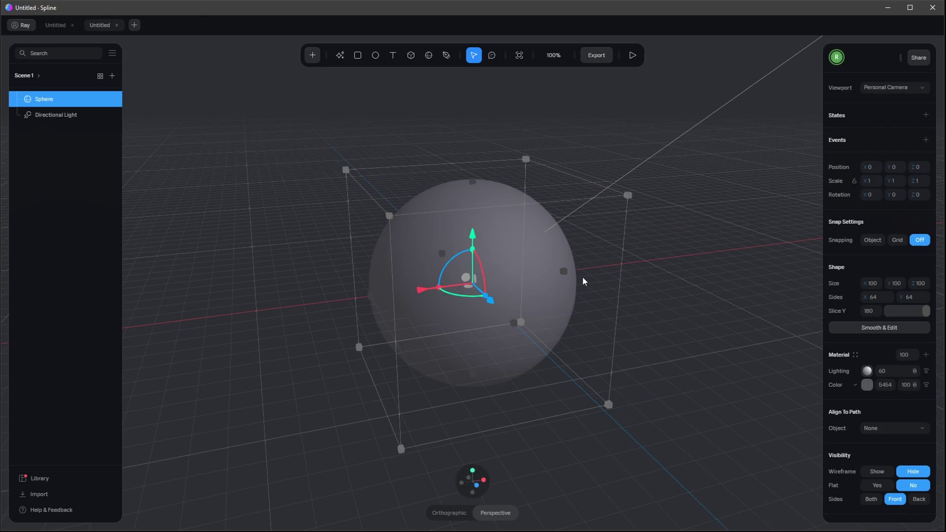
click(310, 56)
click(313, 56)
Add a cylinder and set its position to 0, 0, 0
click(313, 55)
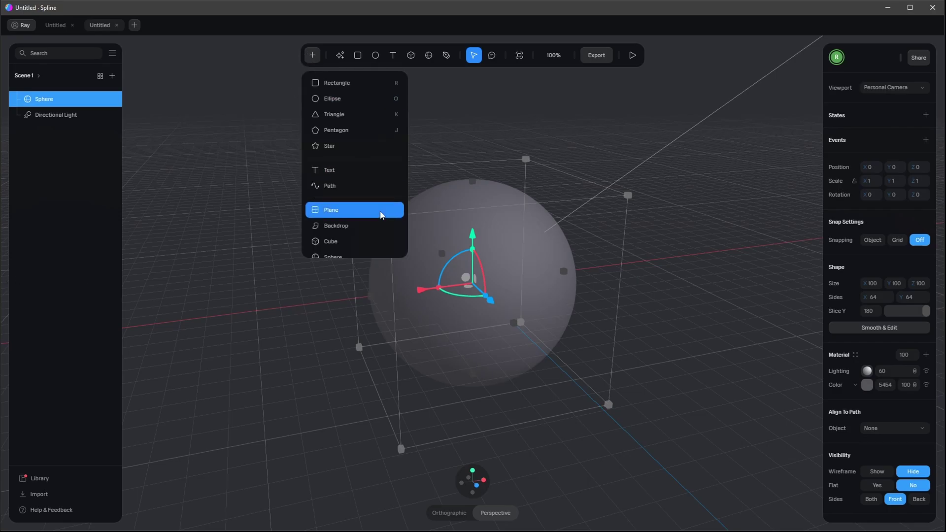
scroll(377, 213, down, 3)
click(358, 175)
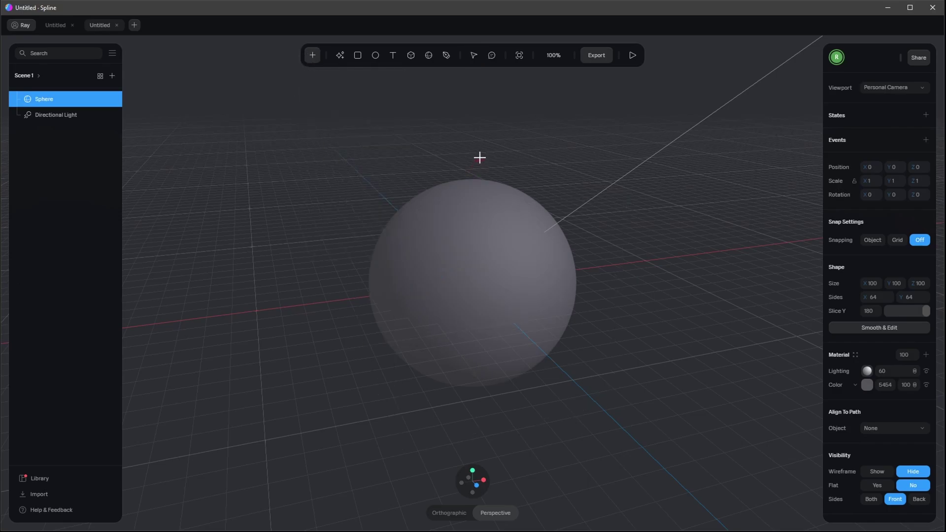
click(469, 203)
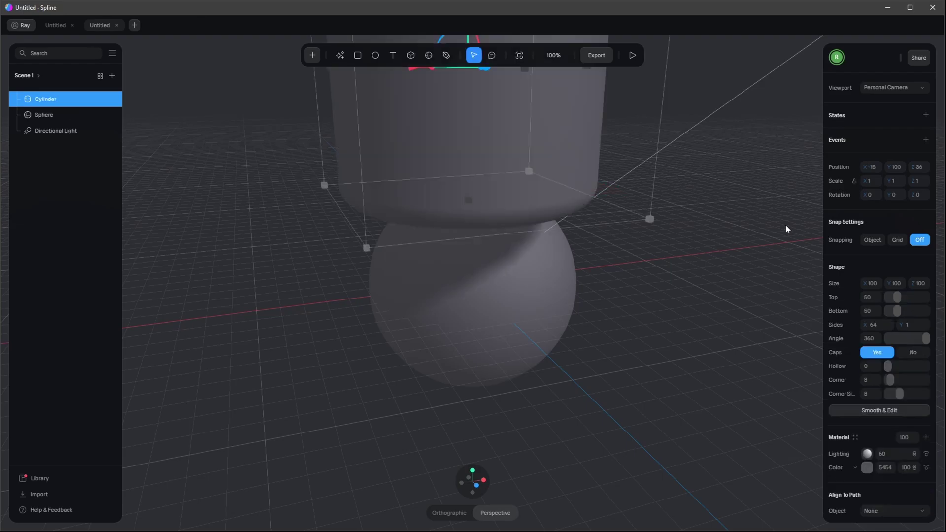
click(877, 169)
text(0)
key(Tab)
text(0)
key(Tab)
text(0)
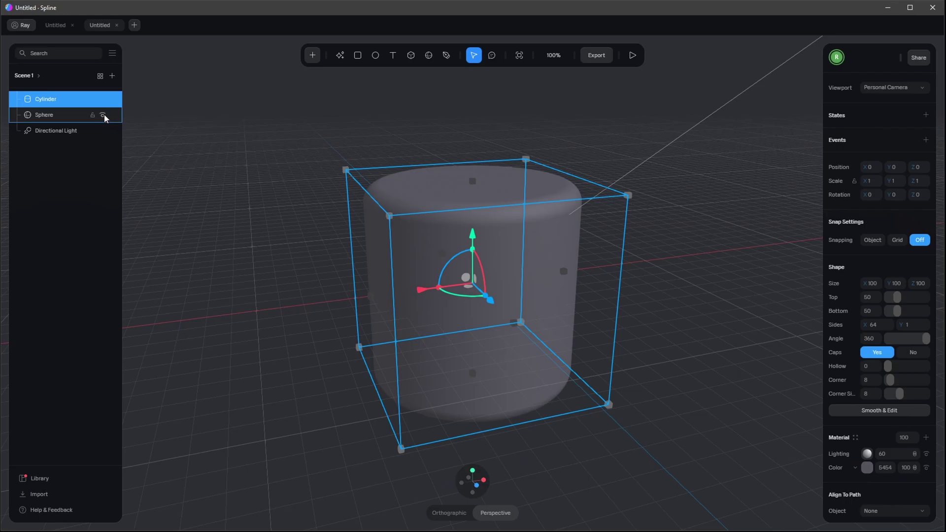
Hide the sphere and give the cylinder height 9, hollow 0.95 and corner 0
click(103, 116)
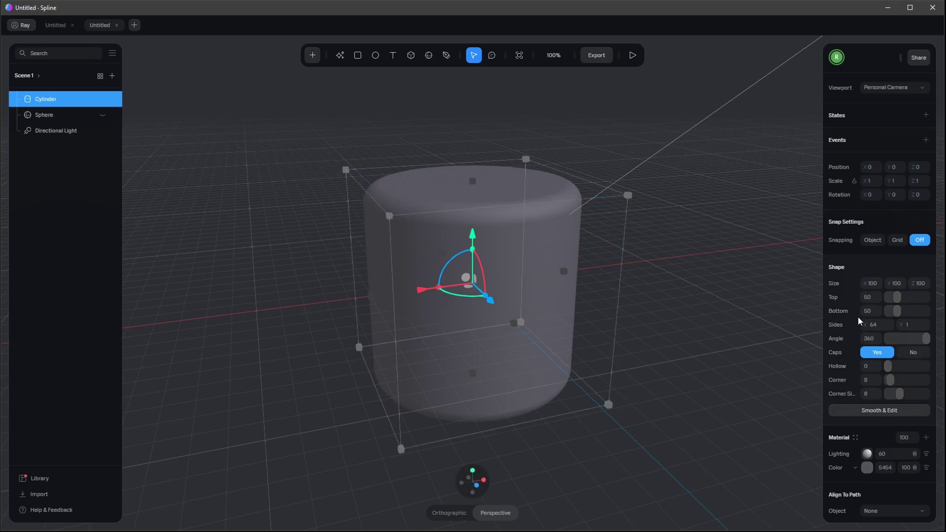
click(896, 285)
text(9)
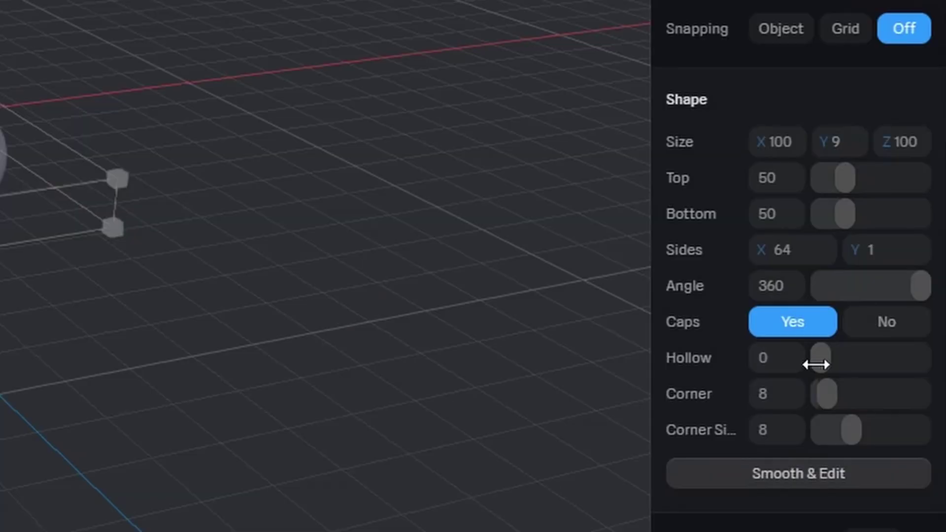
click(877, 368)
text(.9)
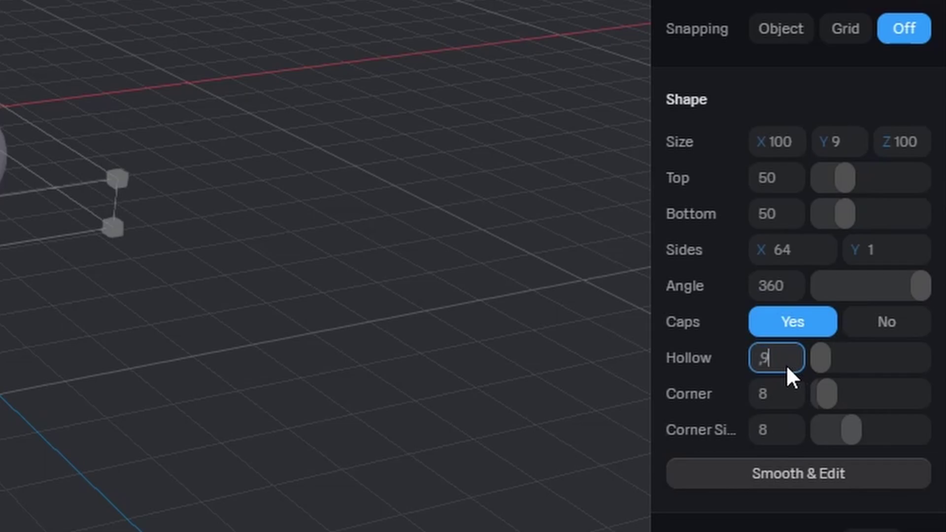
text(5)
key(Return)
click(767, 392)
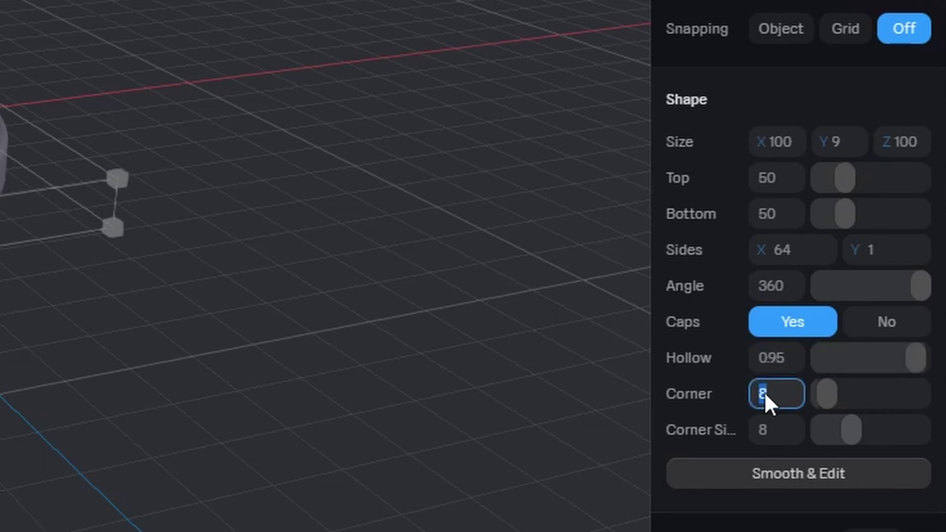
text(0)
key(Return)
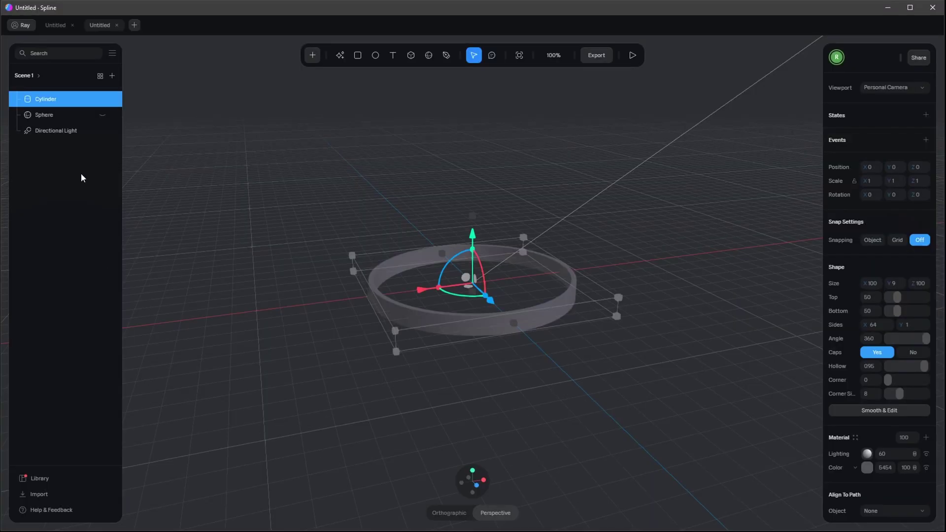
Unhide the sphere and Boolean-subtract the ring cylinder from it
click(102, 115)
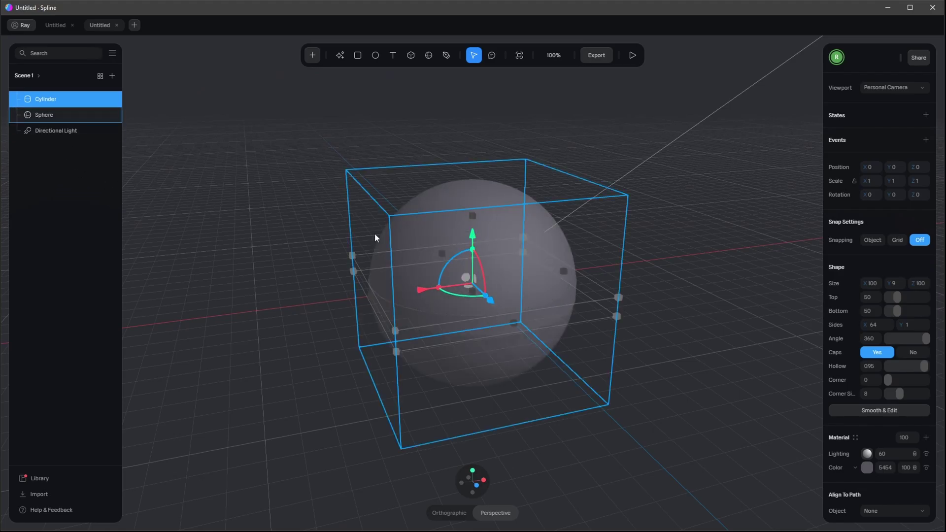
shift+click(61, 114)
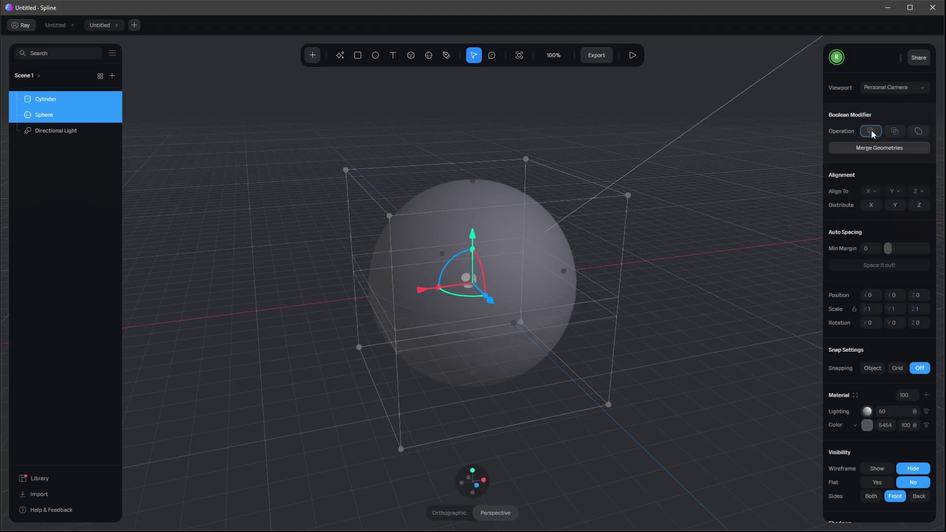
click(775, 244)
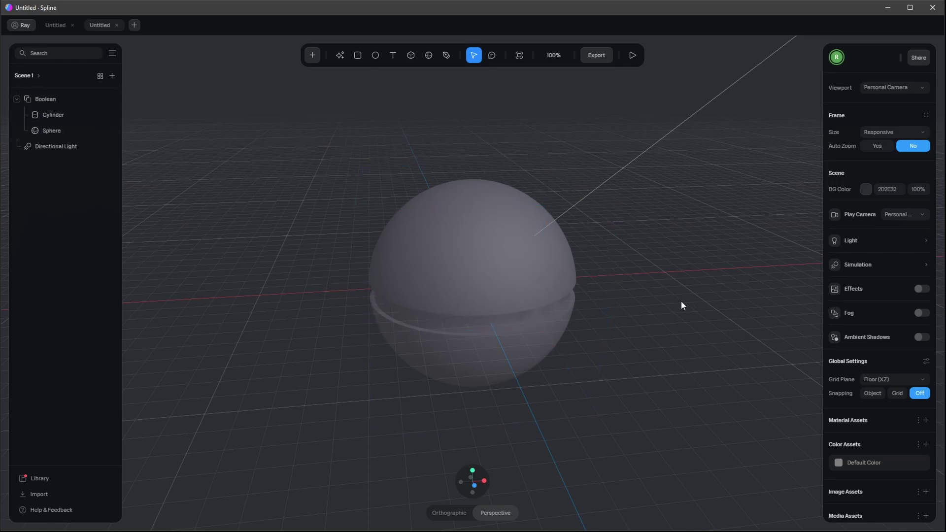
drag(681, 300, 641, 304)
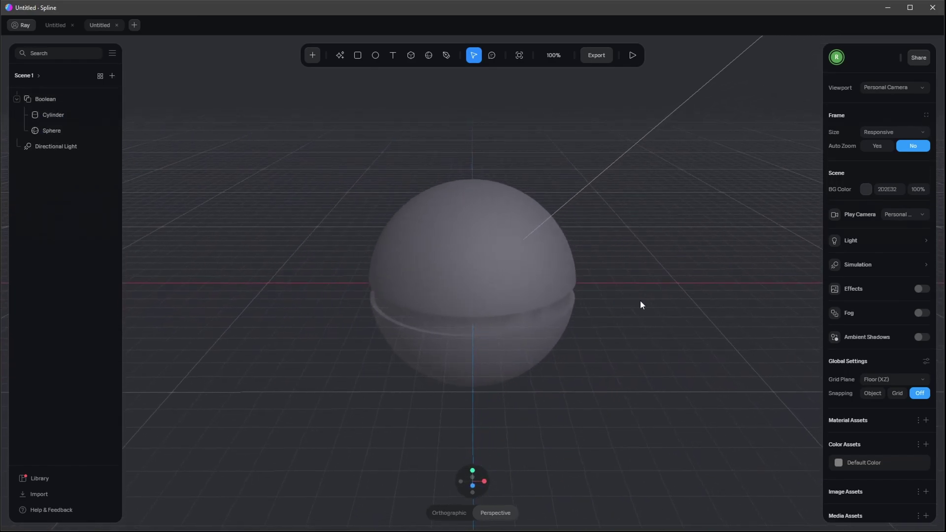
click(312, 55)
scroll(369, 180, down, 1)
scroll(355, 239, up, 1)
Add another cylinder positioned at 0, -2, 90
scroll(360, 215, down, 2)
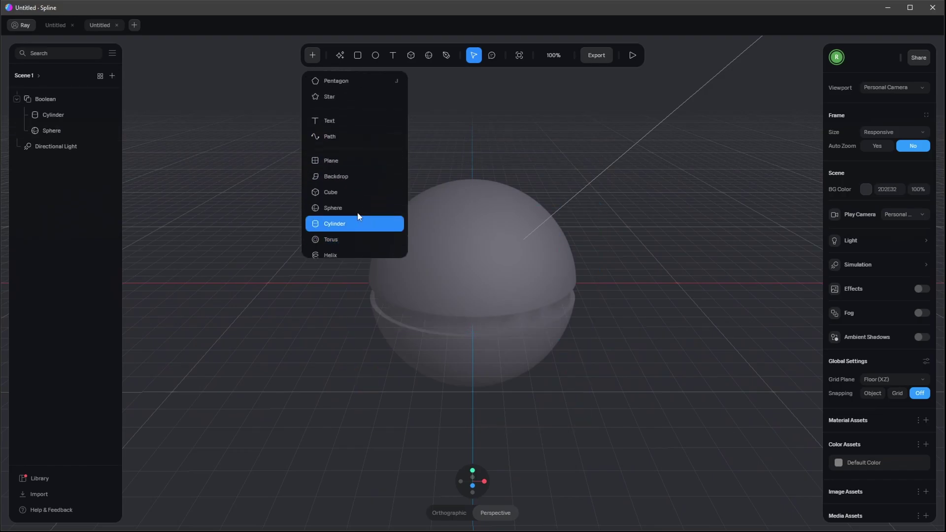
click(346, 220)
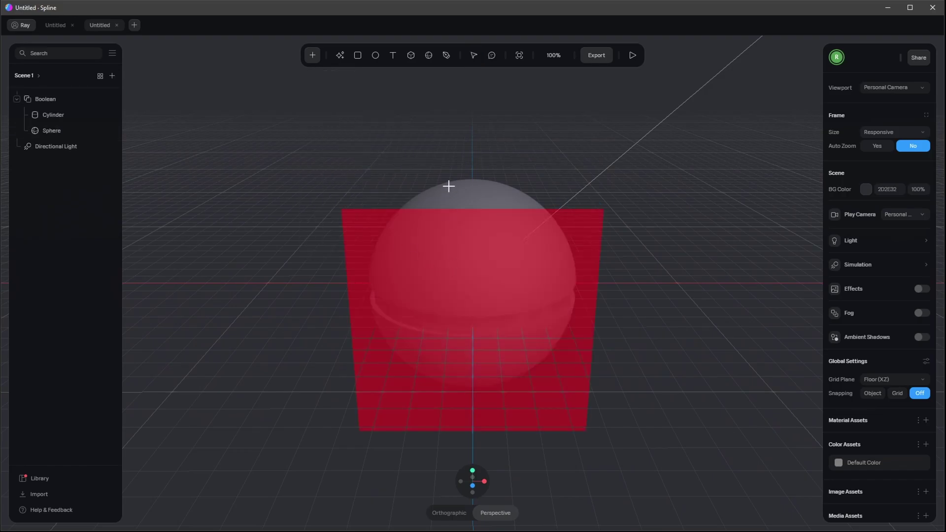
click(468, 299)
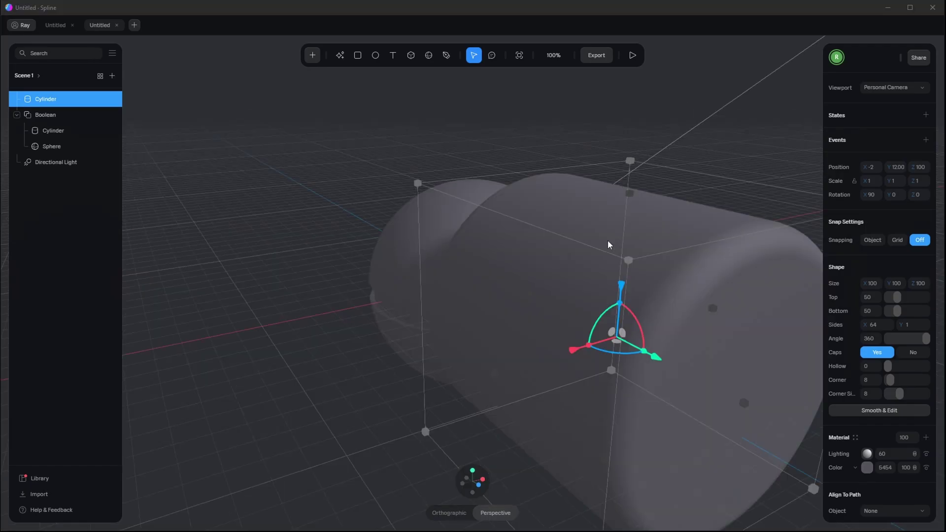
click(873, 169)
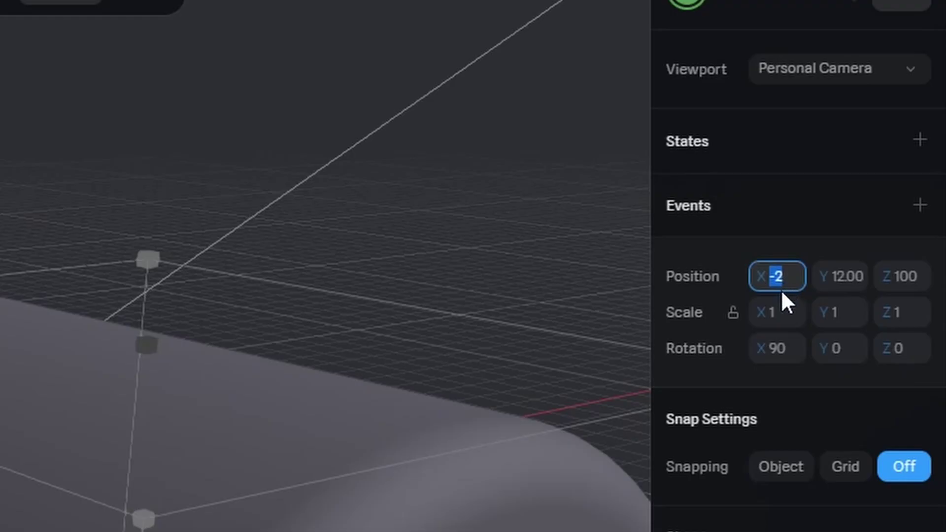
text(0)
key(Return)
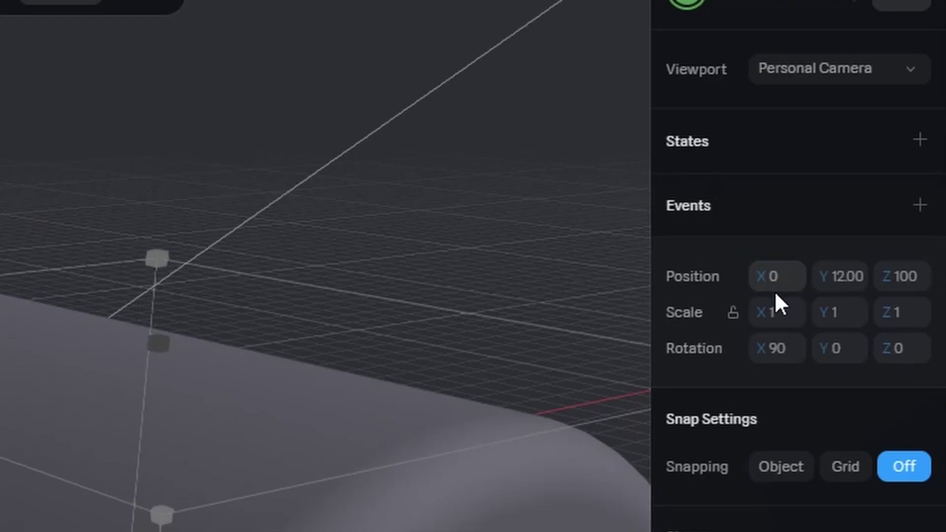
click(857, 274)
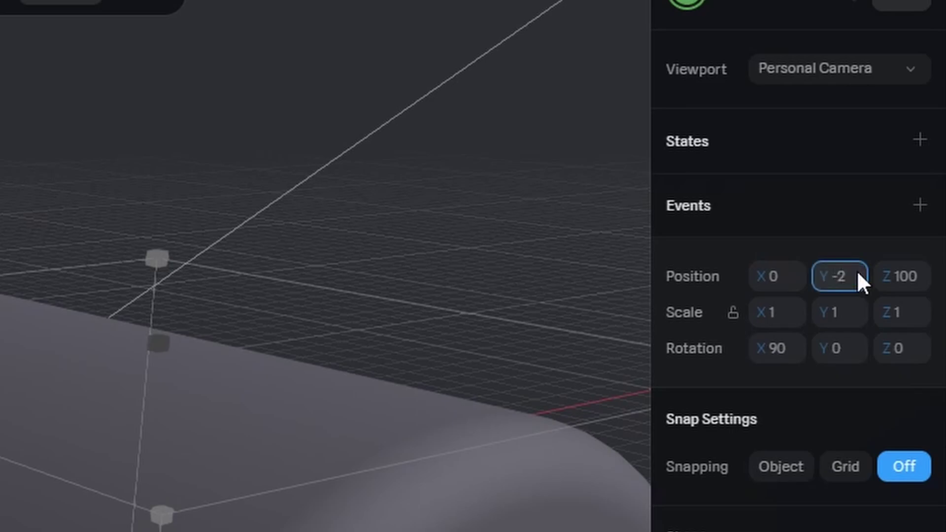
key(Tab)
text(90)
key(Return)
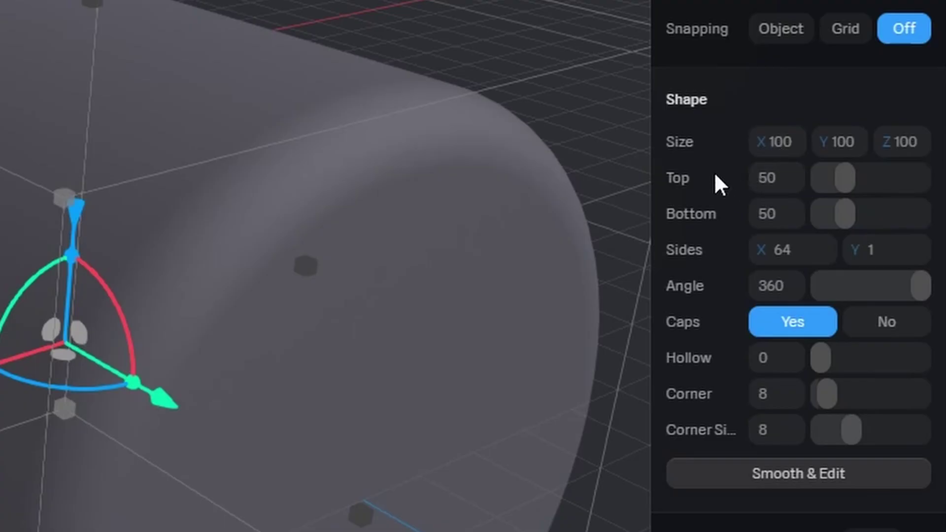
Resize the new cylinder to 40 × 100 × 40
click(788, 147)
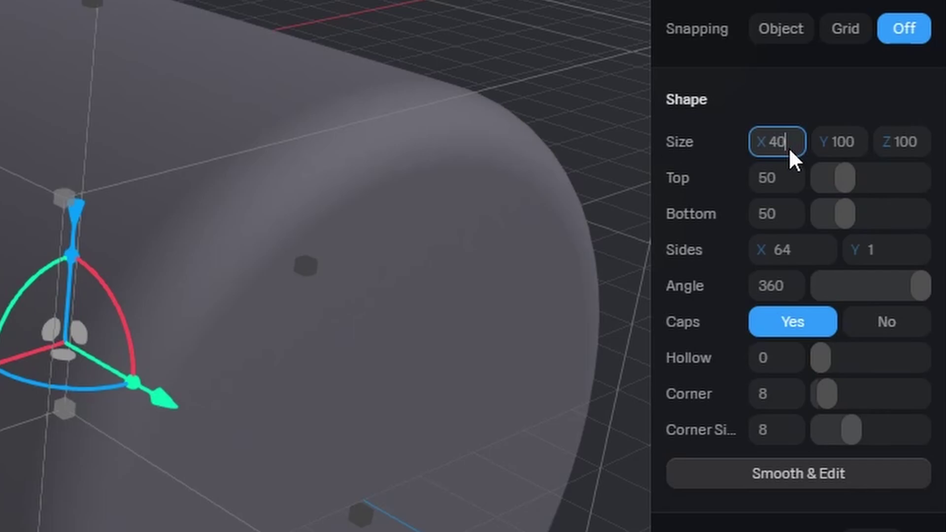
key(Tab)
key(Tab)
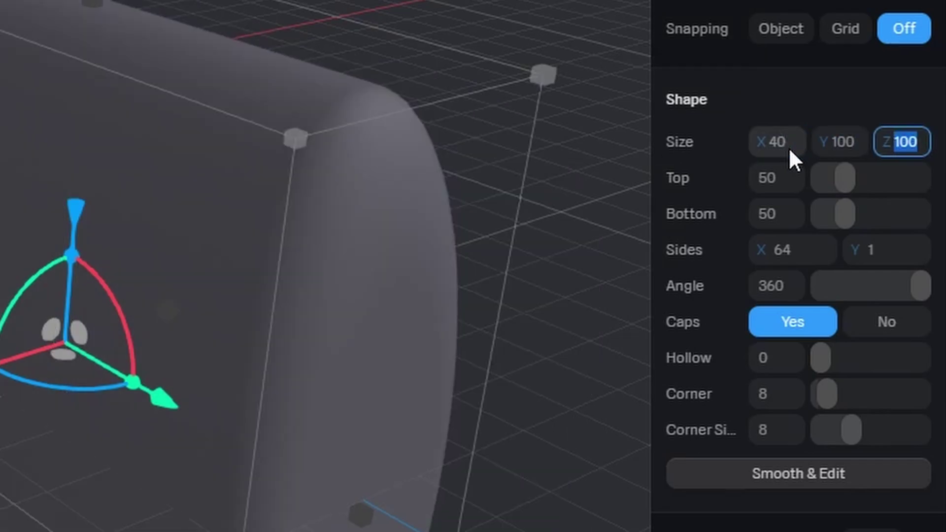
text(40)
key(Return)
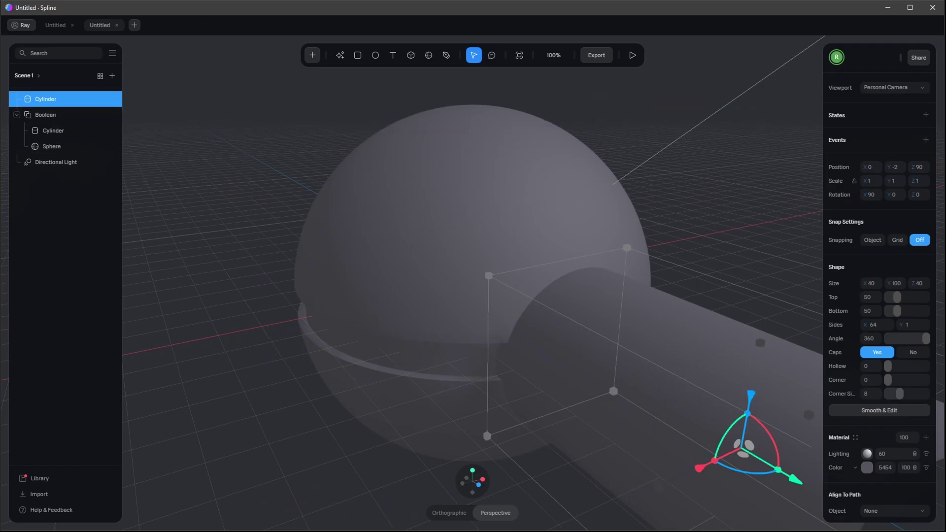
Subtract the cylinder from the Boolean ball to carve the front recess
click(88, 120)
shift+click(54, 99)
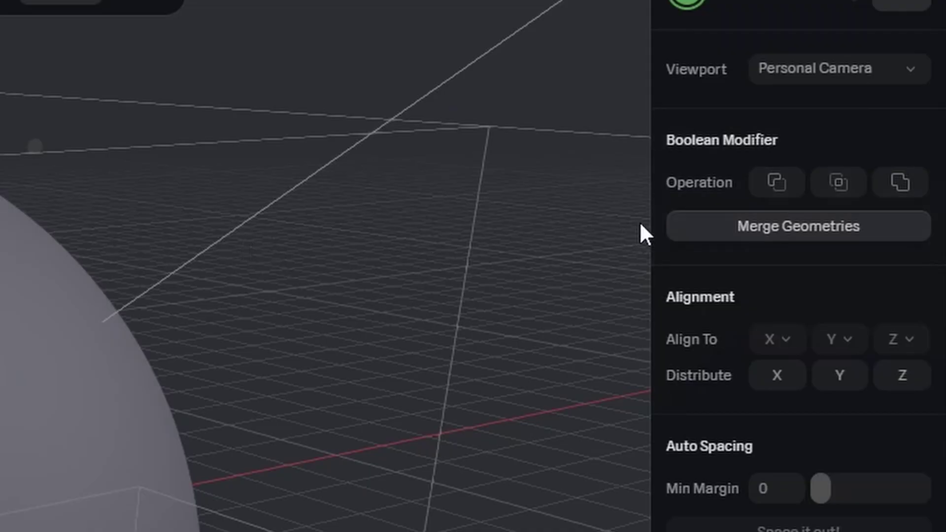
click(776, 190)
drag(783, 192, 701, 211)
click(312, 55)
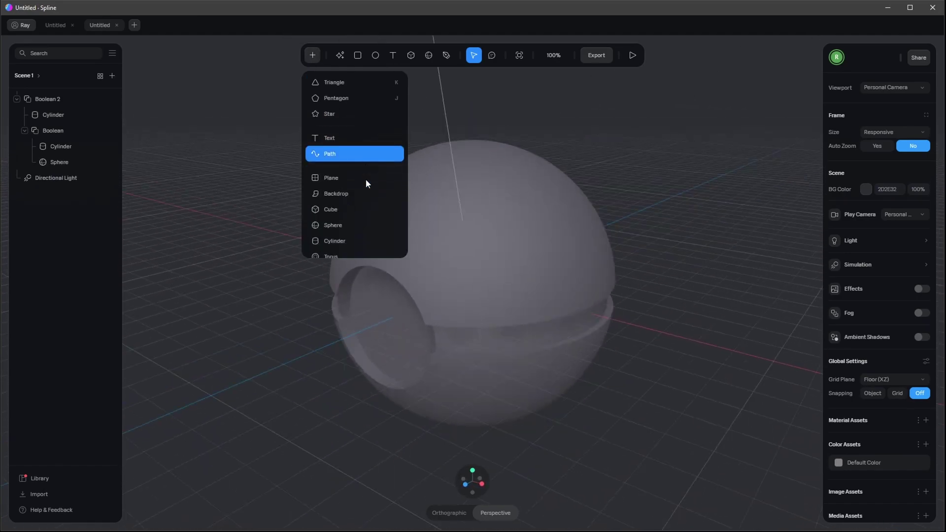
Add a new cylinder at position 0, -2, 38
scroll(366, 179, down, 2)
click(354, 175)
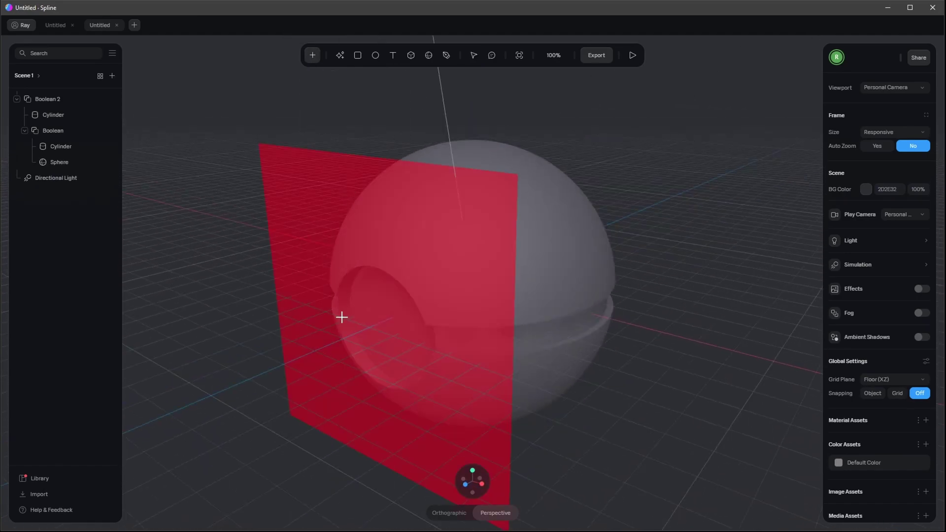
click(351, 317)
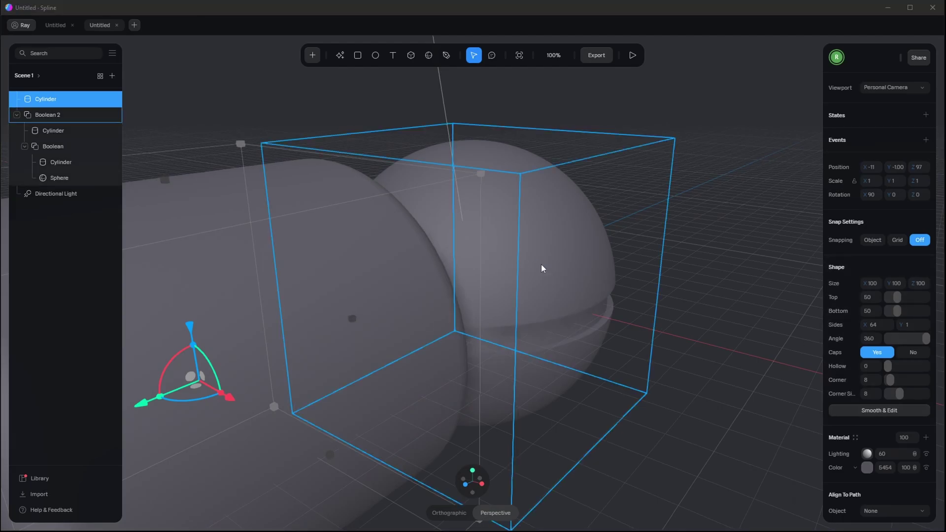
click(872, 170)
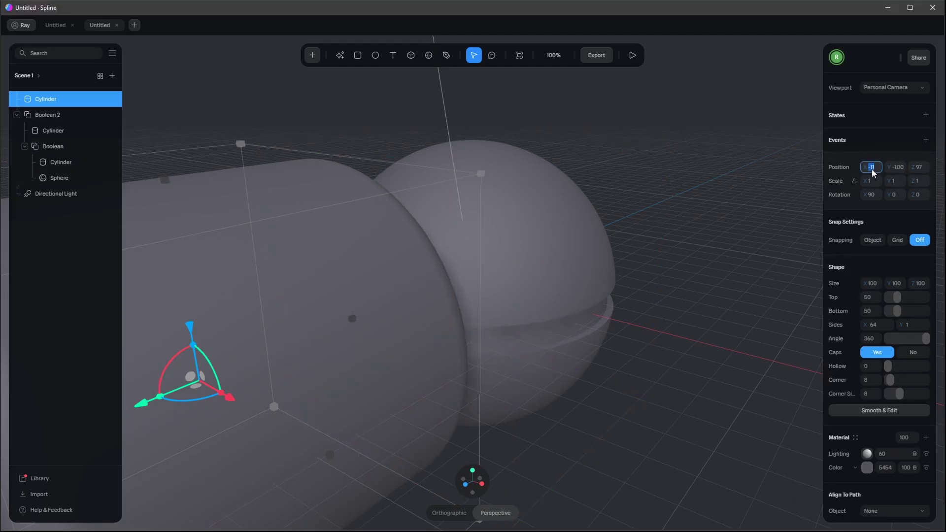
text(0)
key(Tab)
text(-2)
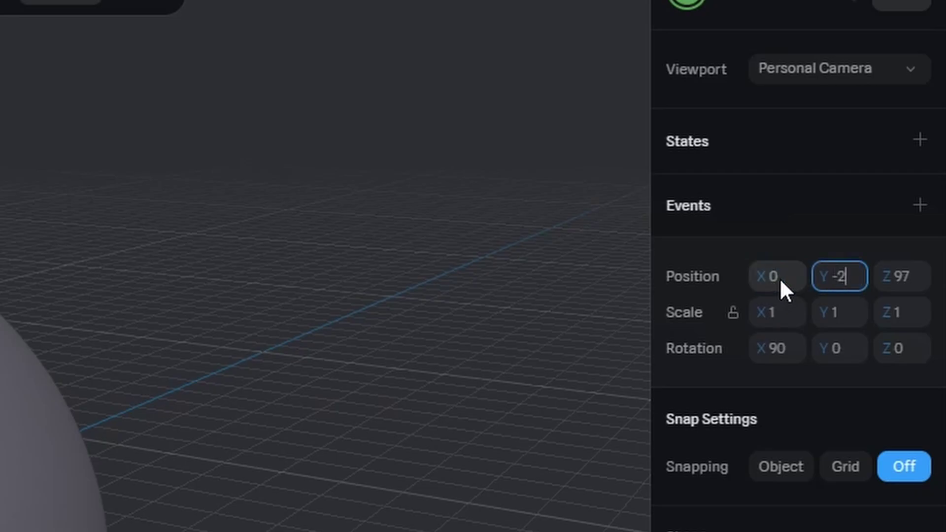
key(Tab)
text(38)
key(Return)
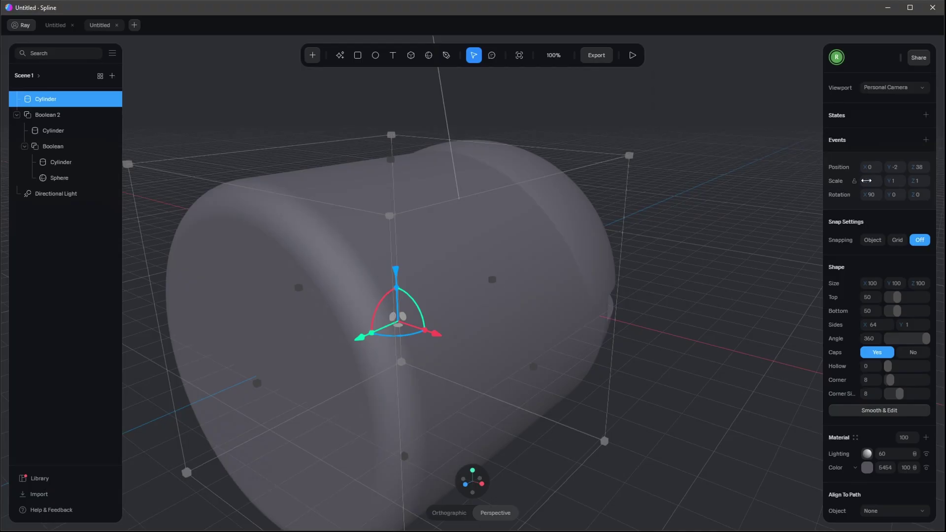
Size the button cylinder to 40 × 12 × 40
click(863, 283)
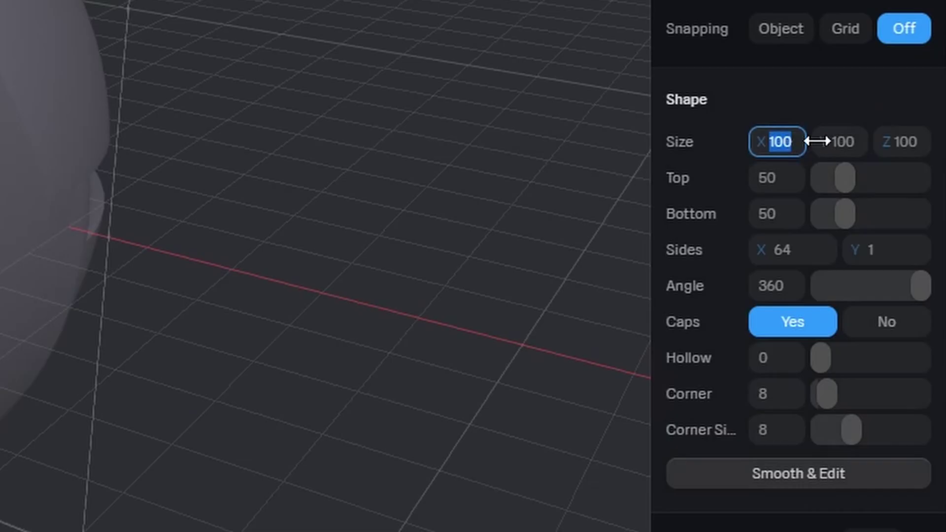
text(40)
key(Tab)
text(12)
key(Tab)
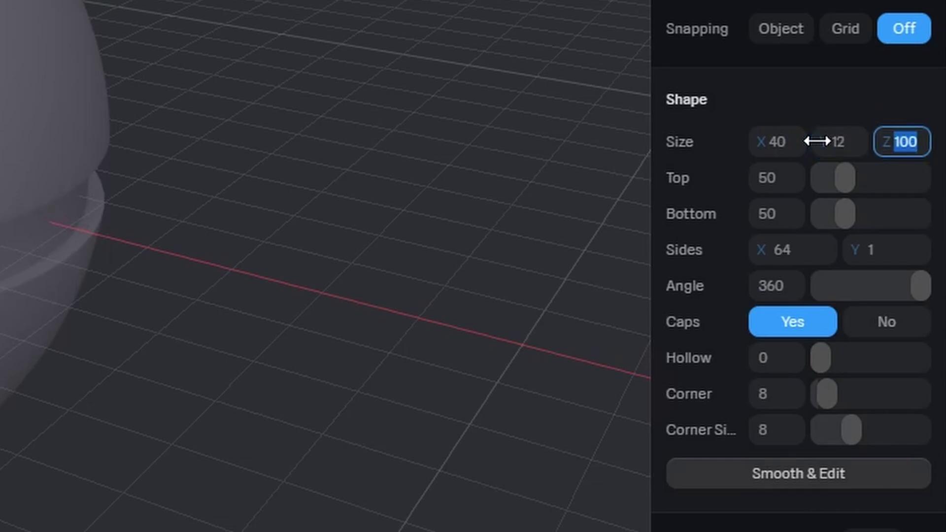
text(40)
key(Return)
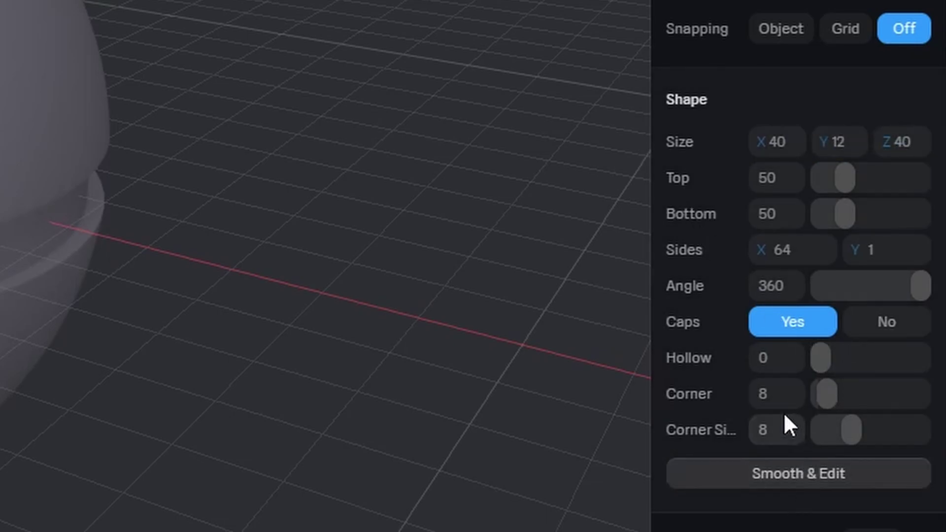
Set the button's corner to 0.10 and check it from the front
click(780, 397)
key(BackSpace)
text(0.10)
key(Return)
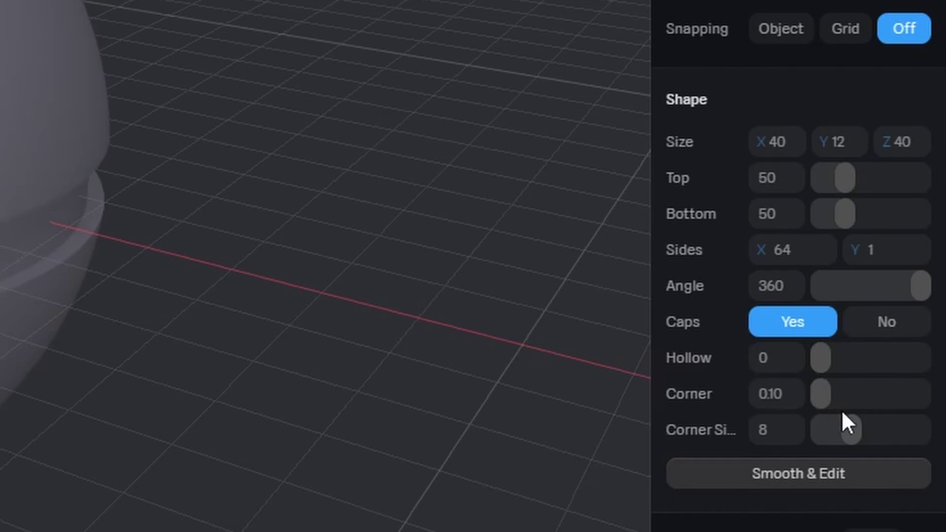
right_drag(403, 382, 458, 372)
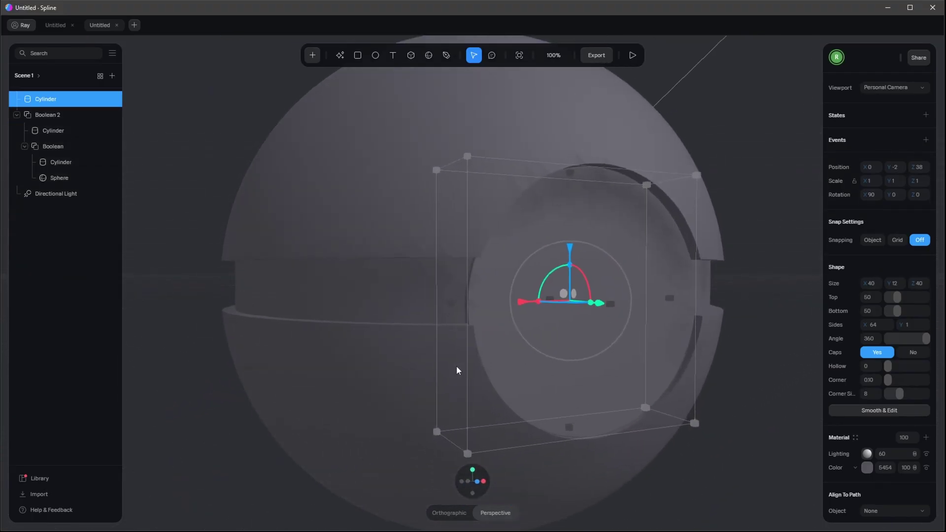
scroll(544, 321, up, 10)
scroll(542, 319, down, 5)
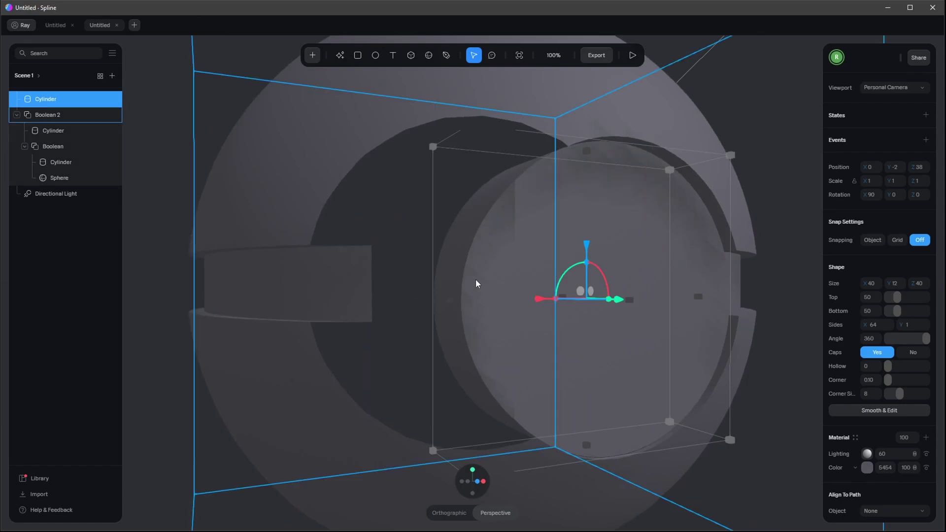
right_drag(481, 283, 517, 292)
scroll(520, 294, down, 5)
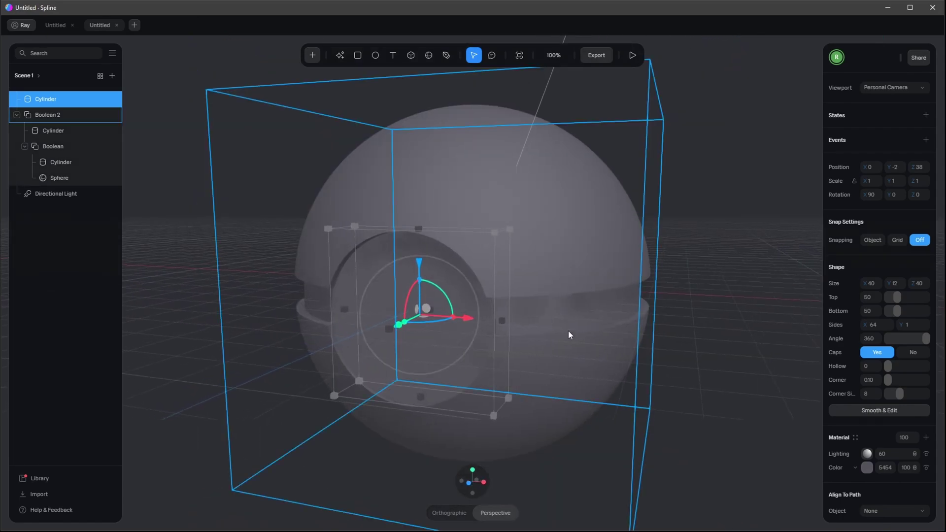
right_drag(569, 330, 610, 380)
Duplicate the button disc and shrink the copy to 30 wide, moved forward
key(ctrl+d)
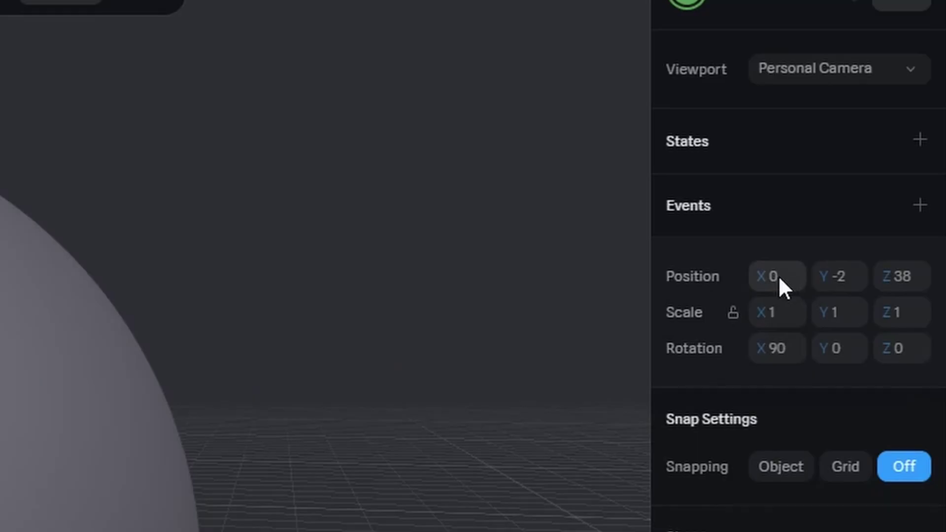
click(907, 275)
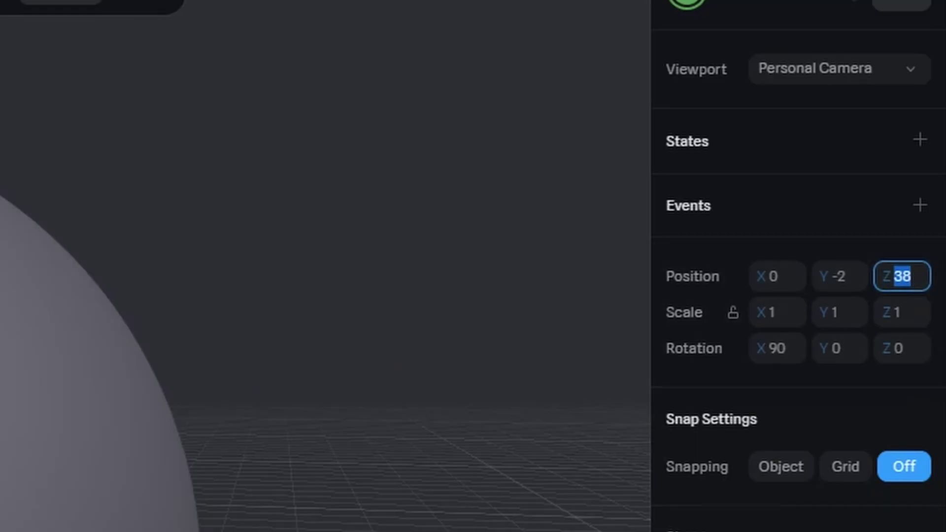
text(40)
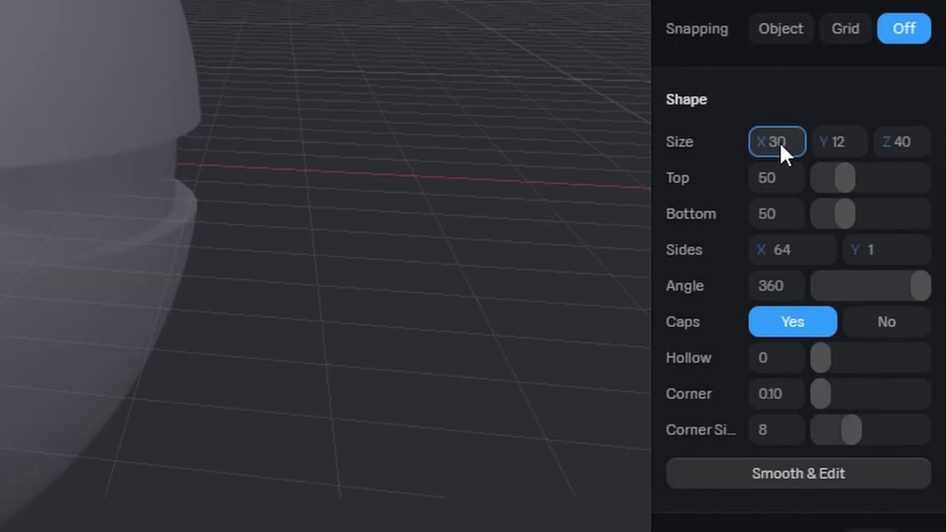
key(Tab)
key(Tab)
text(30)
key(Return)
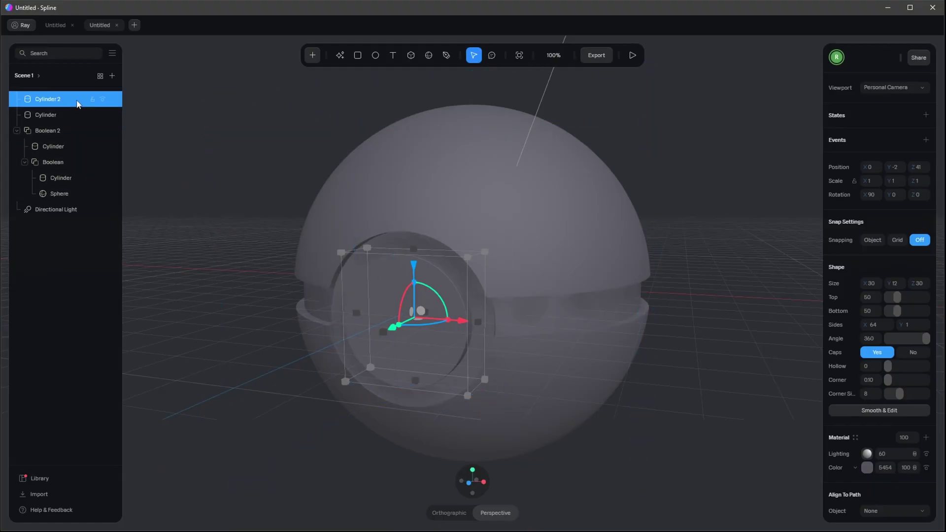
Duplicate again and size Cylinder 3 to 20 × 12 × 20
key(ctrl+d)
key(Escape)
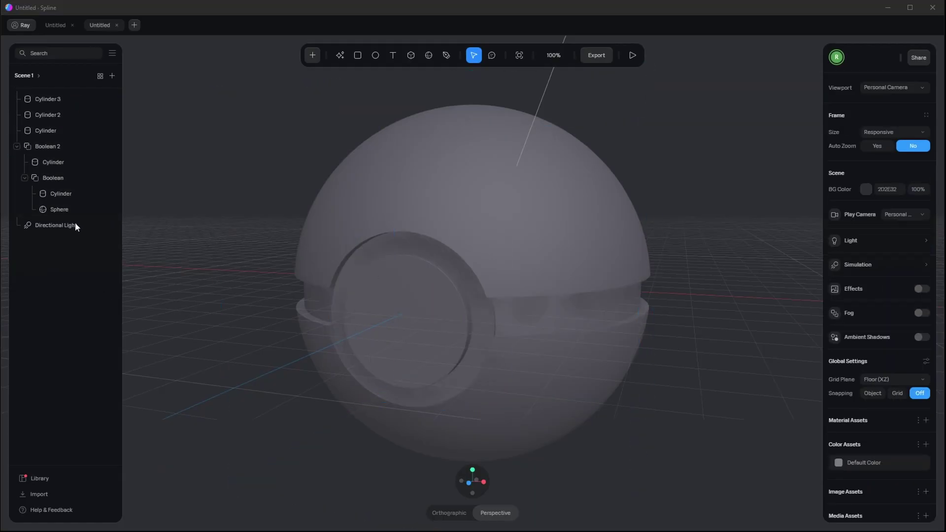
click(66, 99)
click(919, 167)
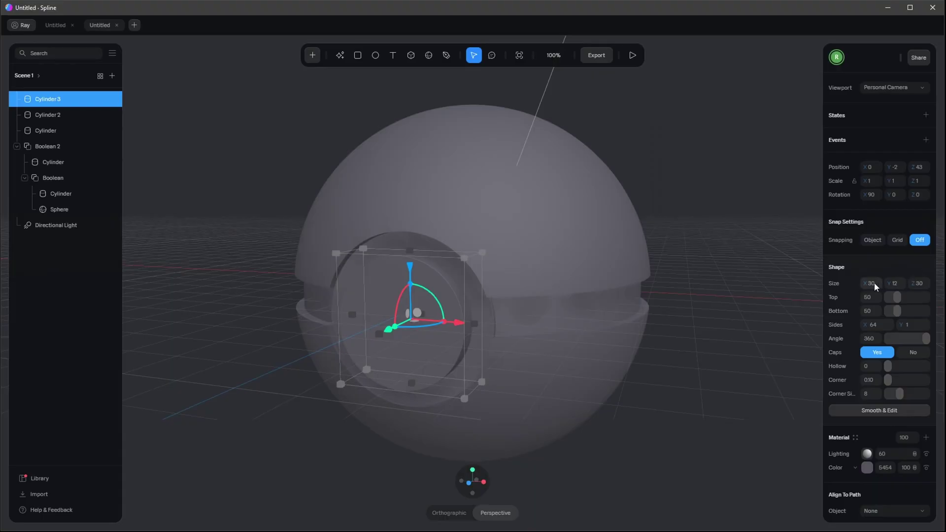
click(872, 282)
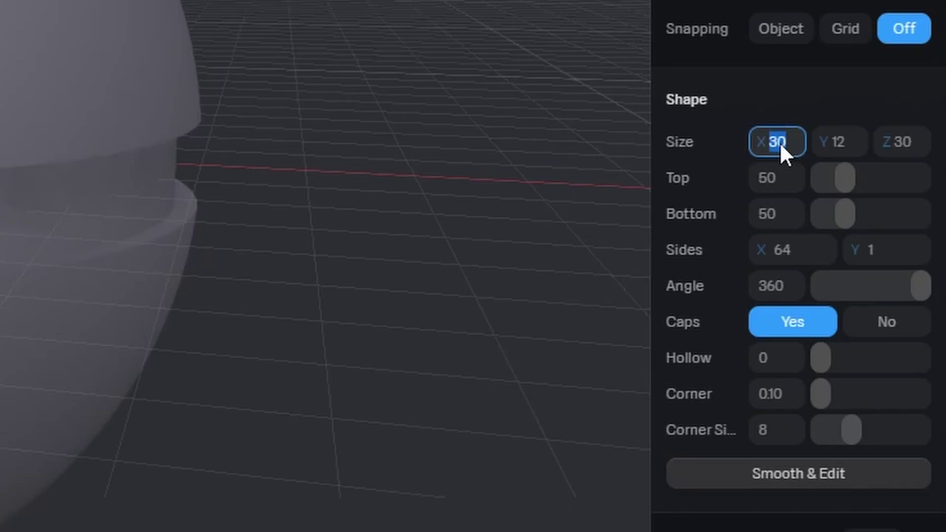
text(20)
key(Tab)
key(Tab)
text(20)
key(Return)
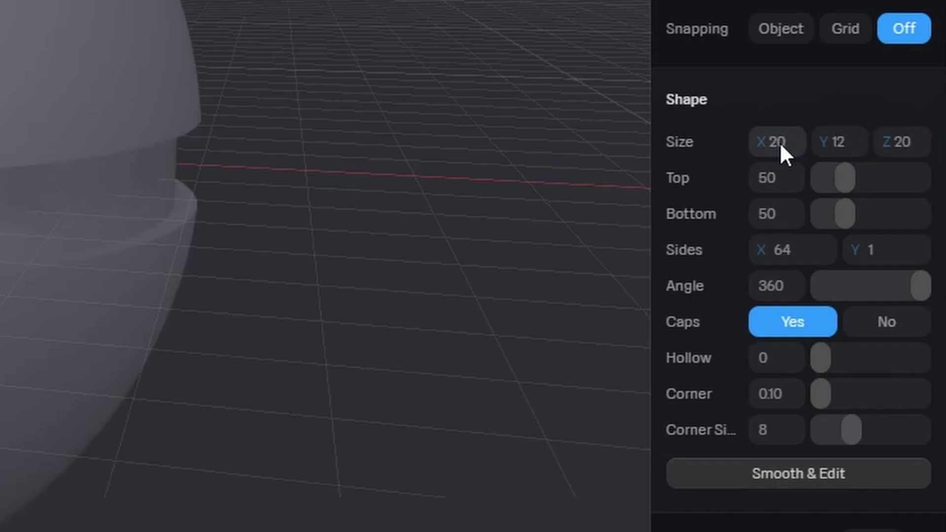
click(412, 393)
right_drag(720, 382, 696, 333)
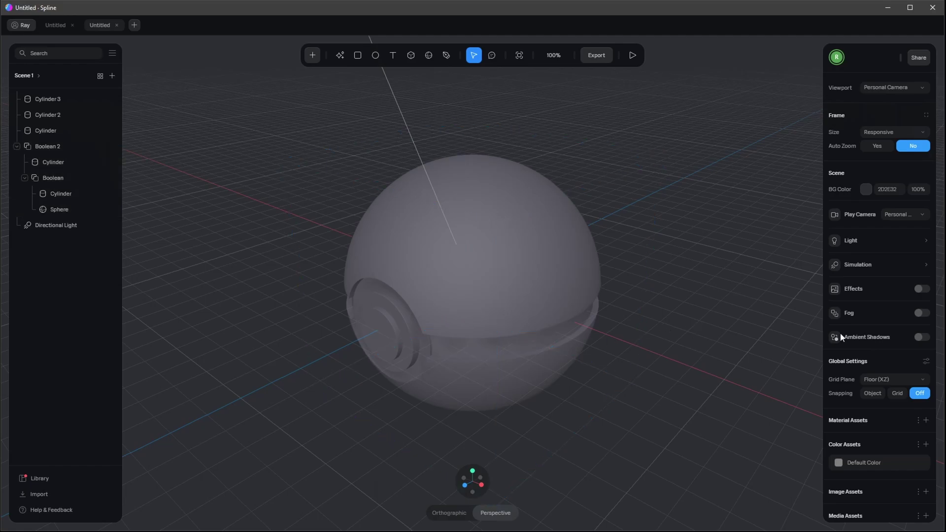
right_drag(809, 333, 616, 296)
Inspect the ball's parts in the outliner and select Boolean 2
click(534, 281)
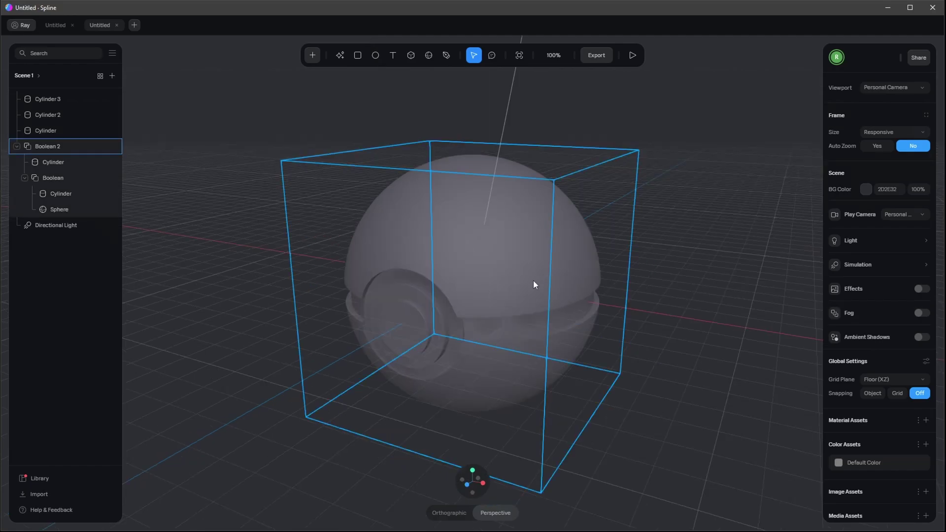
click(534, 262)
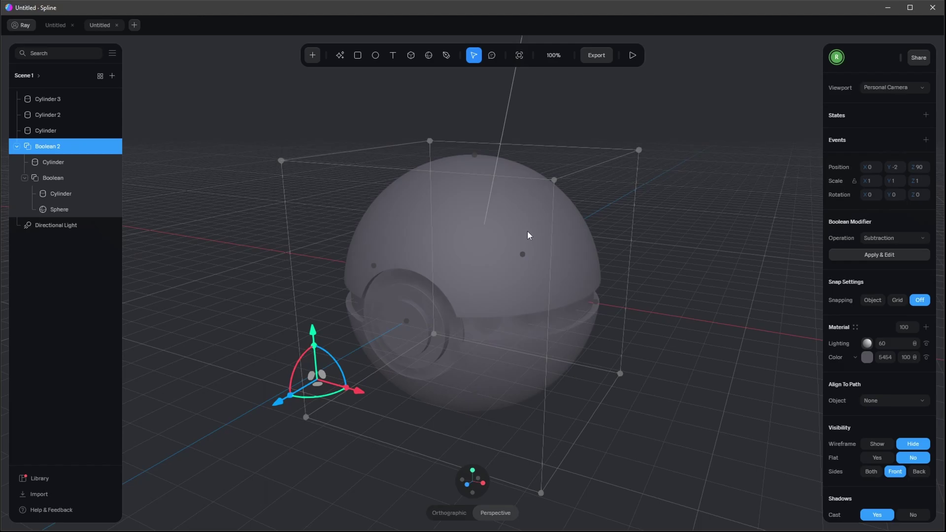
click(55, 162)
click(66, 193)
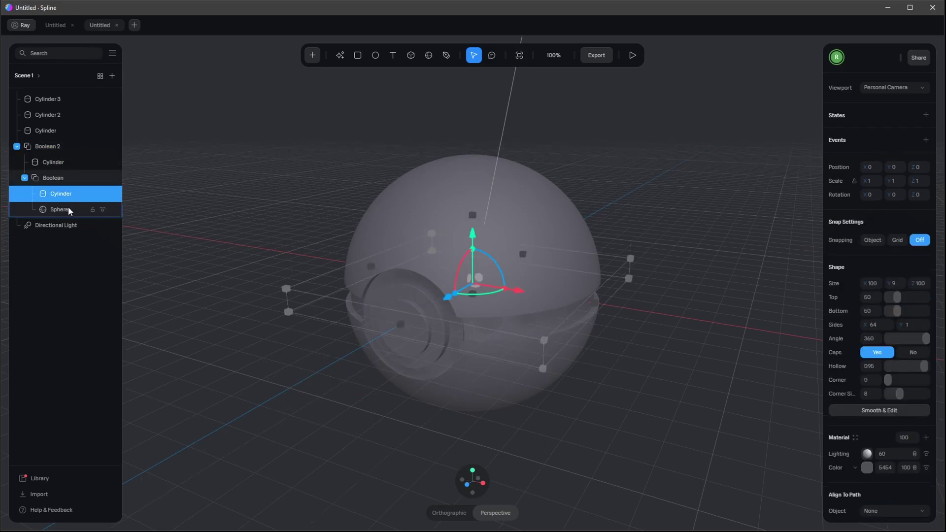
click(68, 210)
click(64, 179)
click(62, 162)
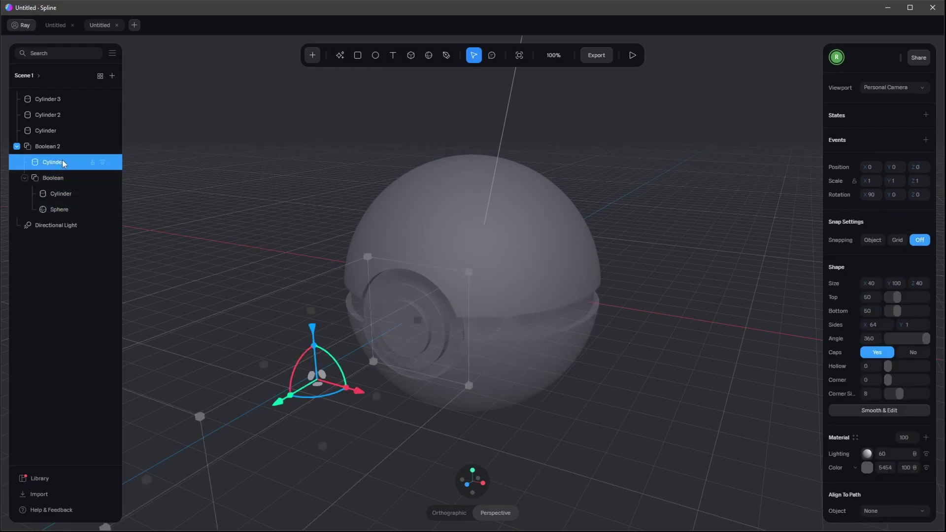
click(49, 148)
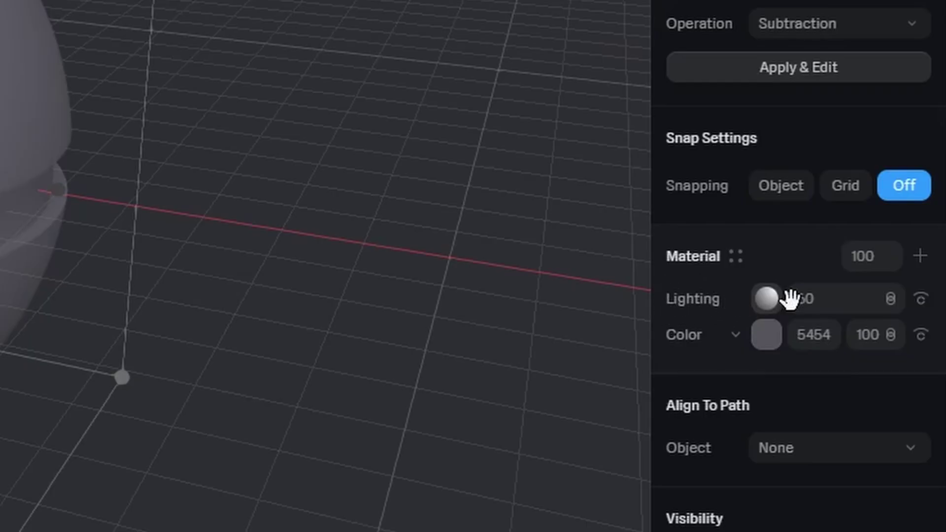
Add a Depth layer to Boolean 2's material
click(920, 256)
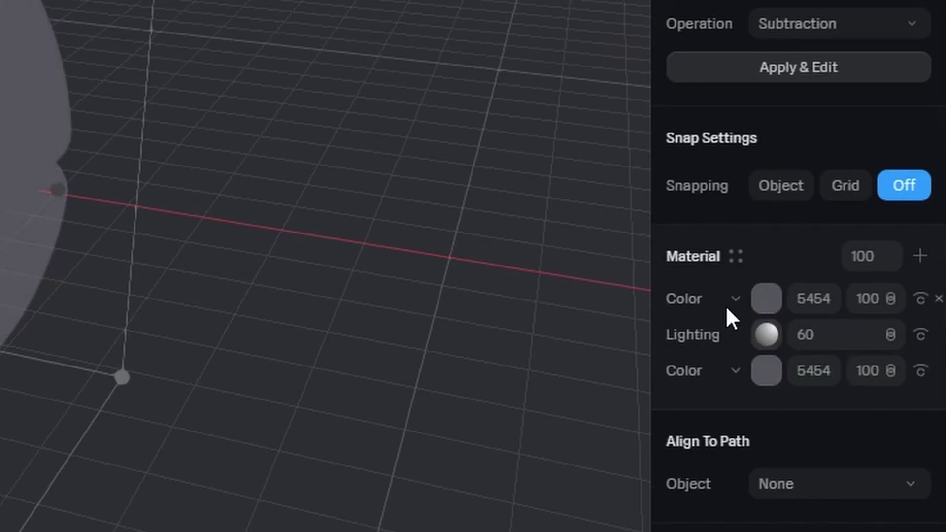
click(738, 298)
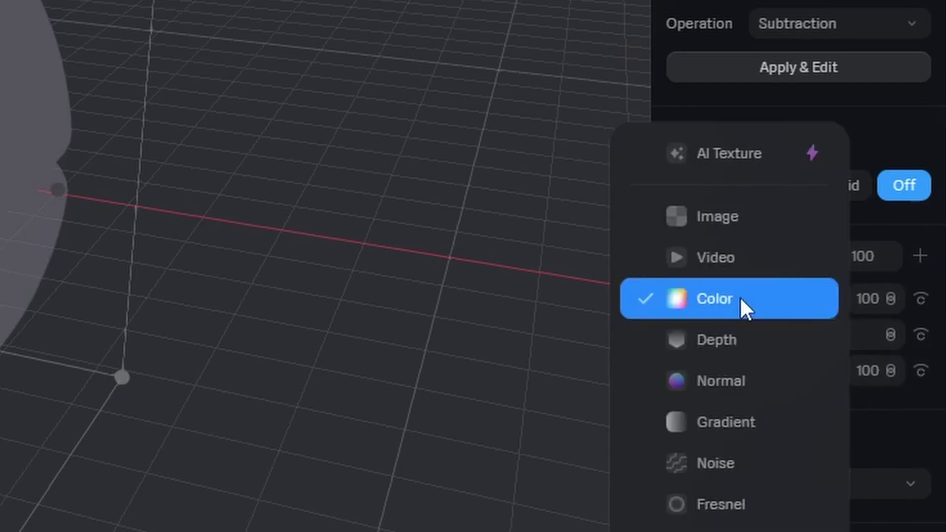
click(739, 339)
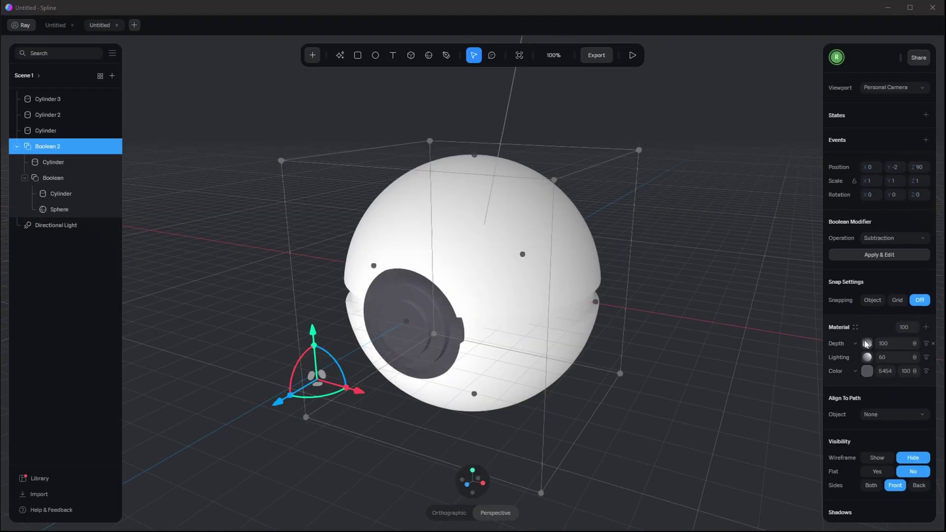
Switch the Depth layer to Linear with direction Y of -30
click(867, 343)
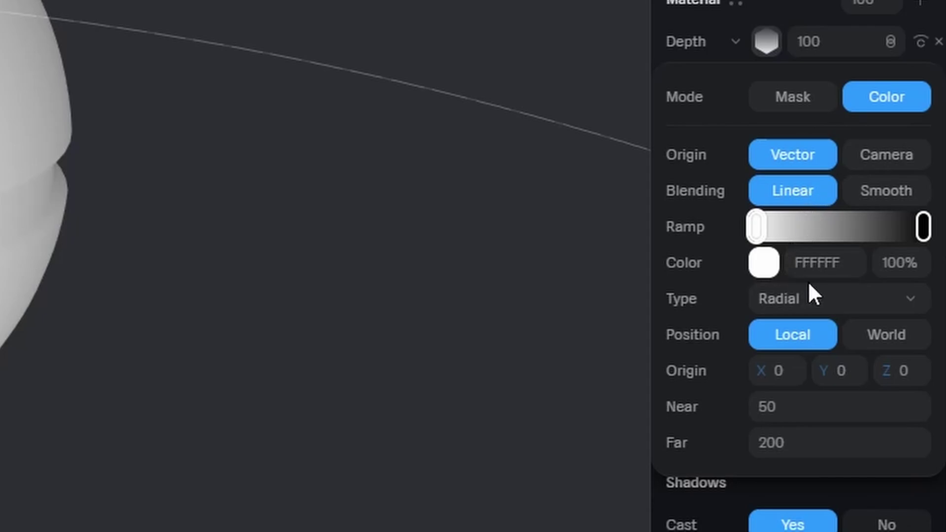
click(820, 303)
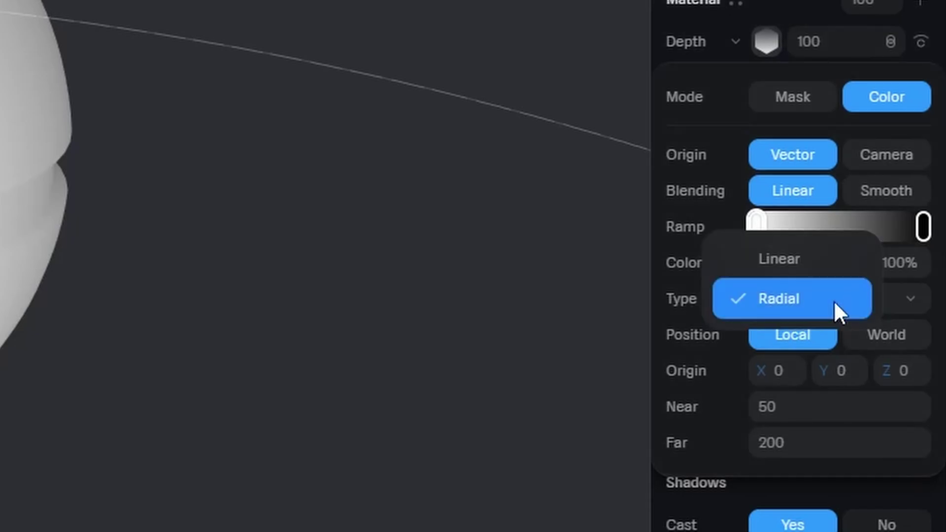
click(792, 257)
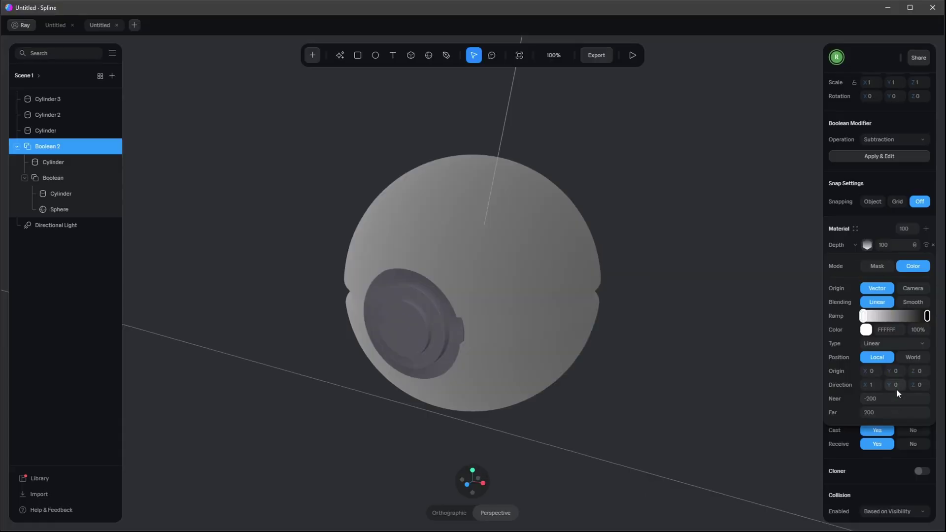
mouse_move(837, 408)
mouse_down()
mouse_move(939, 411)
mouse_move(526, 412)
mouse_up()
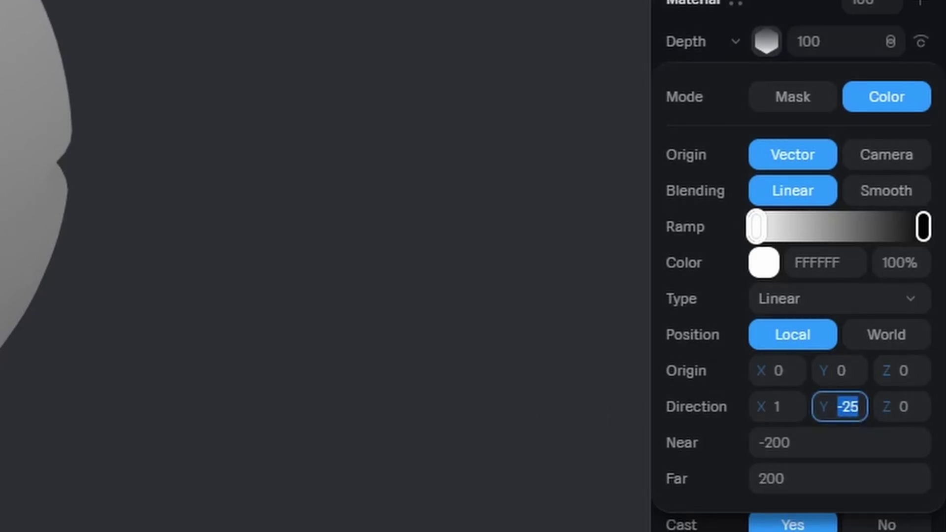
text(-30)
key(Return)
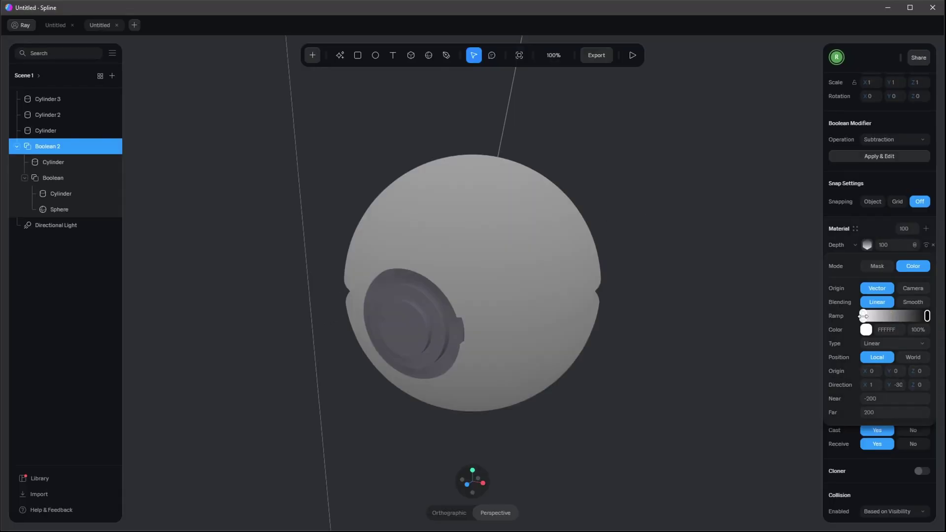
Set the depth ramp's start stop to orange FF8500
mouse_move(756, 227)
mouse_down()
mouse_move(908, 227)
mouse_move(741, 227)
mouse_up()
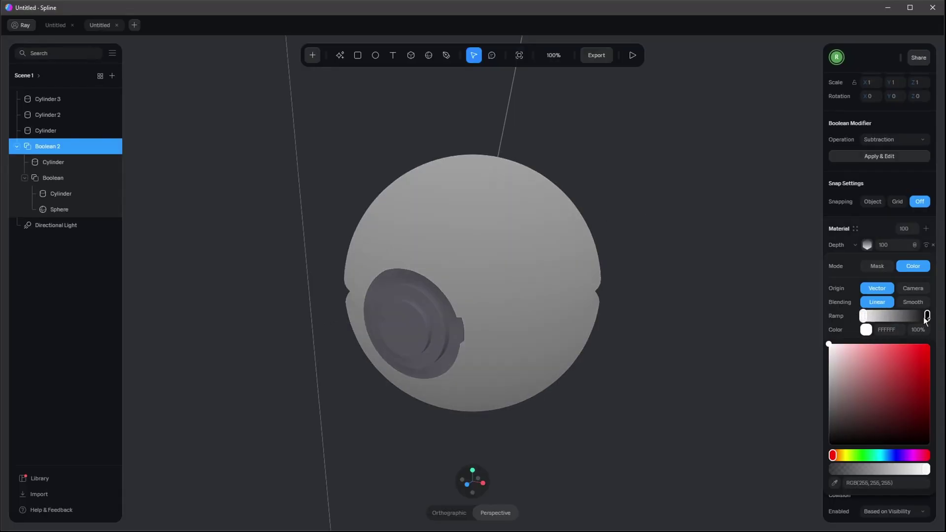
click(927, 316)
click(928, 316)
click(863, 315)
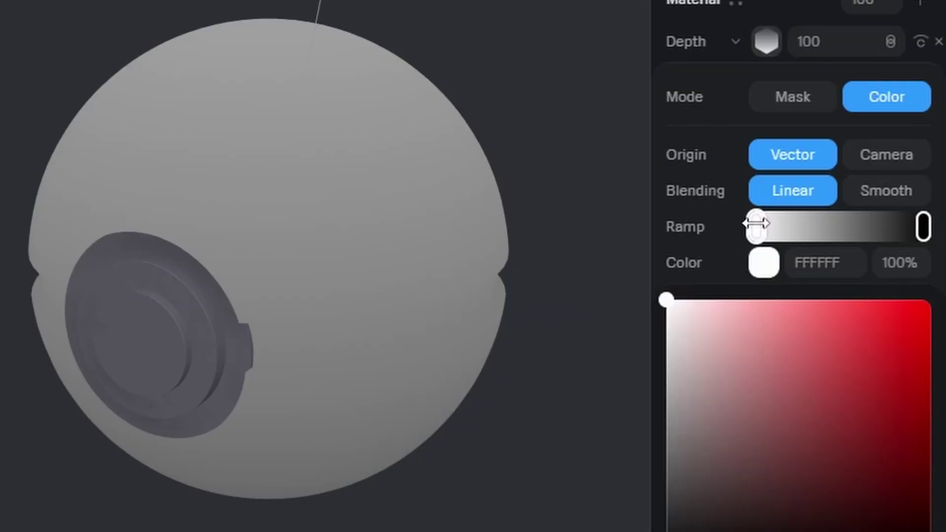
click(818, 264)
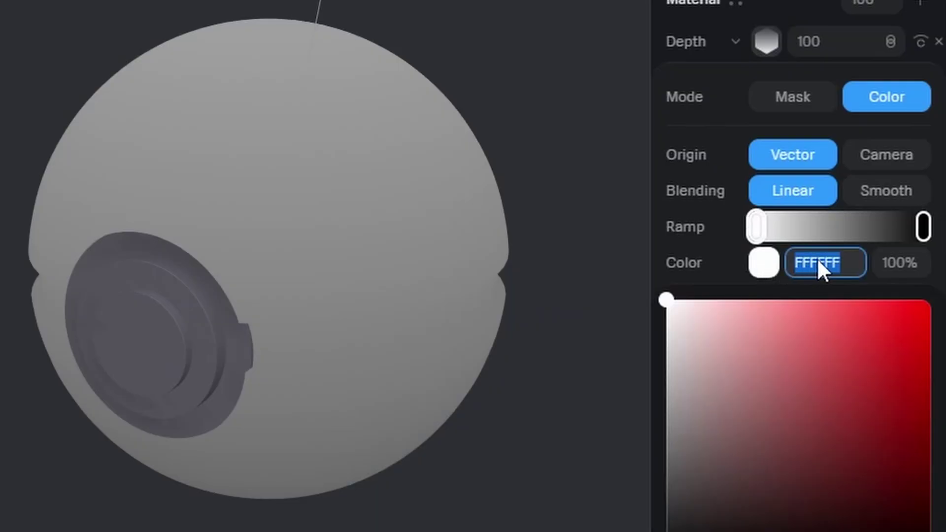
text(FF8500)
key(Tab)
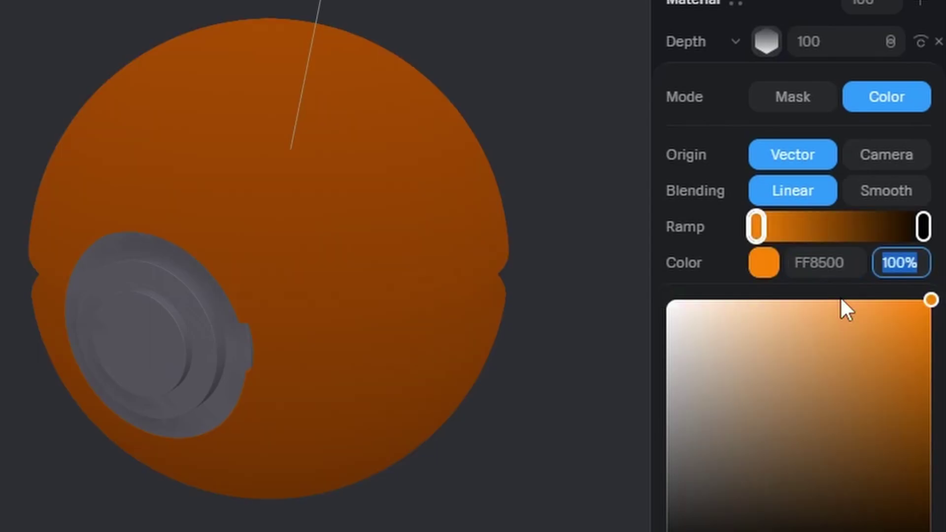
Drag the black end stop of the ramp toward the middle
click(922, 227)
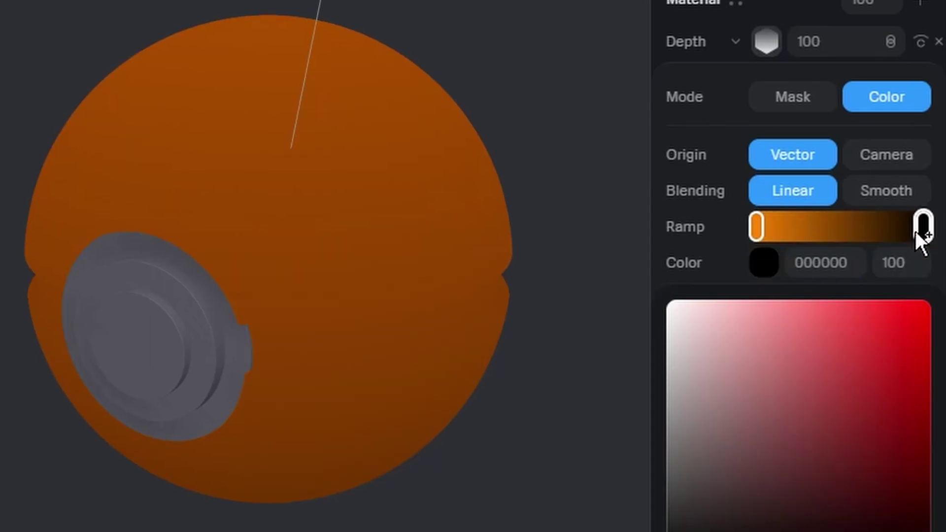
drag(916, 225, 829, 227)
click(759, 228)
Widen the orange band, flip the ramp, and add a light-grey stop past orange
drag(771, 226, 858, 227)
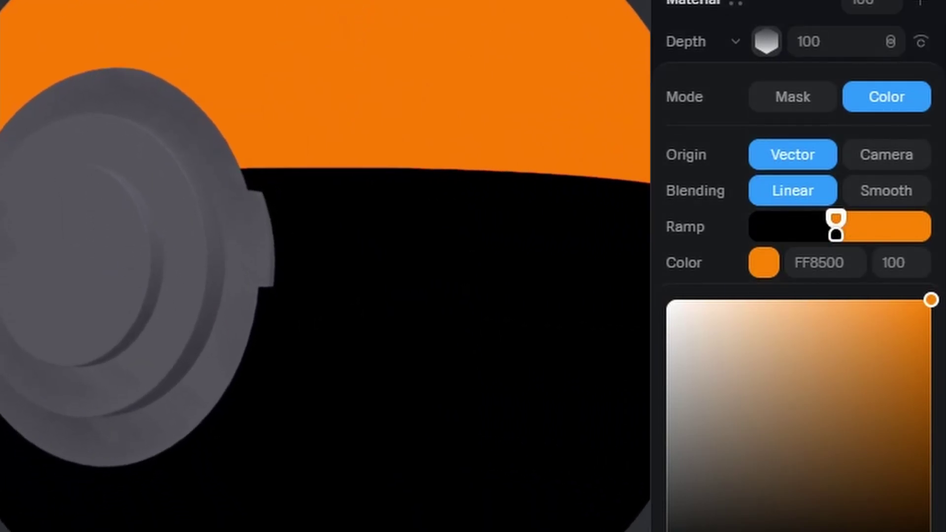
drag(835, 233, 839, 218)
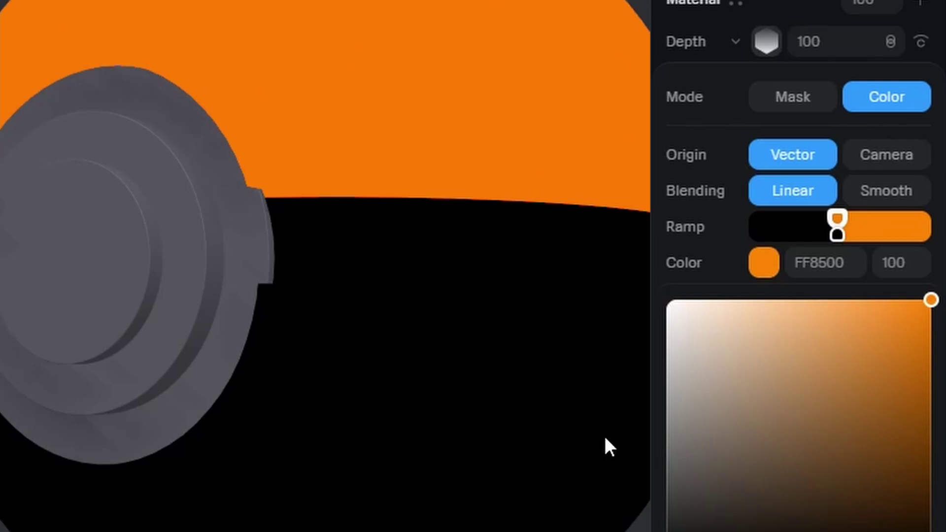
click(897, 227)
drag(700, 513, 667, 348)
mouse_move(893, 230)
mouse_down()
mouse_move(823, 240)
mouse_move(891, 241)
mouse_up()
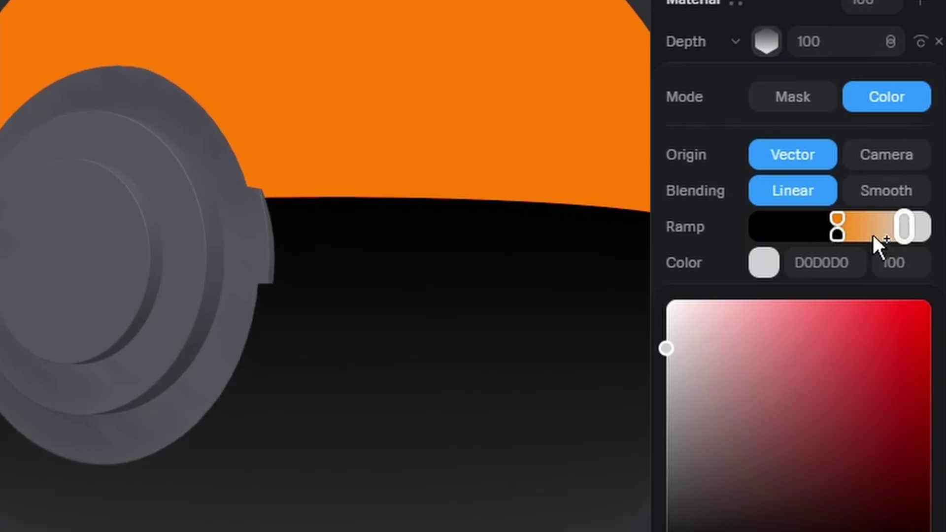
Add a pure black stop beside orange and slide the grey stop left
click(866, 235)
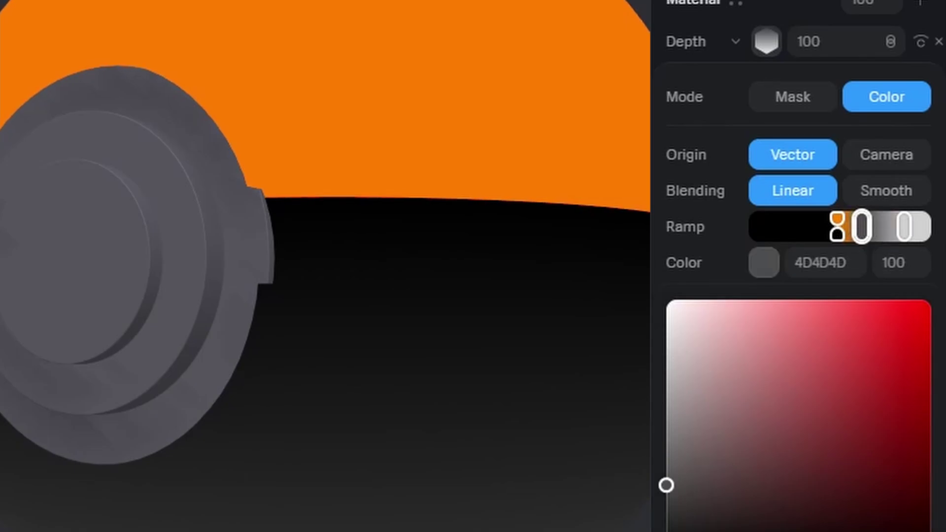
click(720, 460)
click(681, 525)
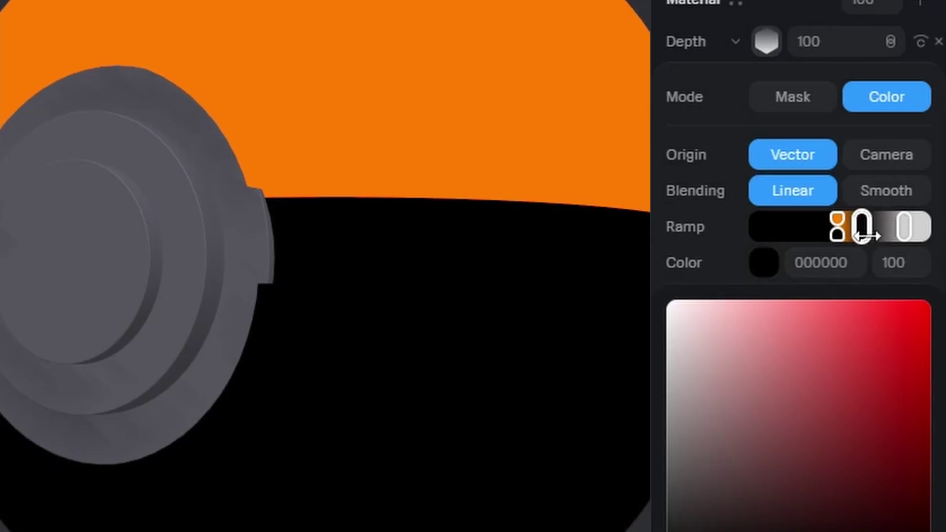
drag(866, 236, 838, 233)
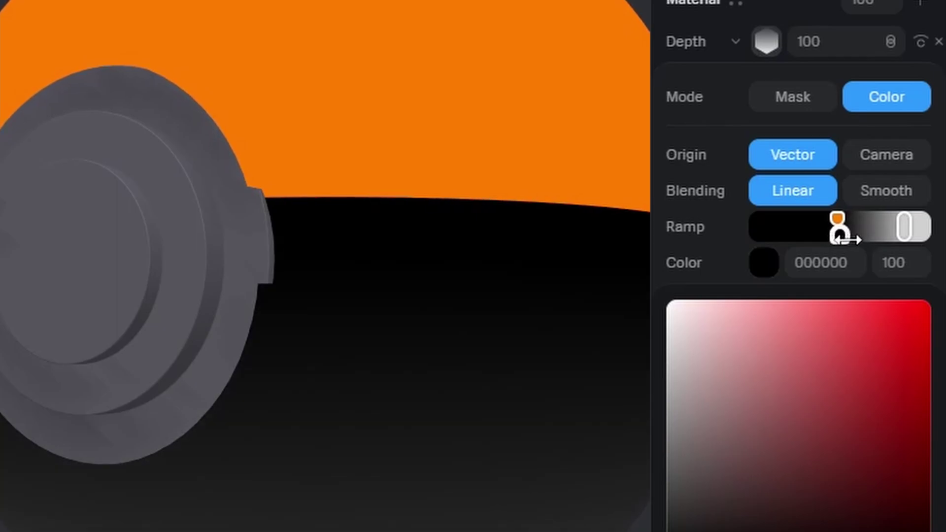
drag(904, 228, 838, 222)
click(844, 235)
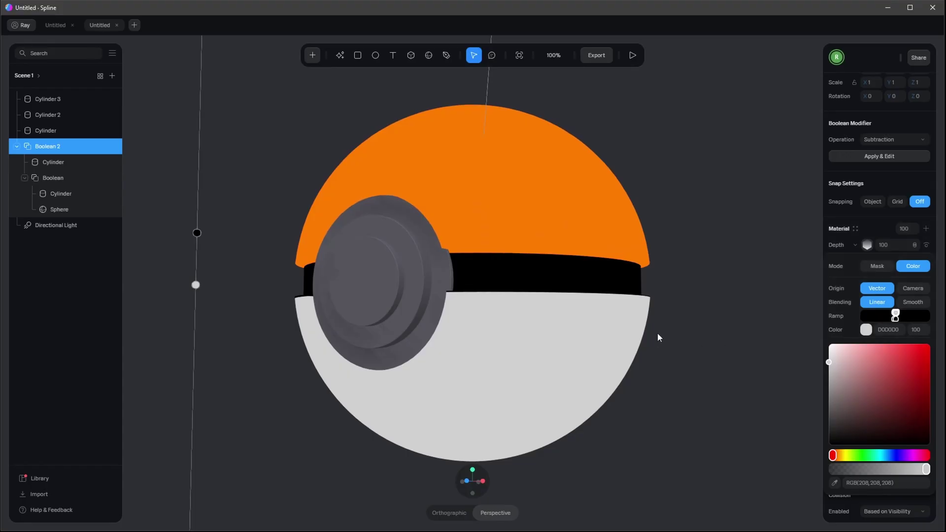
scroll(658, 338, down, 5)
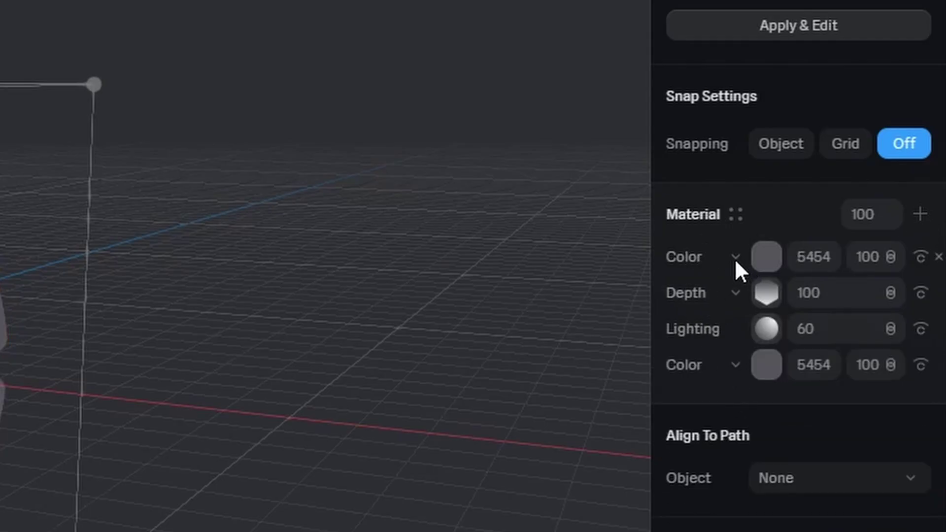
Turn the top layer into a Reflection matcap blended in Screen mode
click(736, 257)
click(869, 399)
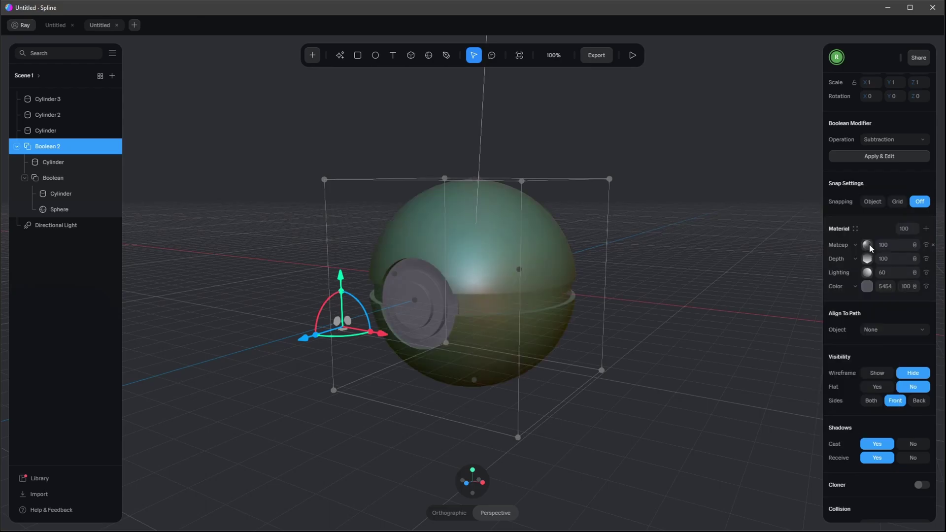
click(868, 245)
scroll(811, 345, down, 5)
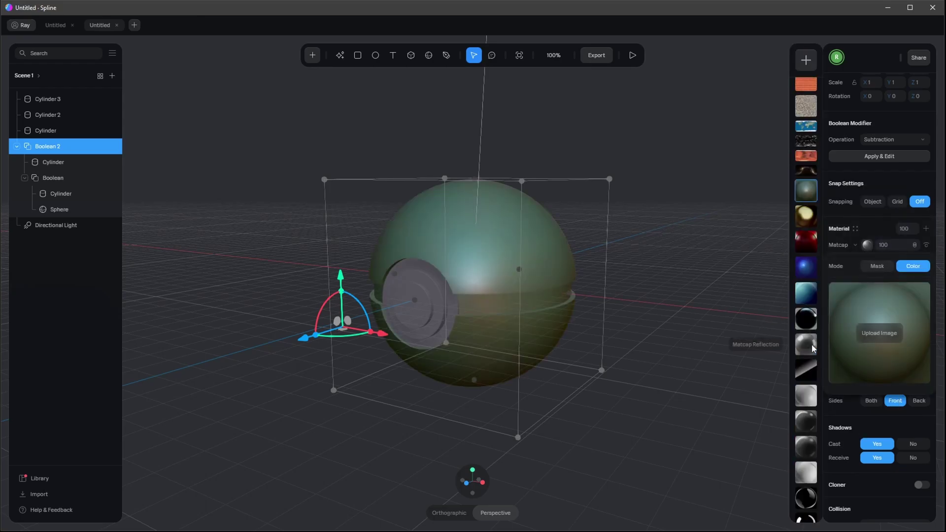
scroll(812, 344, down, 2)
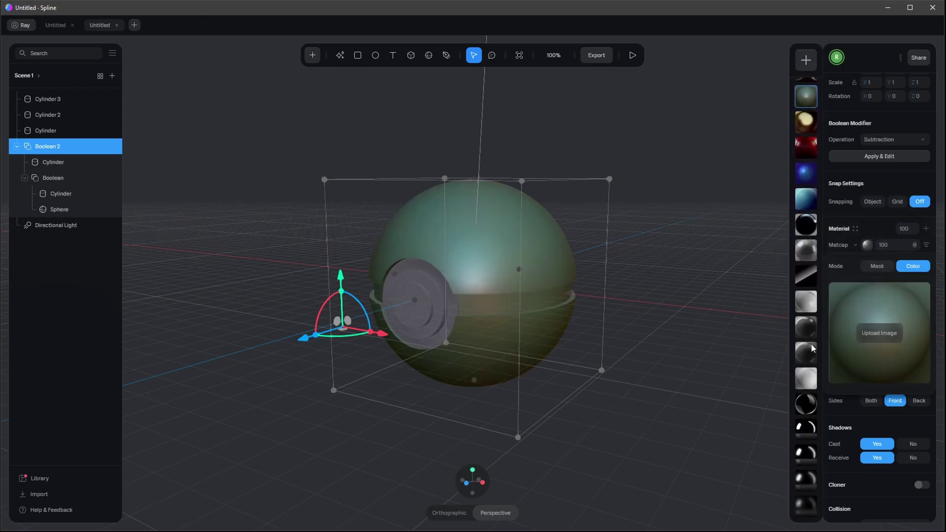
click(807, 404)
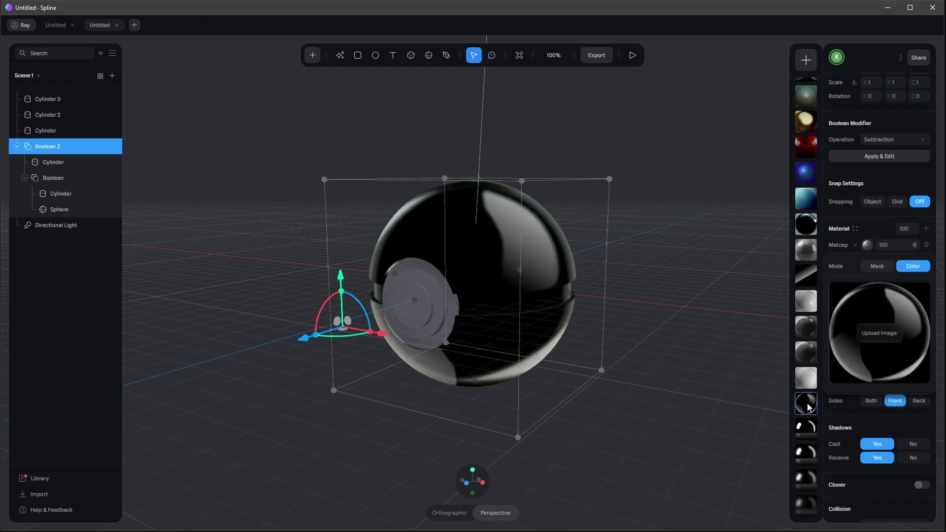
click(914, 245)
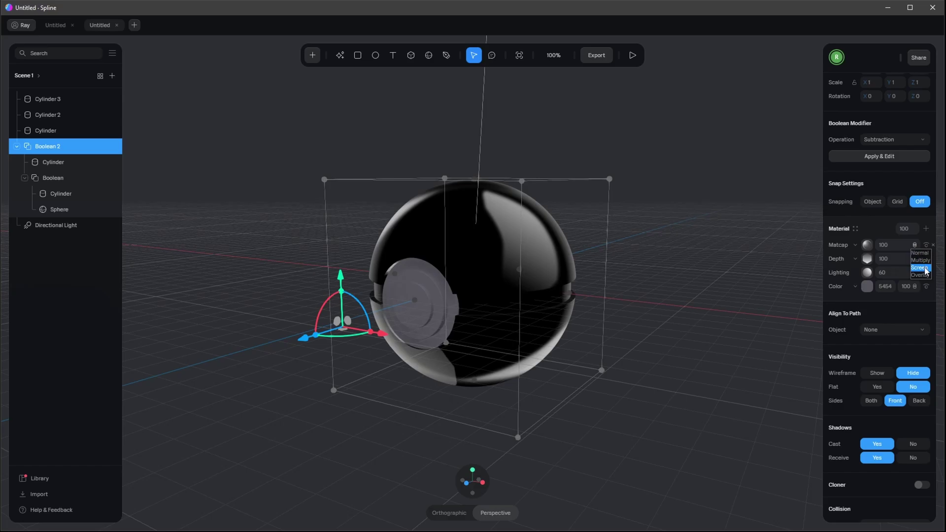
click(920, 267)
mouse_move(672, 264)
mouse_down()
mouse_move(659, 278)
mouse_move(682, 274)
mouse_move(667, 263)
mouse_move(674, 269)
mouse_up()
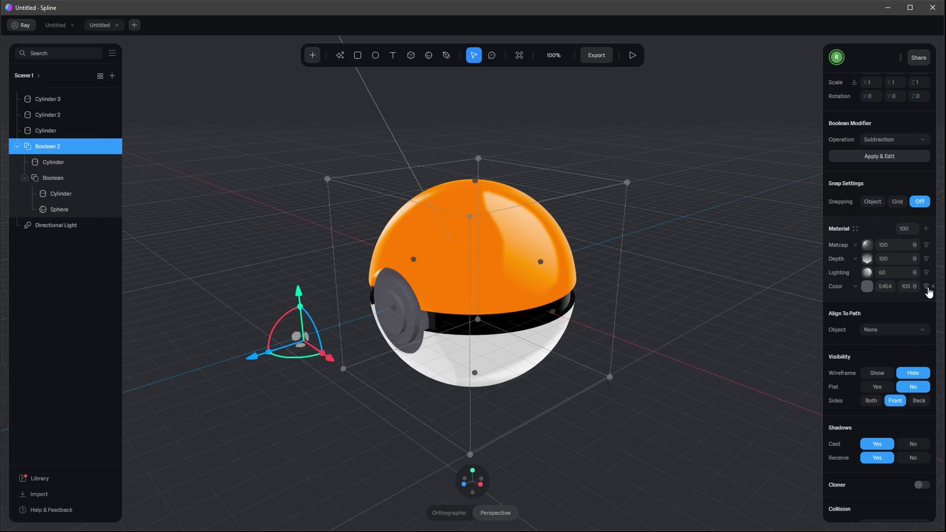
Hide the Color layer, move Lighting to the top, and set Shininess to 0
click(927, 288)
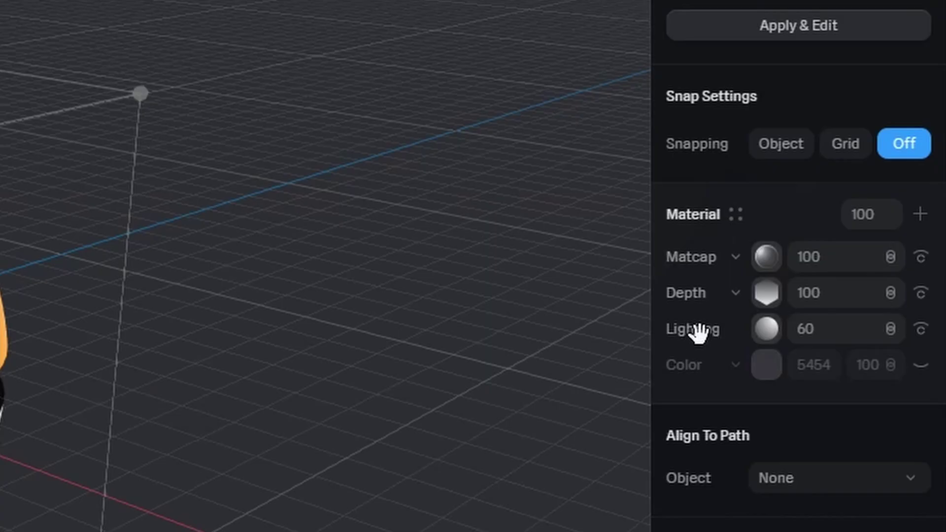
drag(840, 274, 845, 245)
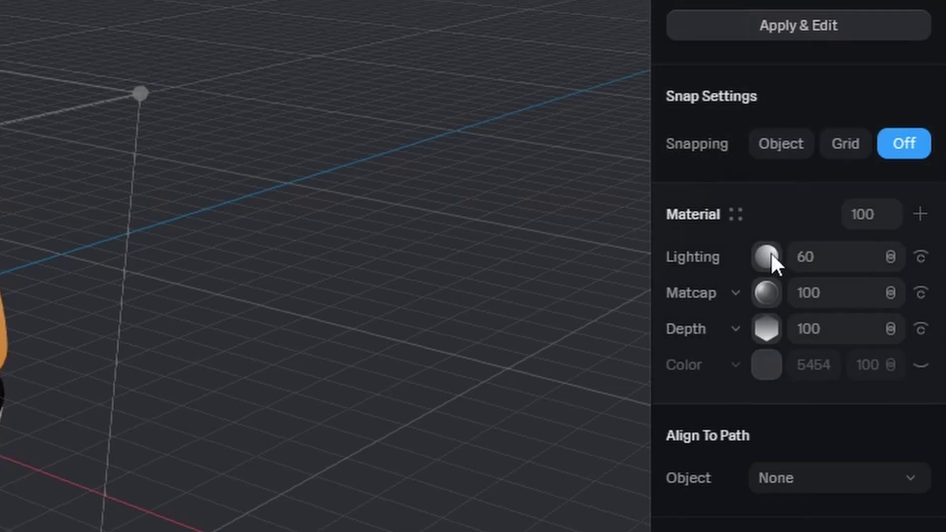
click(772, 256)
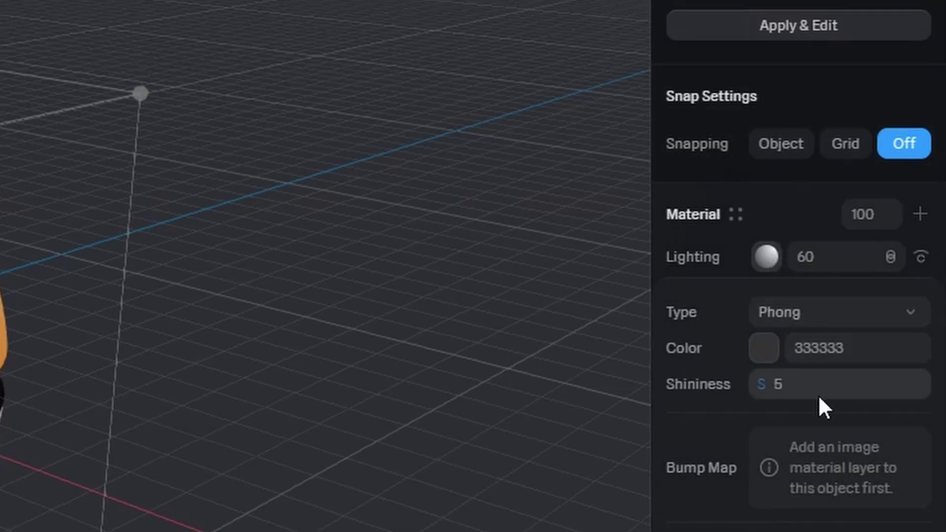
click(805, 392)
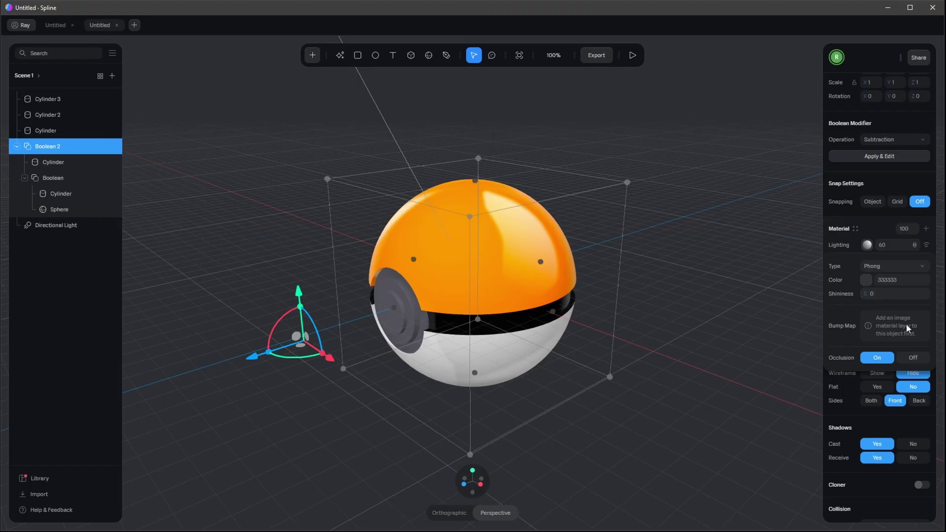
click(864, 228)
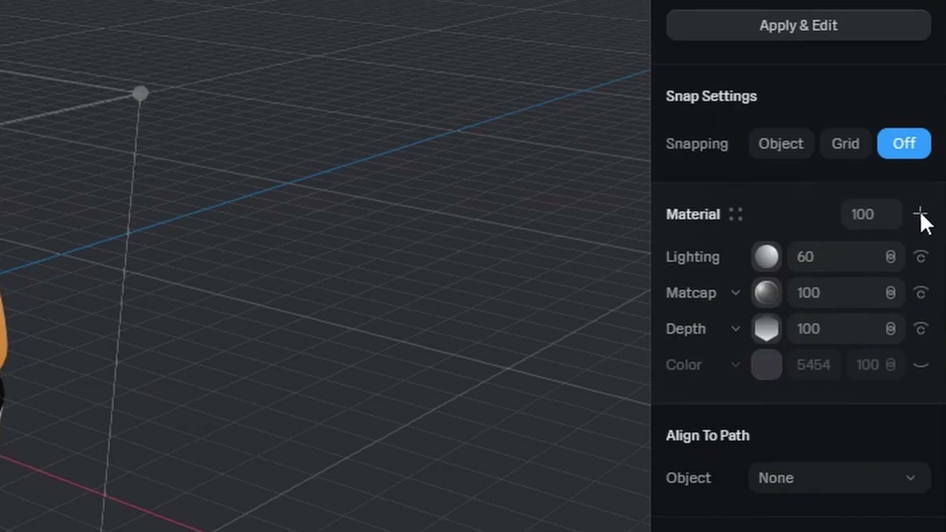
Add an Image layer loaded with the Metal002_4K_Roughness texture
click(926, 228)
click(737, 255)
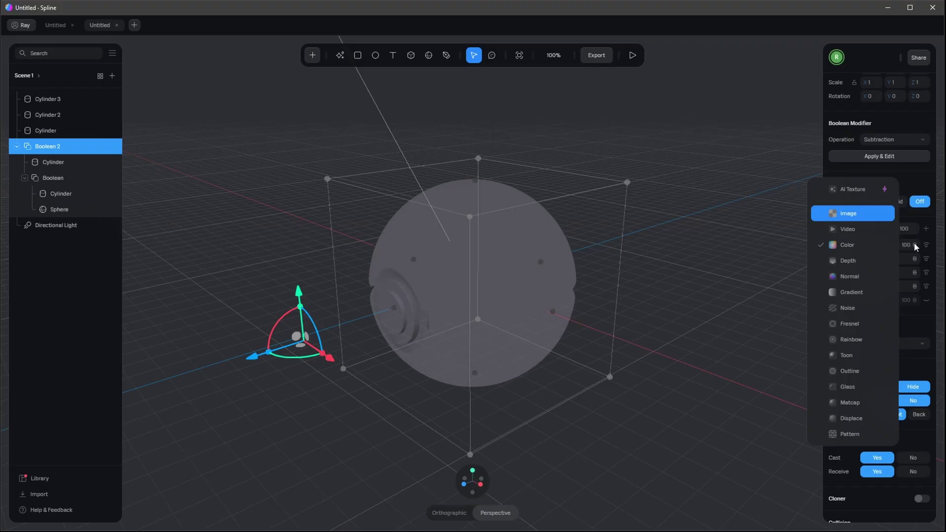
click(828, 180)
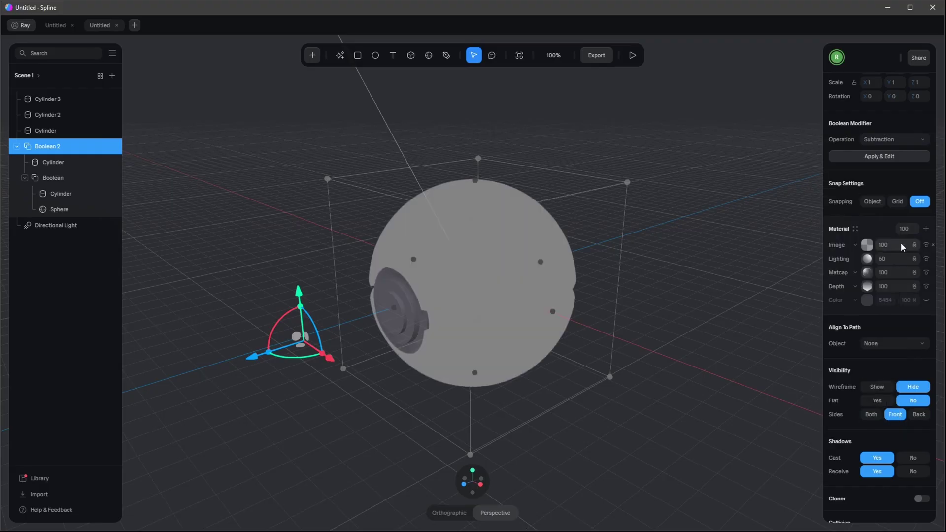
click(868, 246)
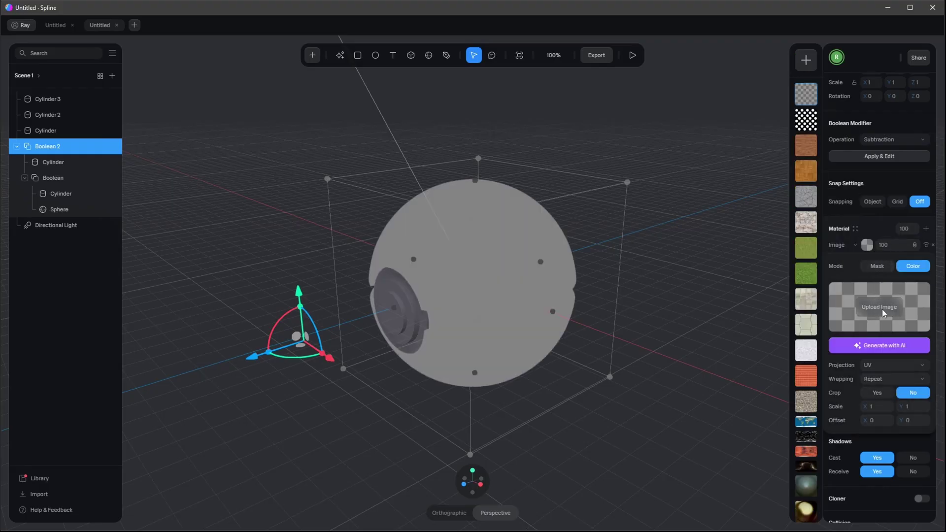
click(882, 309)
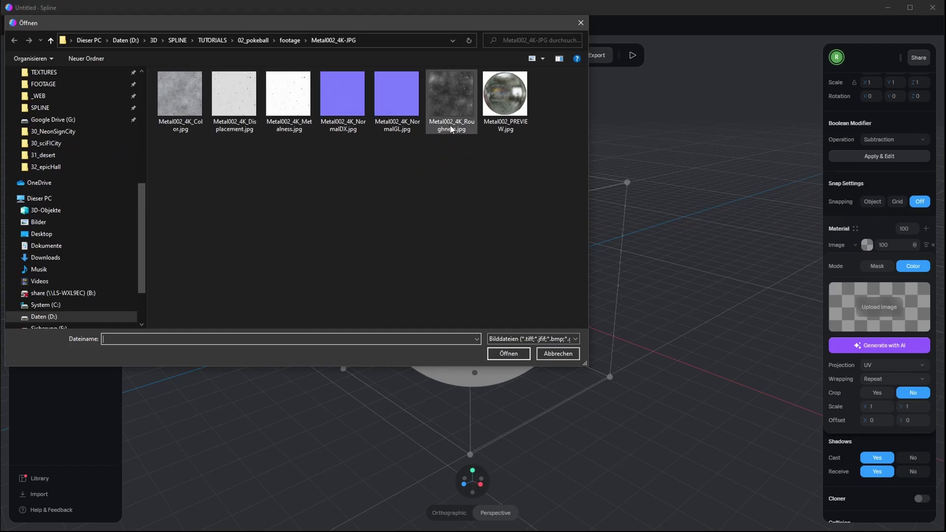
key(Escape)
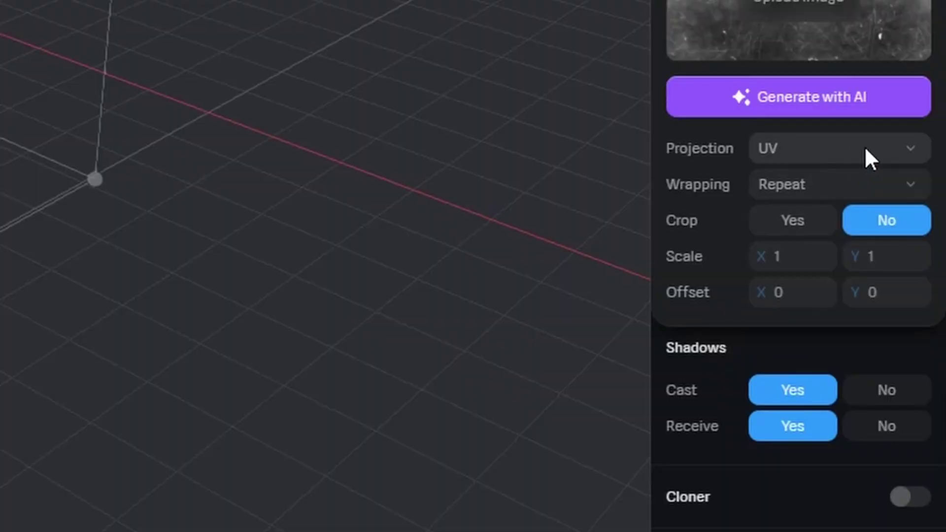
Set the image projection to Spherical, hide the layer and move it to the bottom
click(866, 149)
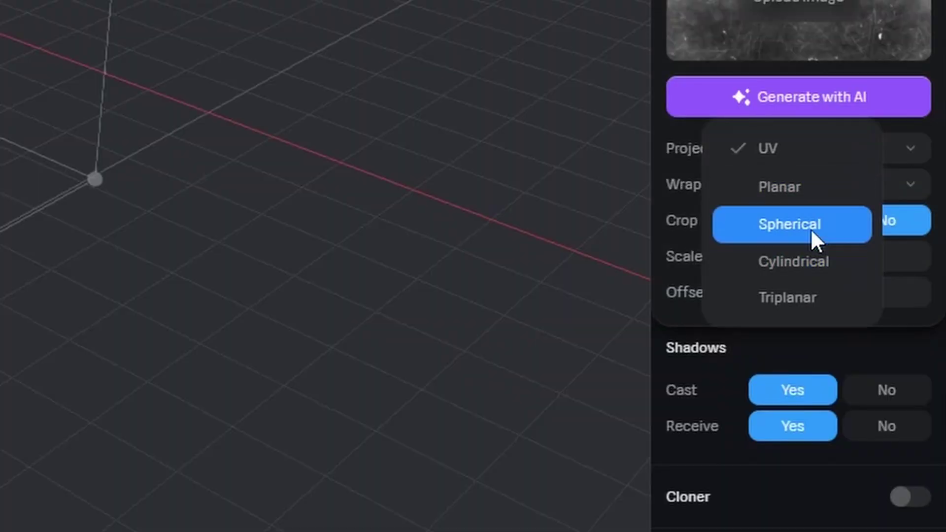
click(791, 225)
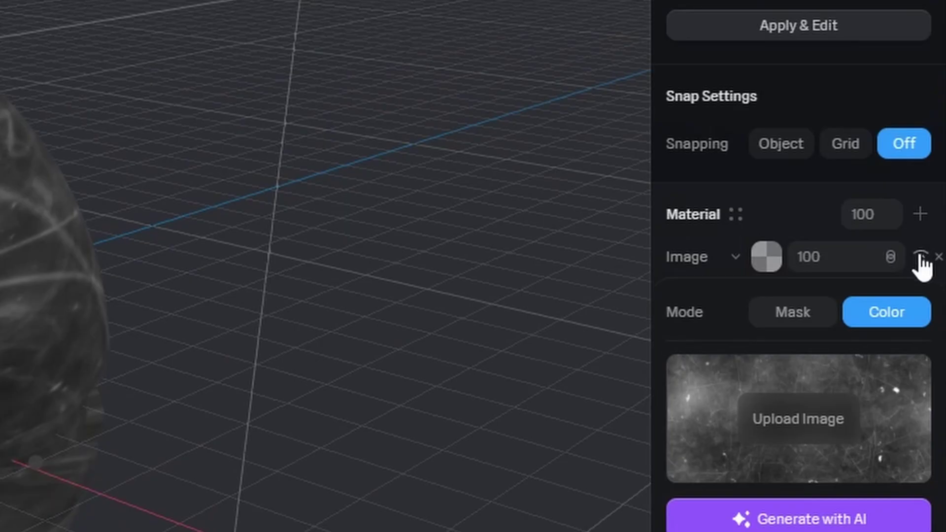
click(926, 245)
drag(694, 255, 732, 431)
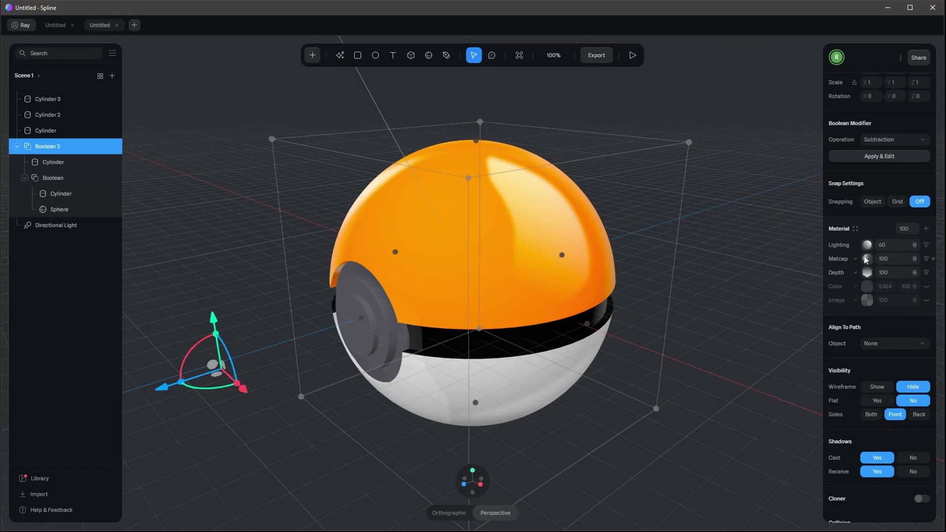
Set the Lighting bump map to Metal002_4K_Roughness with intensity -0.05
click(867, 245)
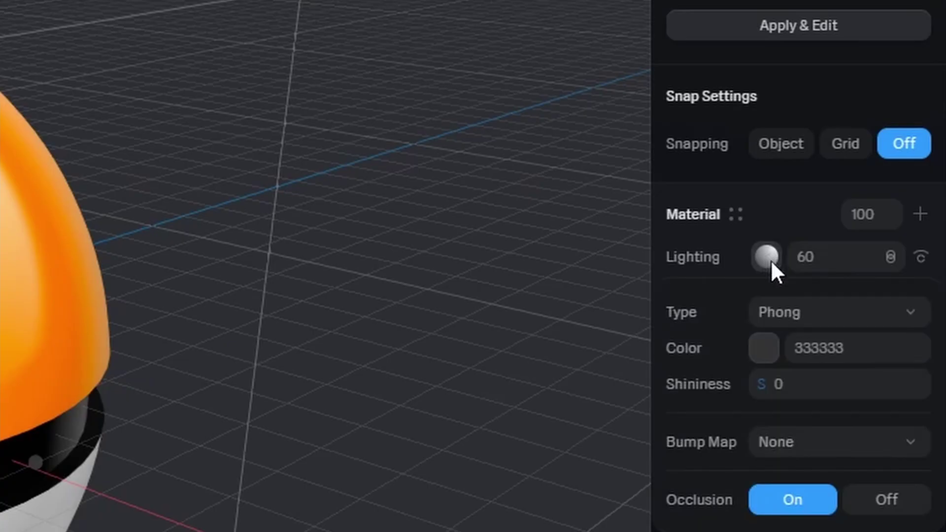
click(809, 443)
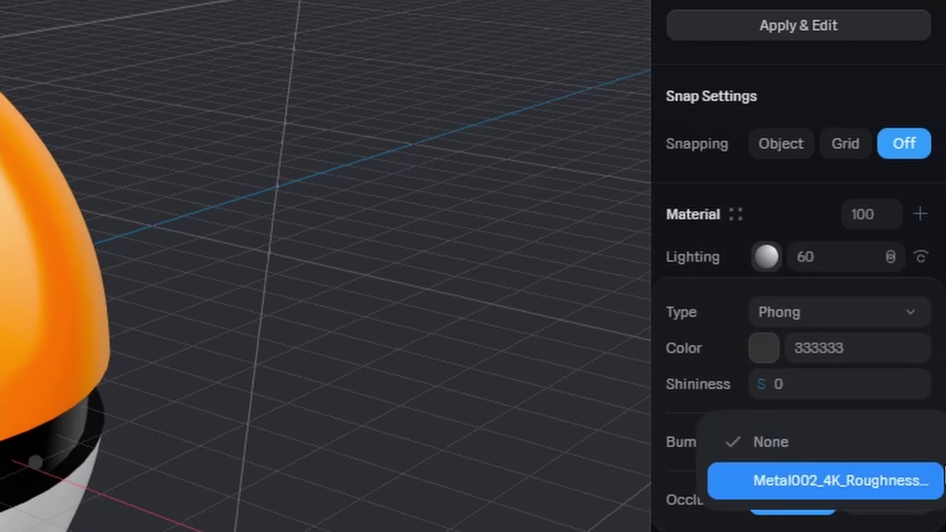
click(838, 480)
scroll(902, 315, down, 1)
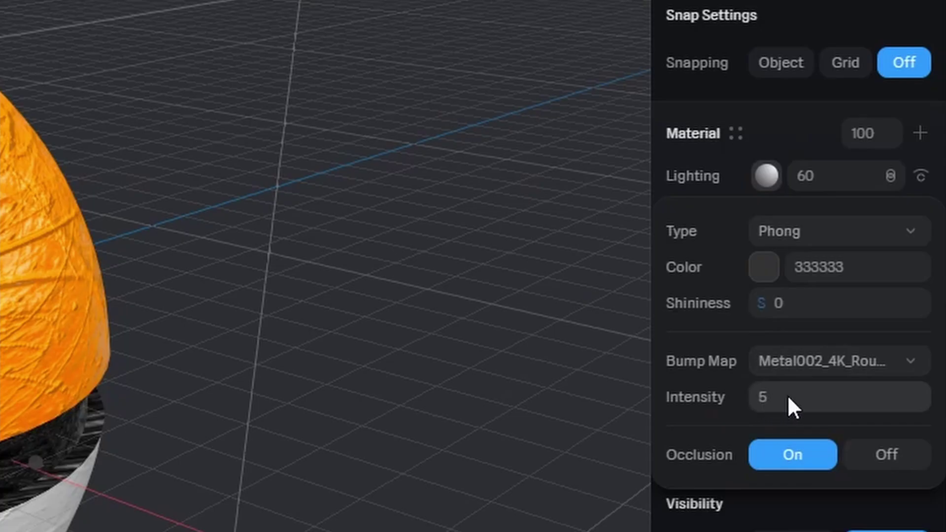
click(922, 302)
text(-)
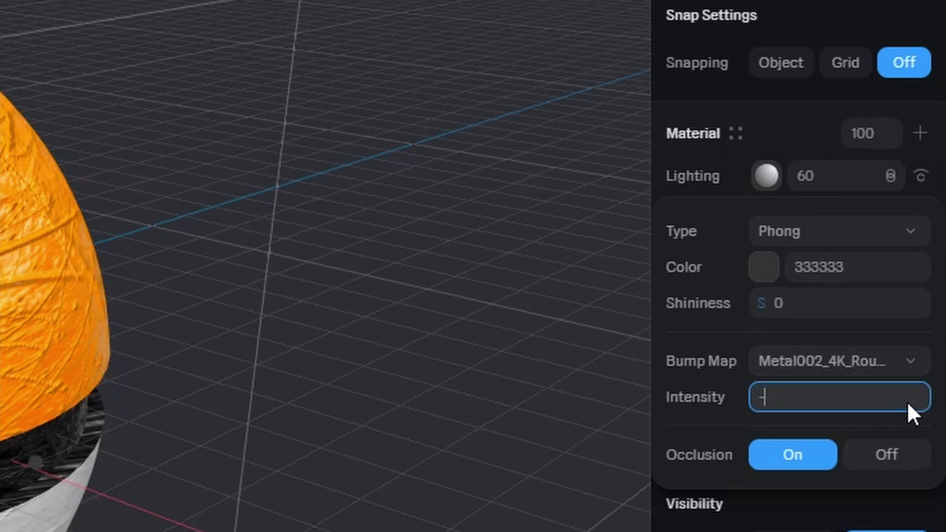
text(0.05)
key(Return)
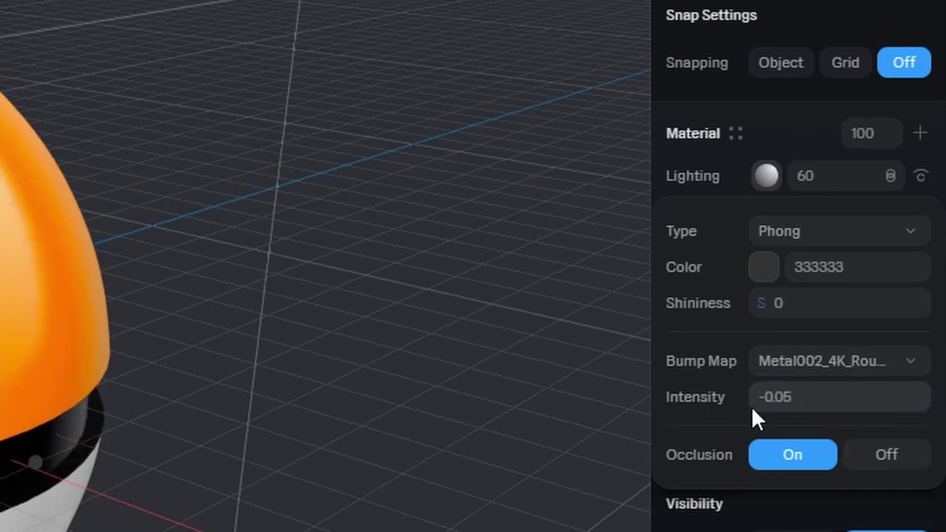
mouse_move(564, 286)
right_down()
mouse_move(579, 305)
mouse_move(581, 295)
mouse_move(551, 294)
mouse_move(576, 298)
right_up()
scroll(576, 260, down, 5)
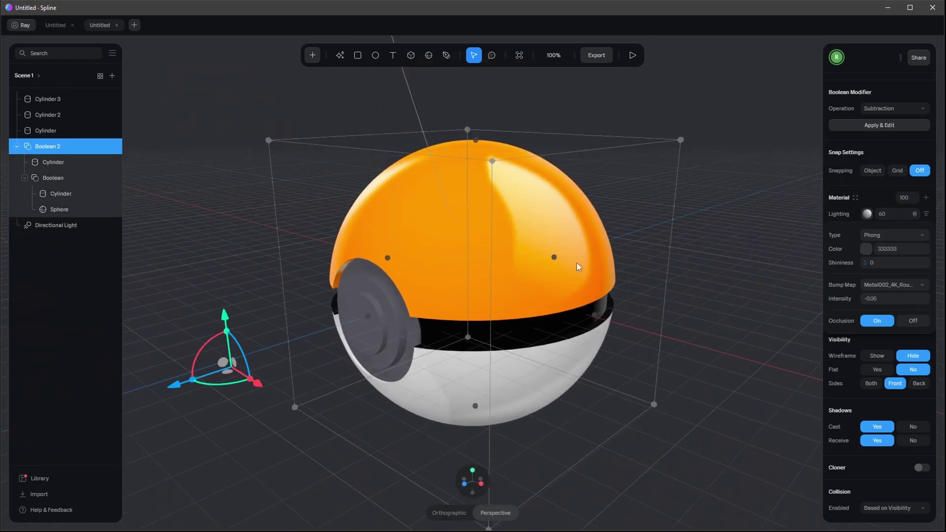
scroll(578, 262, up, 10)
scroll(578, 262, down, 6)
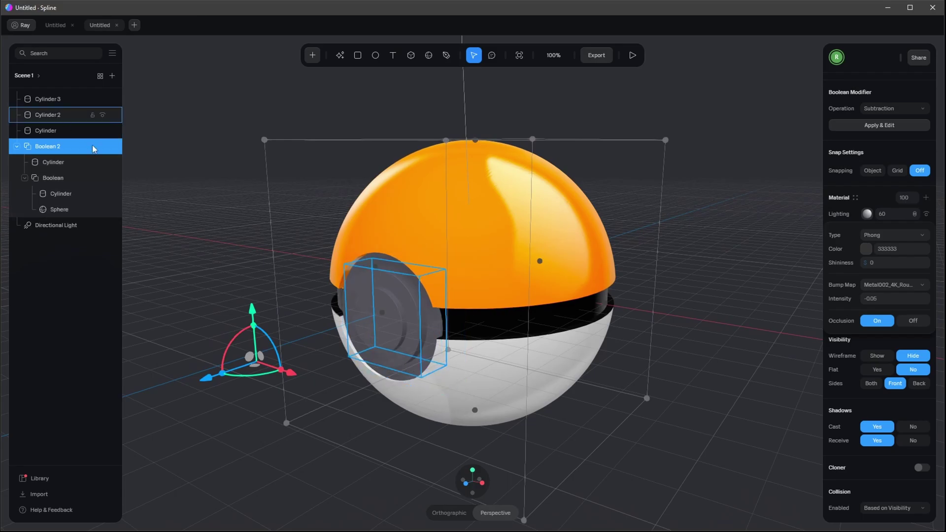
Rename Boolean 2's saved Untitled Material in My Assets to BALL
click(62, 134)
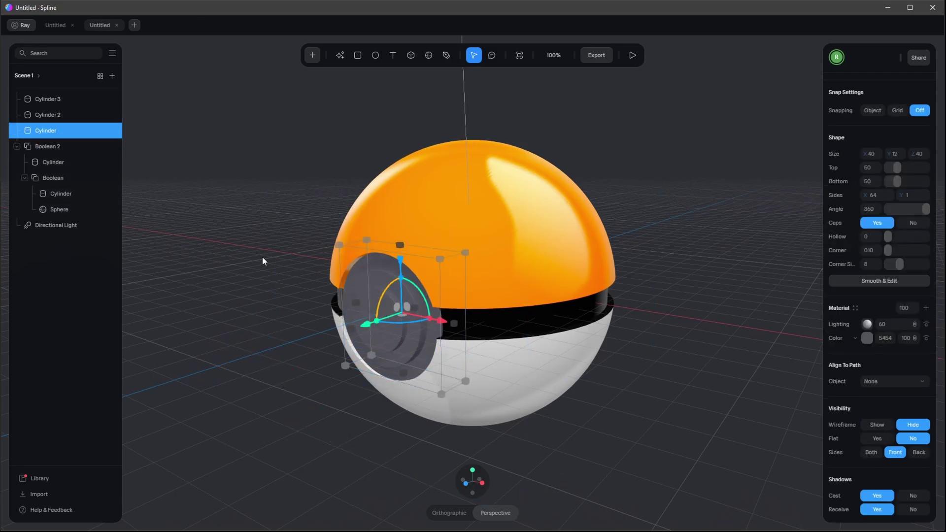
click(483, 205)
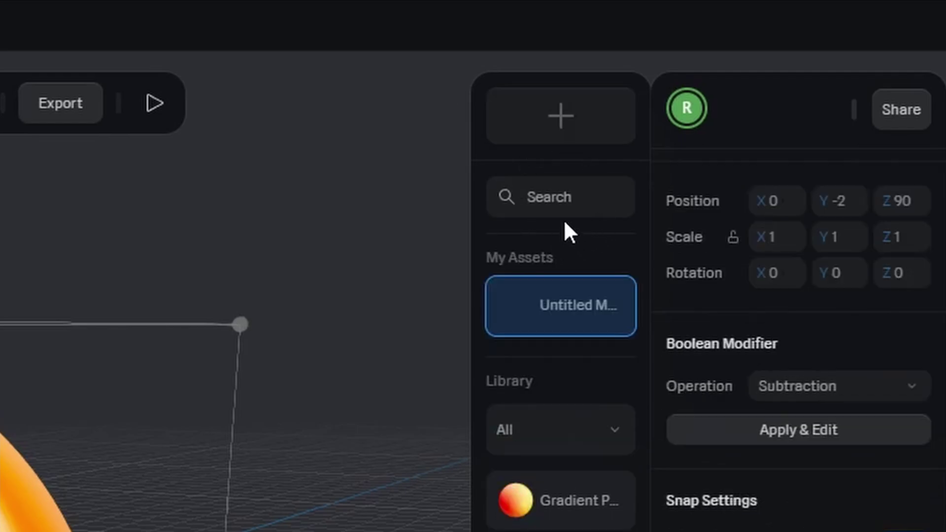
double_click(562, 299)
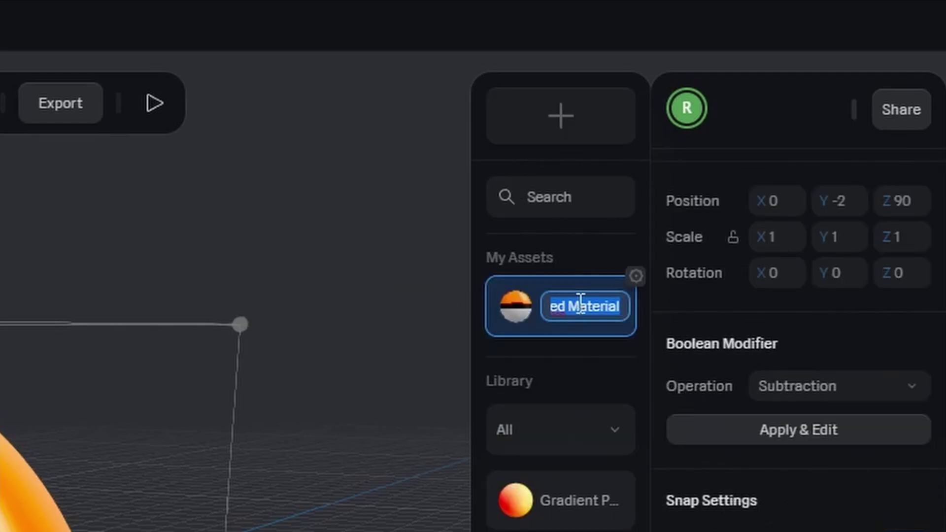
text(BALL)
key(Return)
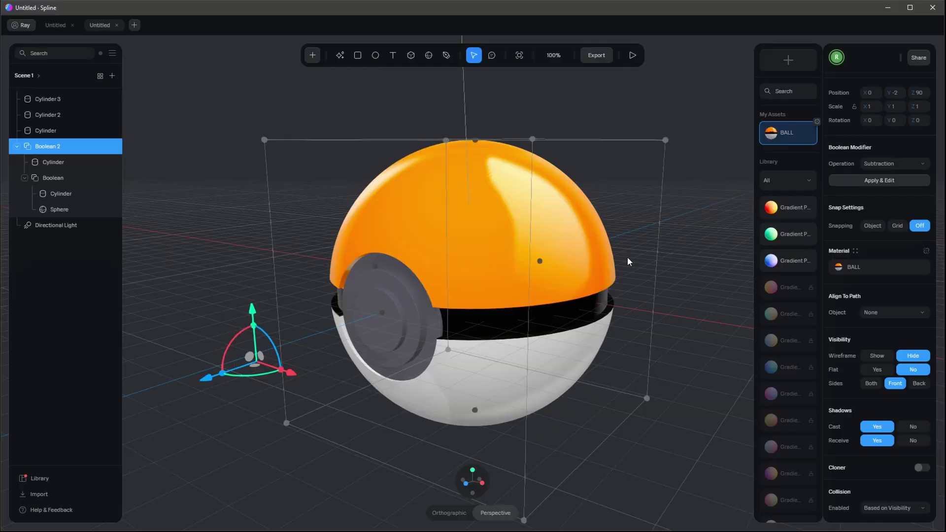
click(55, 131)
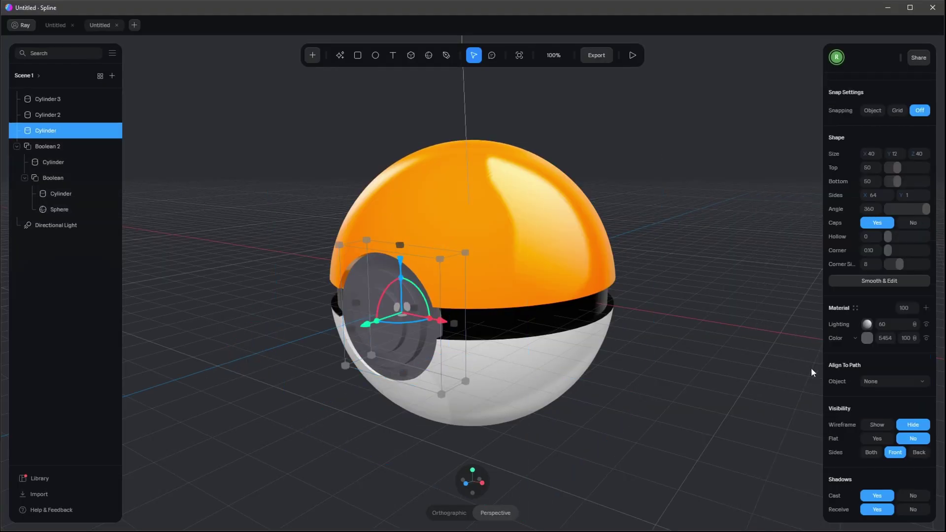
Apply the BALL material from My Assets to the Cylinder
click(853, 307)
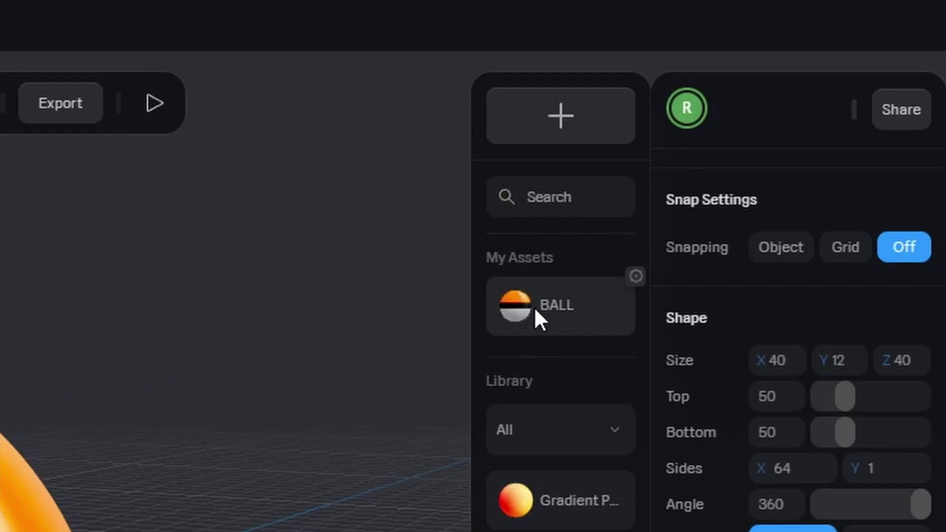
click(536, 309)
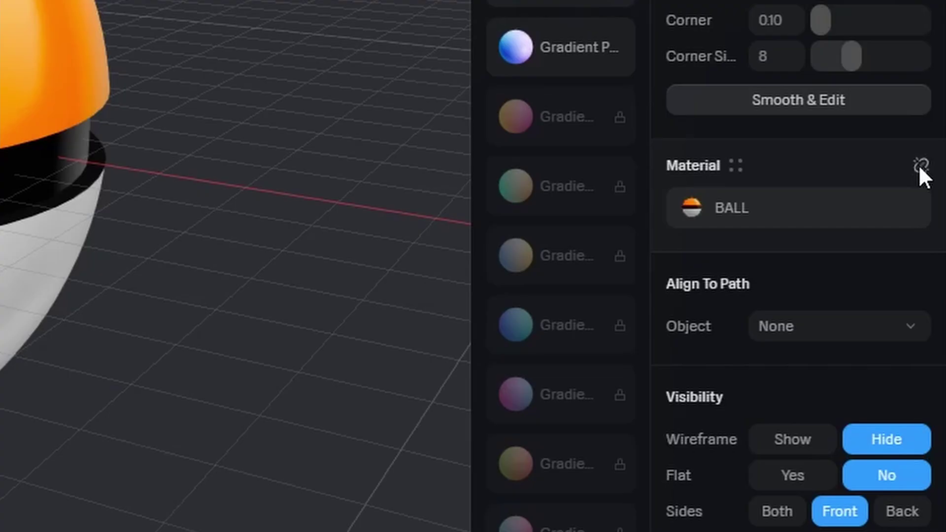
click(926, 307)
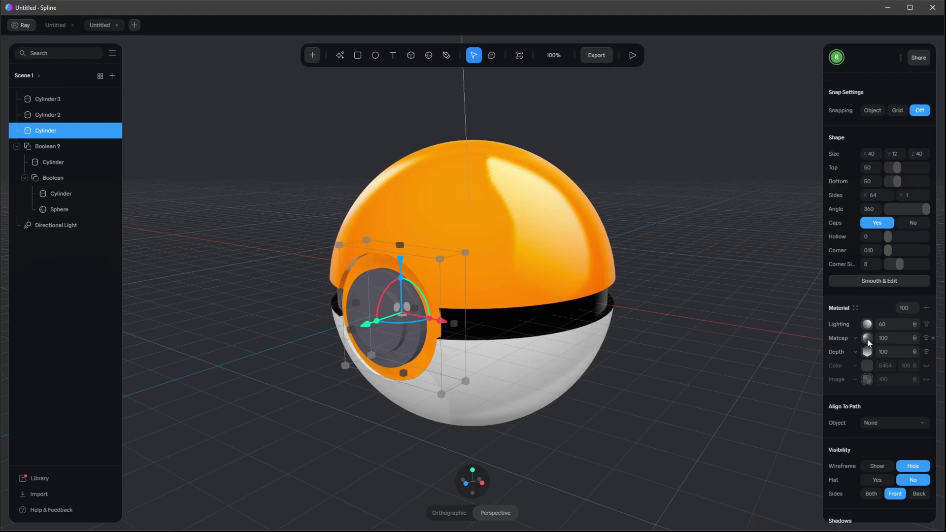
Edit the Cylinder's depth ramp stops so the gradient is all black
click(868, 351)
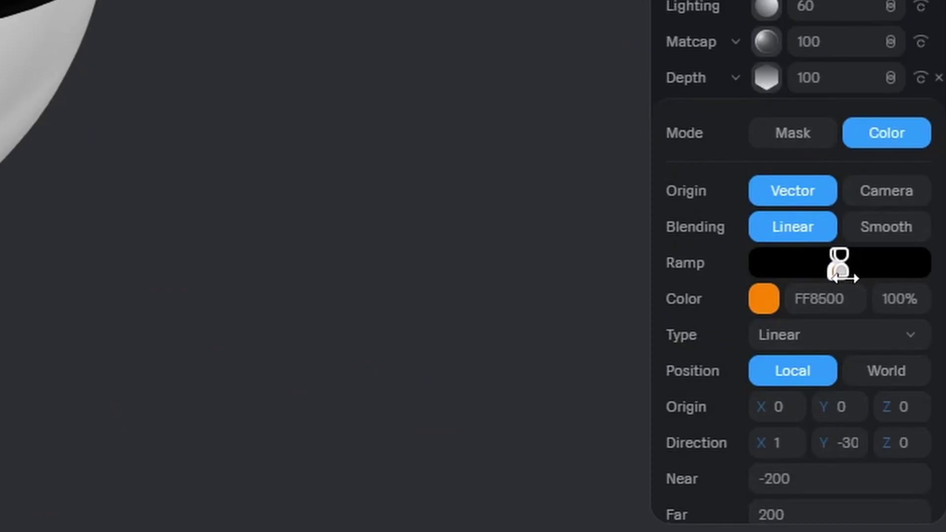
click(883, 268)
drag(892, 267, 895, 344)
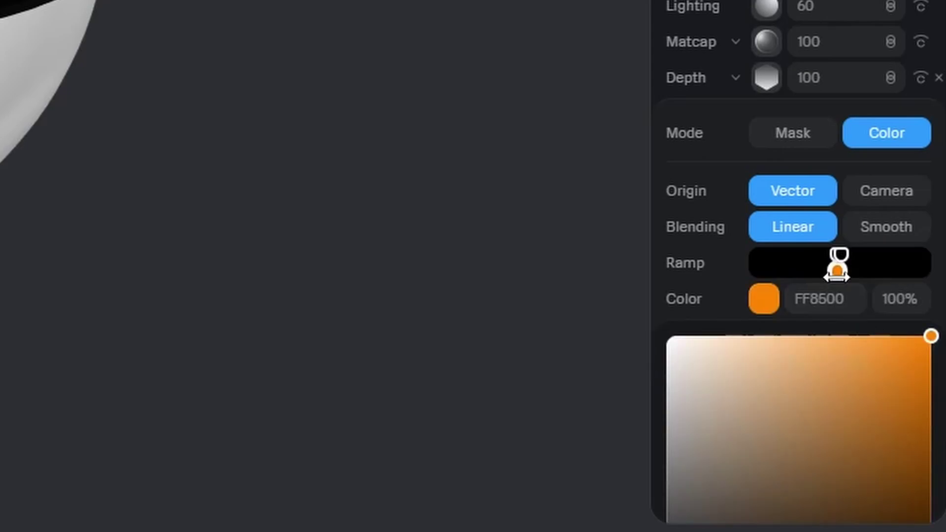
drag(822, 275, 802, 434)
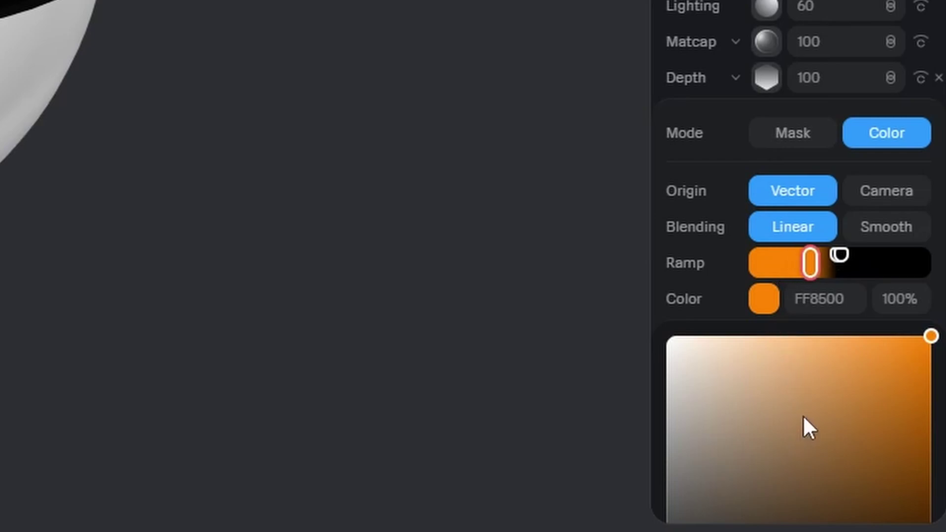
click(802, 269)
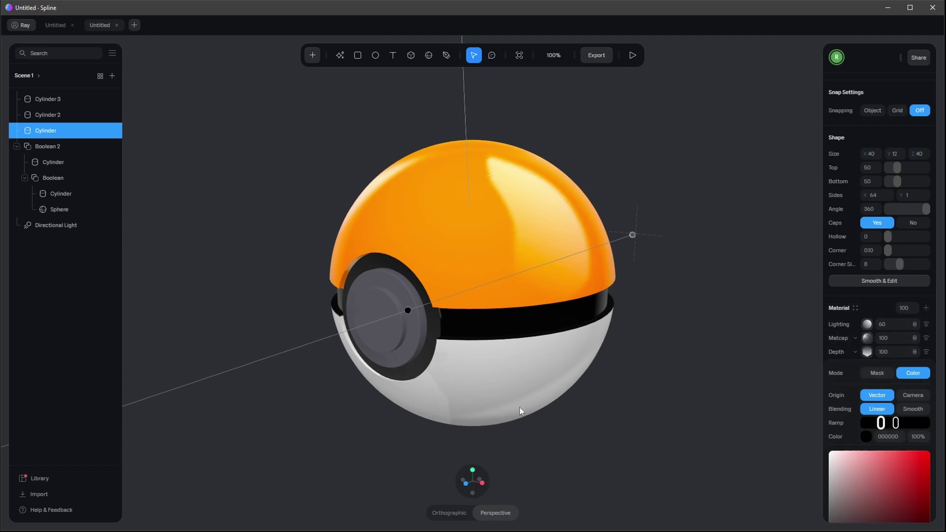
Assign the BALL material to Cylinder 2 and expand its material layers
scroll(520, 407, right, 5)
scroll(538, 397, left, 5)
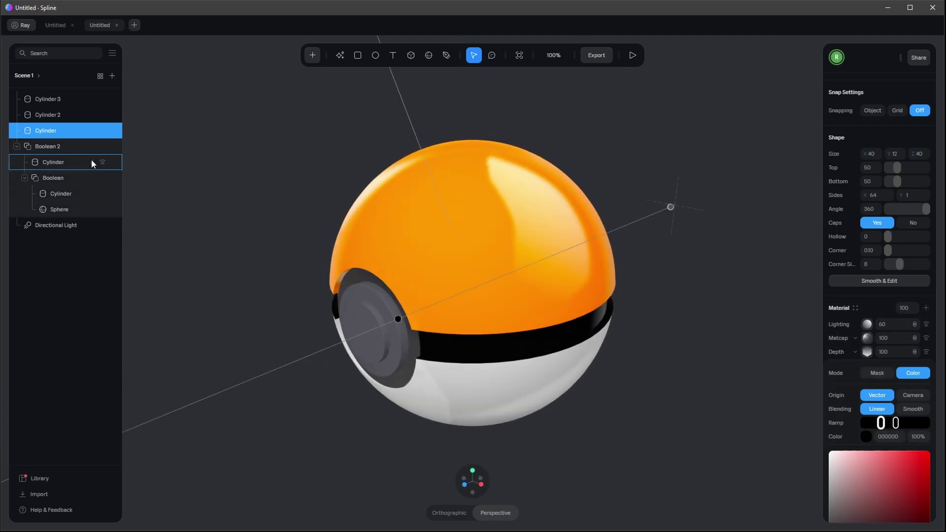
click(56, 114)
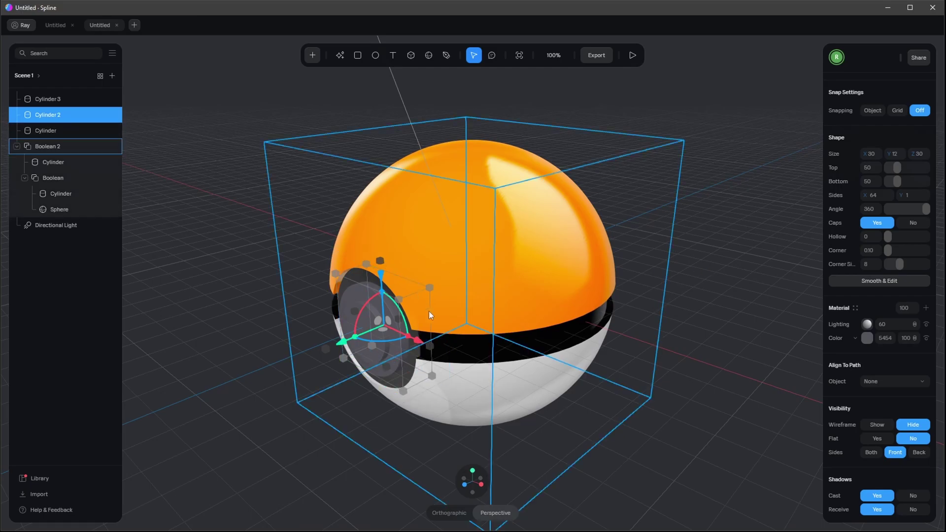
click(856, 308)
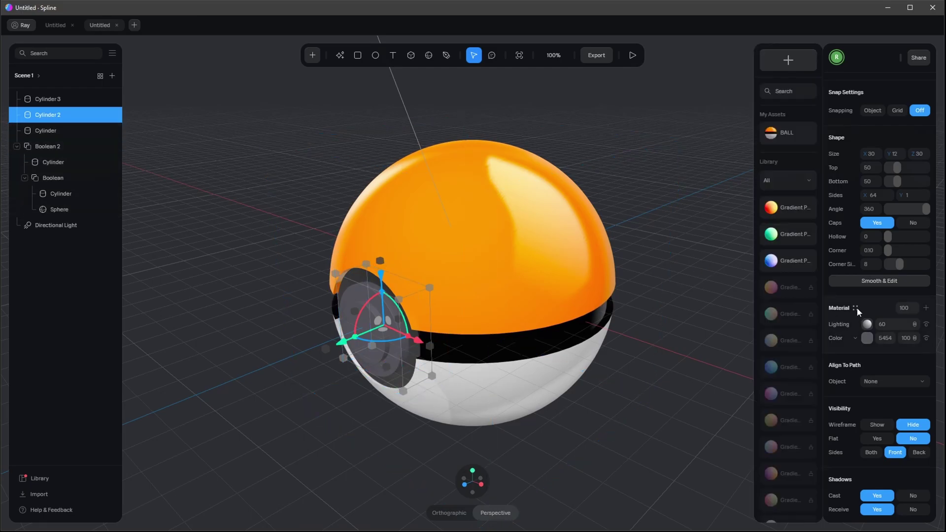
click(788, 139)
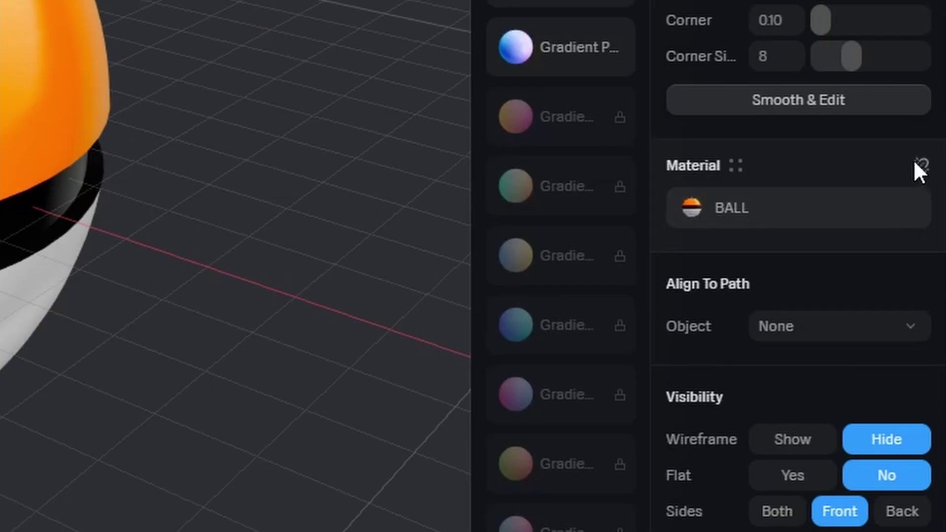
click(926, 307)
Remove the orange stop and set Cylinder 2's depth ramp to light grey D0D0D0
click(769, 290)
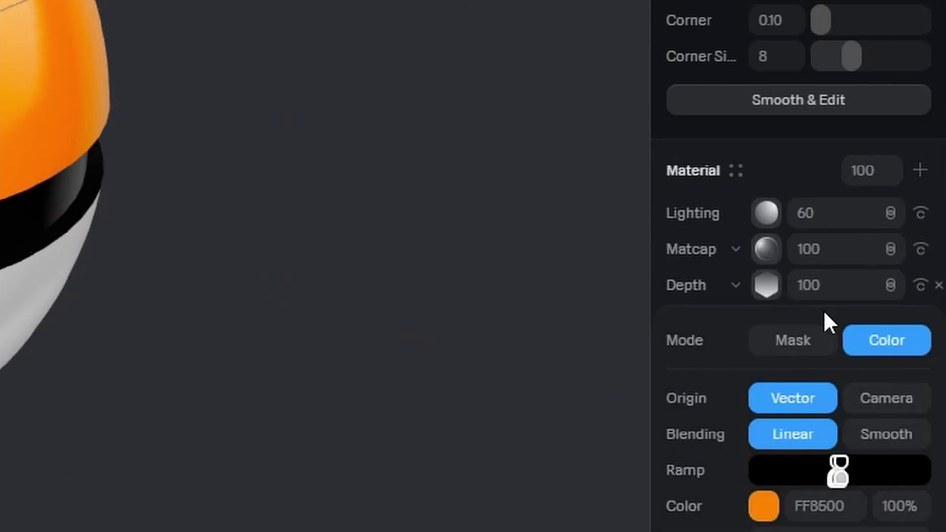
click(887, 470)
click(836, 466)
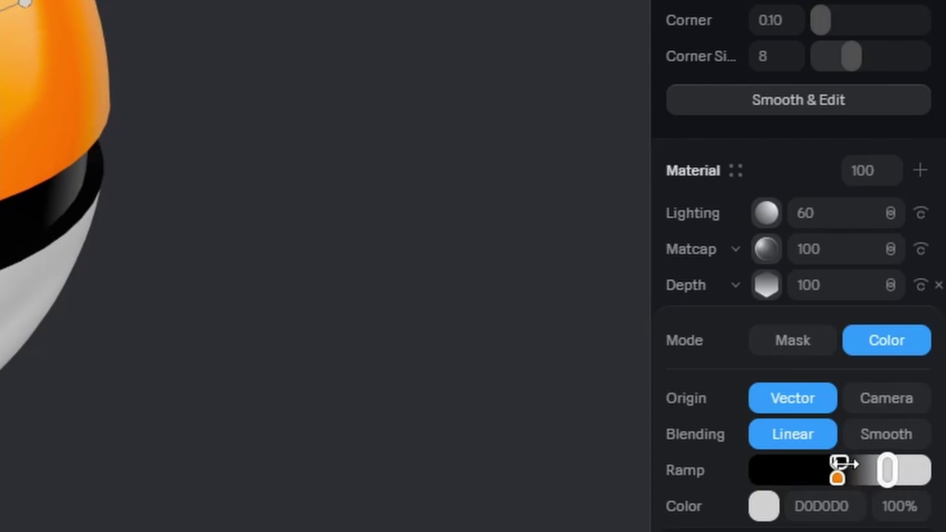
click(811, 470)
click(837, 470)
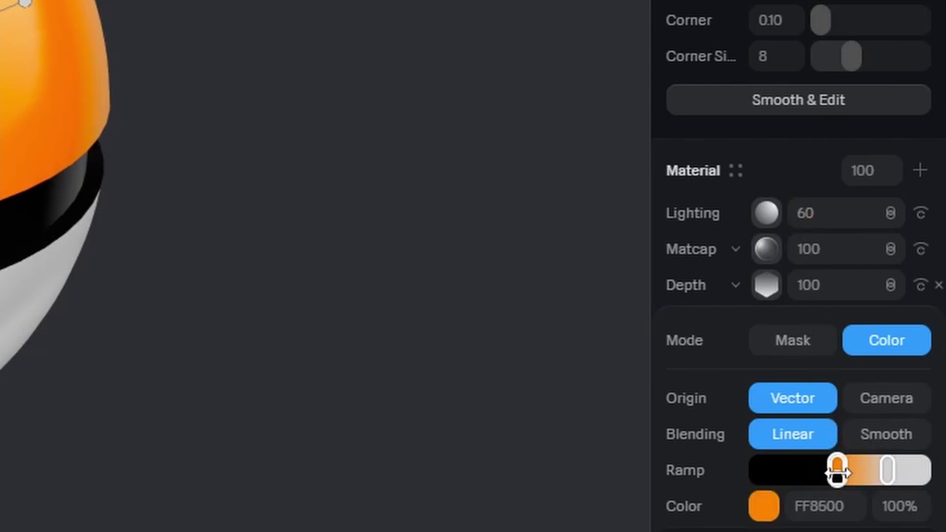
drag(837, 470, 806, 471)
key(Delete)
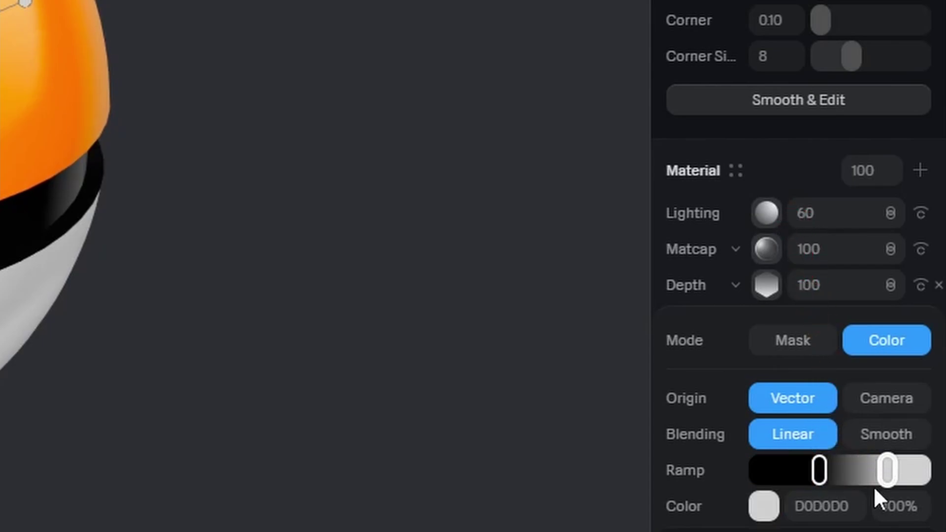
click(840, 506)
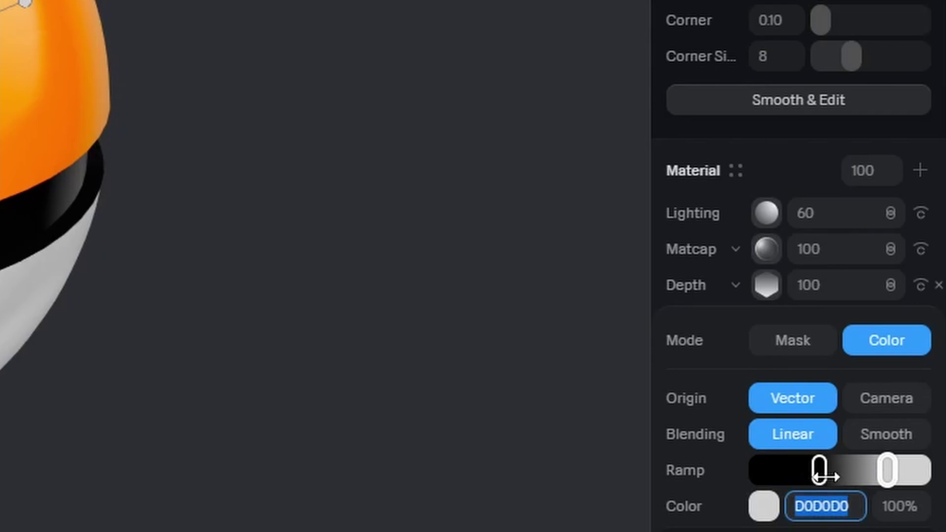
click(819, 471)
click(841, 507)
text(D0D0D0)
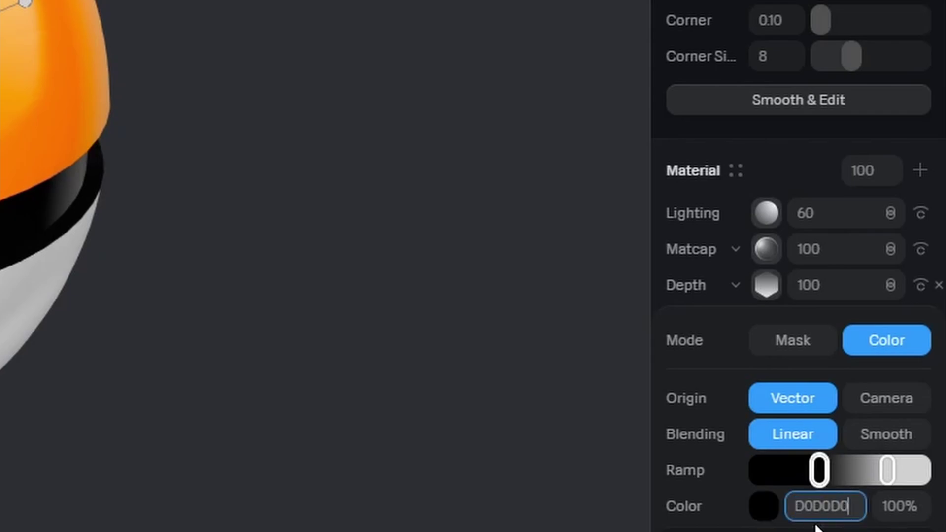
key(Return)
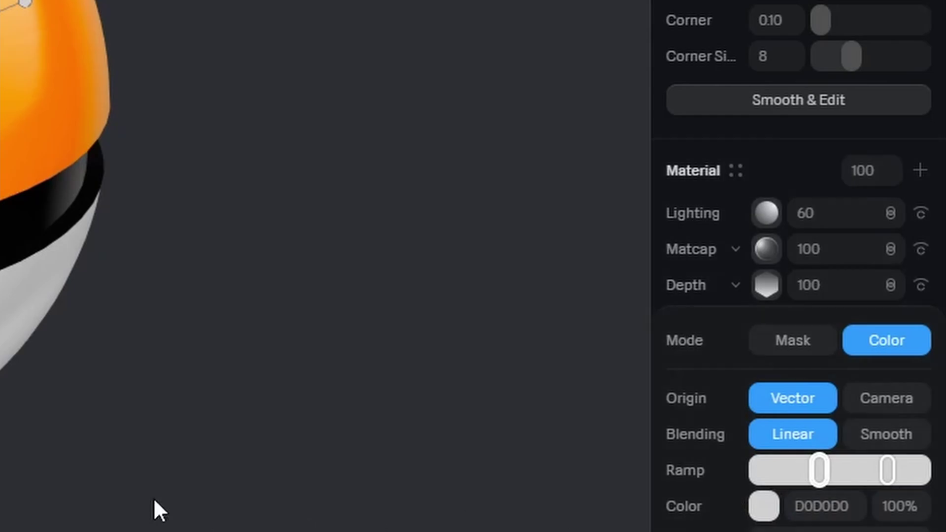
Collapse the Depth layer and save the material as a new asset
scroll(71, 406, up, 3)
right_drag(560, 386, 586, 386)
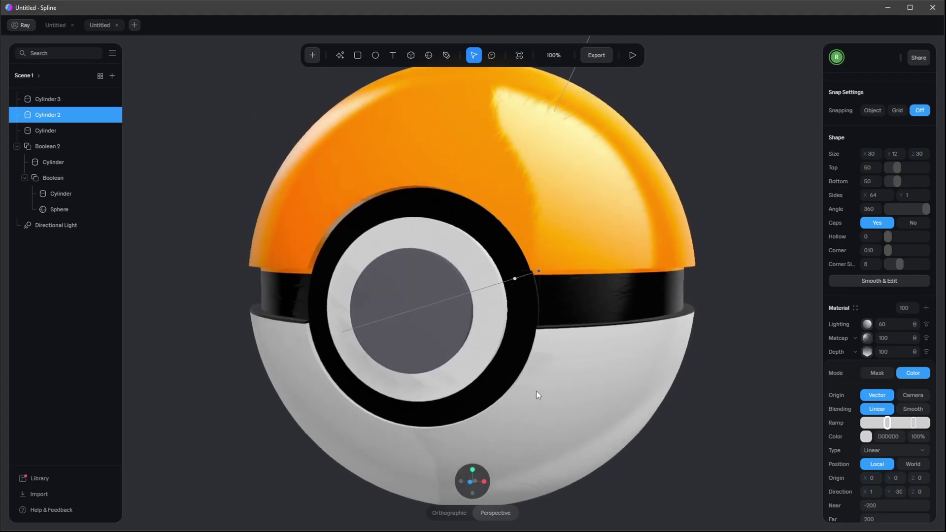
click(849, 312)
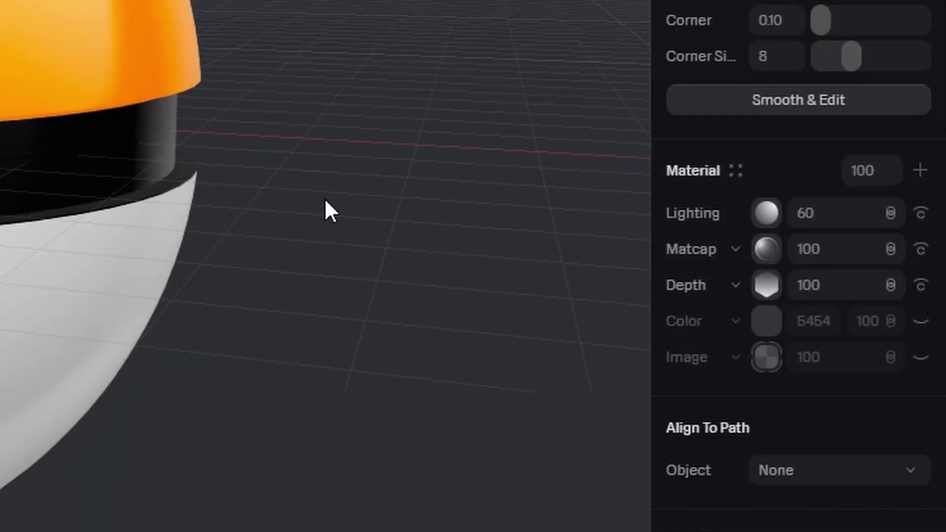
drag(736, 171, 606, 0)
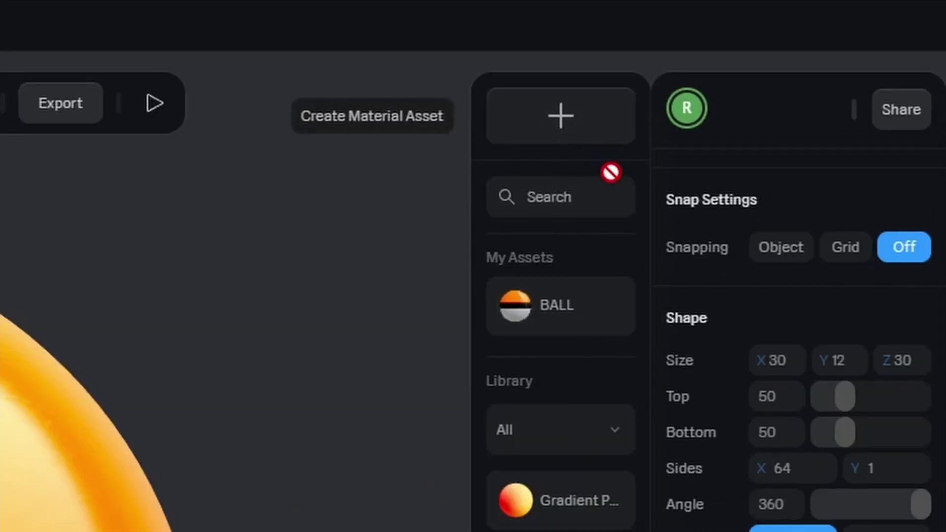
drag(611, 171, 611, 172)
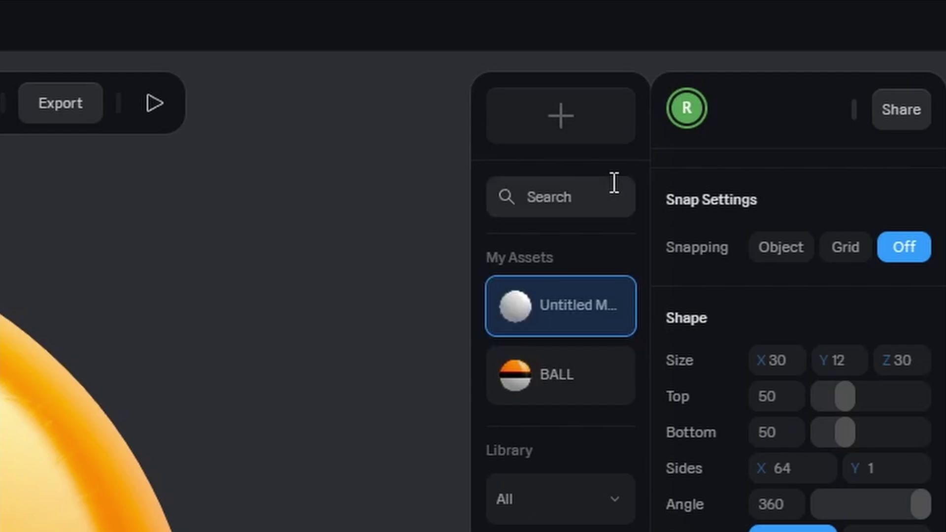
Rename the new material asset to white
double_click(576, 306)
text(w)
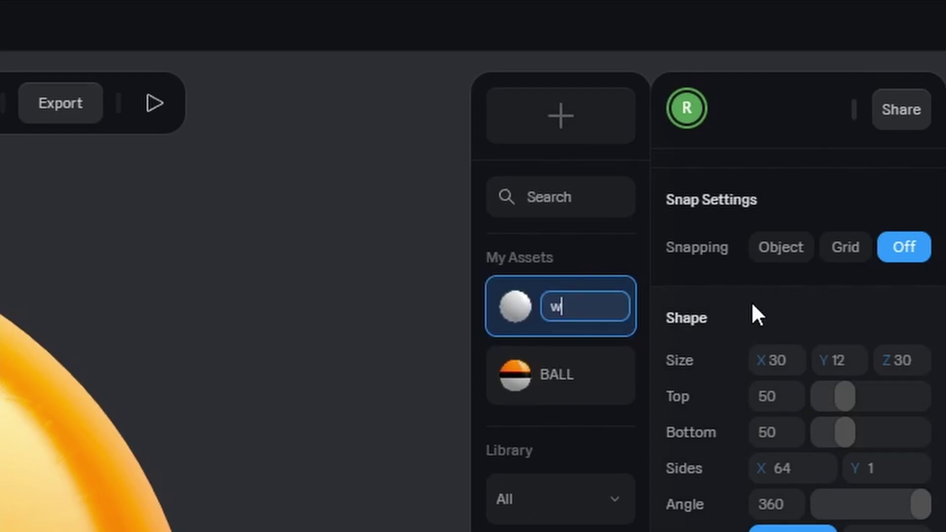
text(hite)
key(Return)
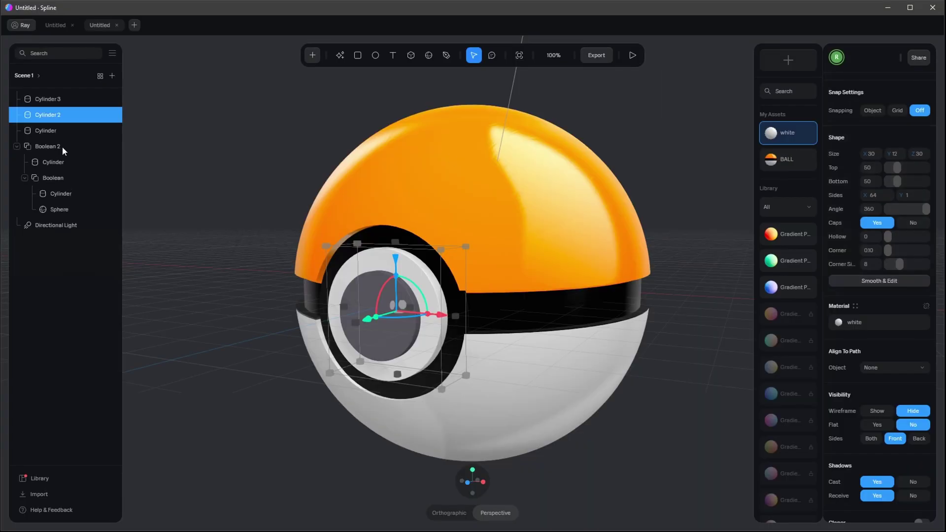
Apply the white material to Cylinder 3, the centre button
click(58, 131)
click(58, 100)
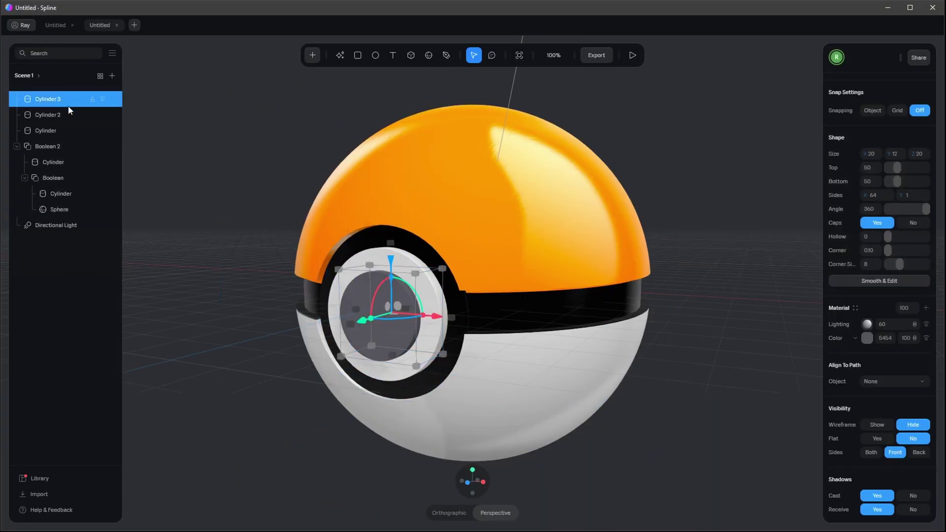
click(855, 310)
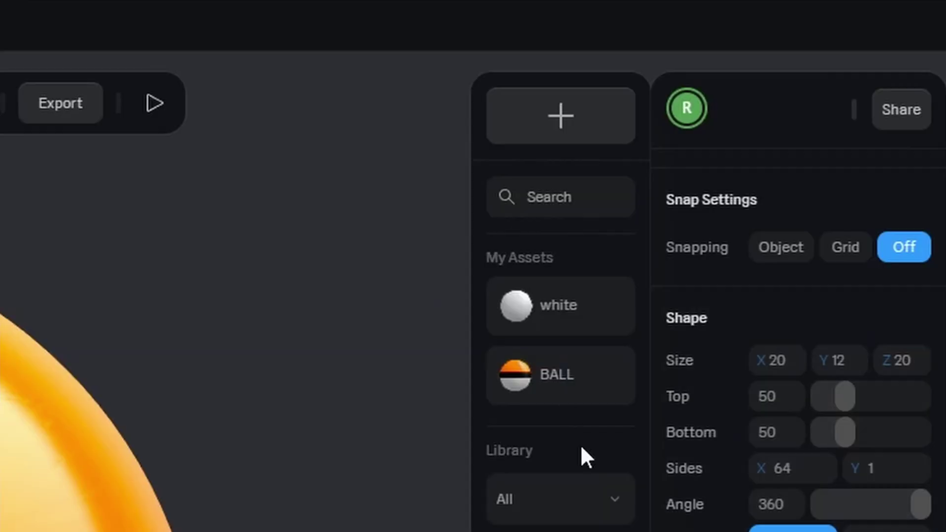
click(789, 135)
key(Escape)
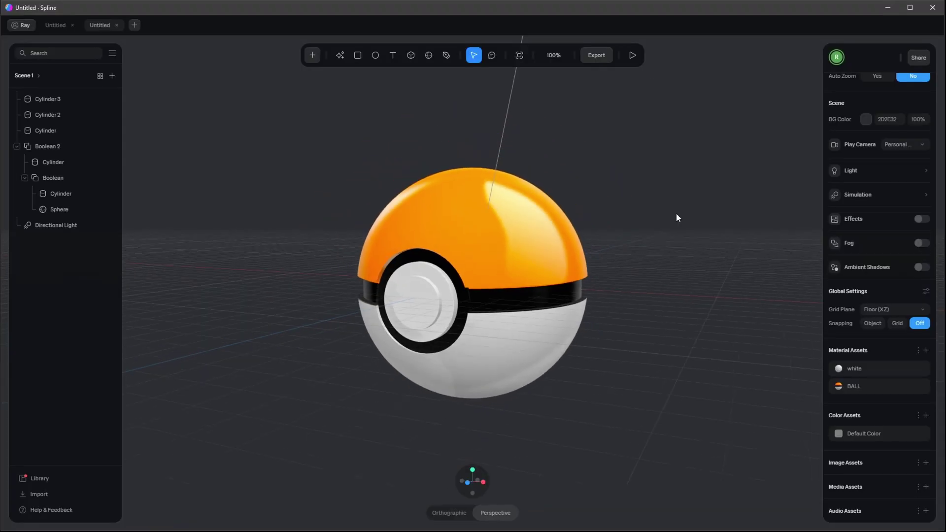
right_drag(676, 215, 662, 262)
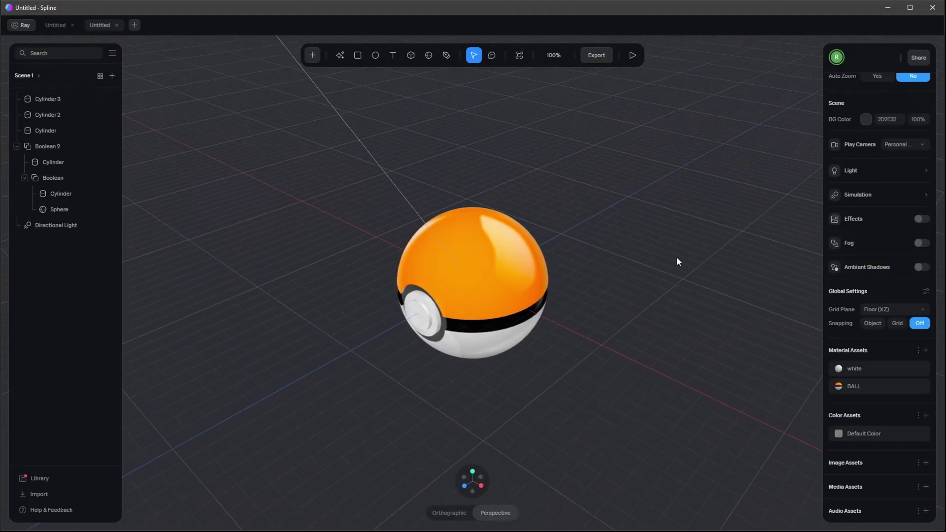
Add a new Plane object to the scene
click(313, 54)
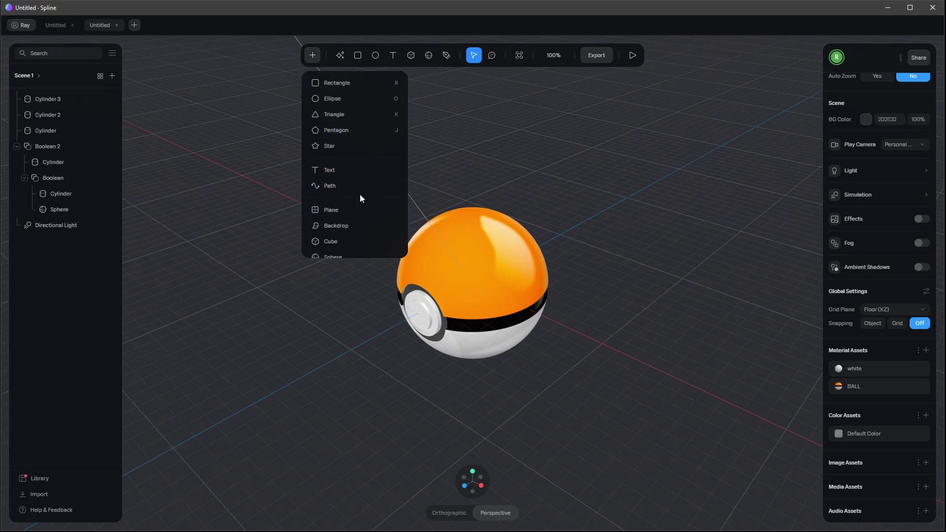
click(354, 212)
click(464, 230)
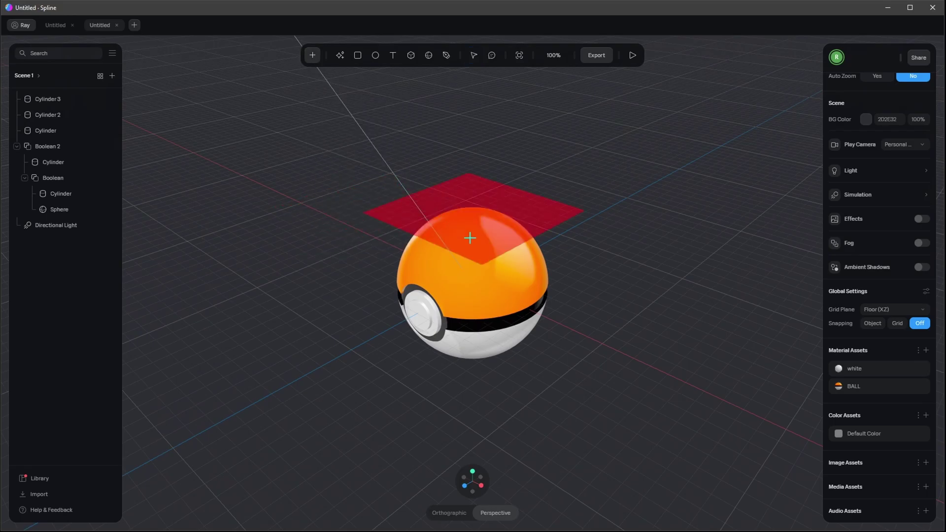
click(481, 239)
scroll(877, 177, up, 3)
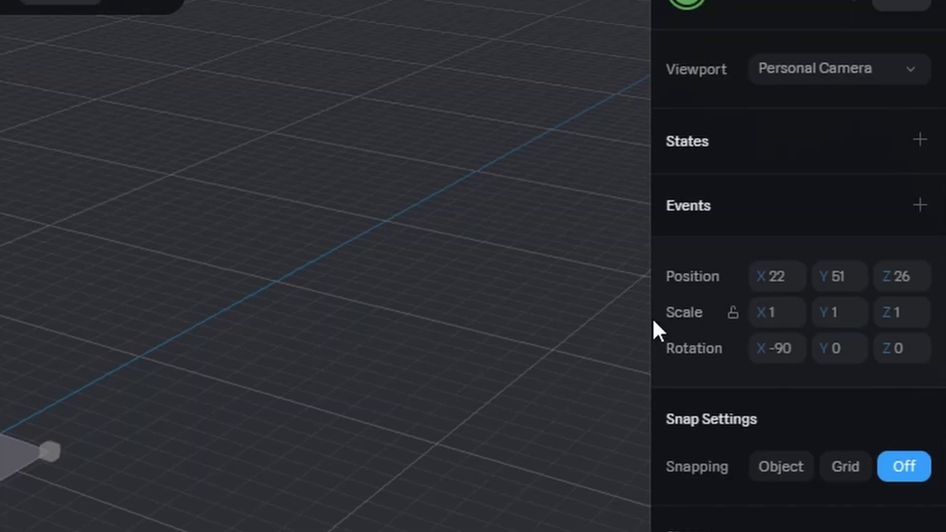
Place the plane at position 1, -50, 1
click(872, 168)
text(1)
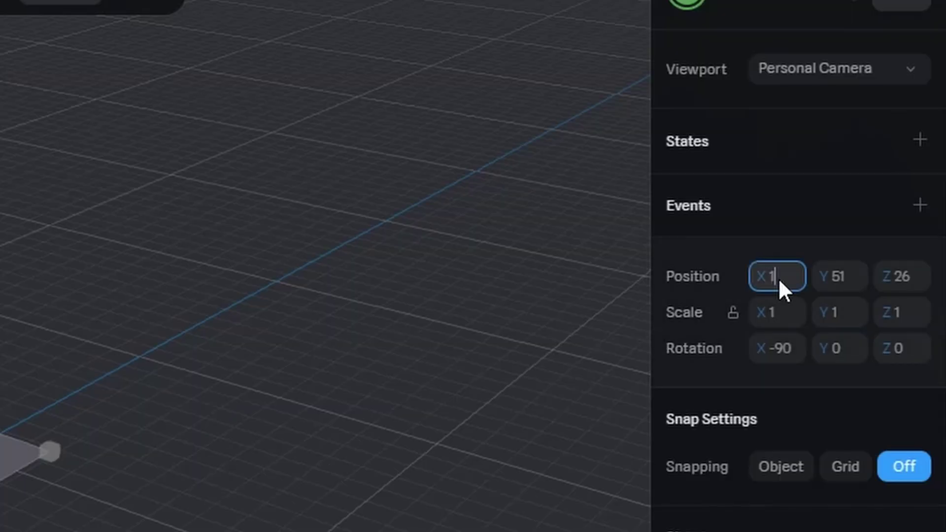
key(Tab)
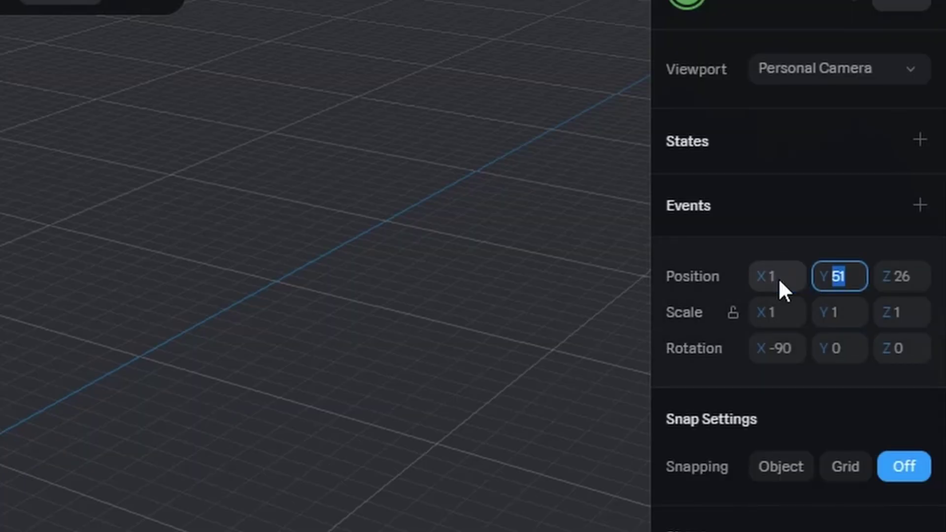
text(-50)
key(Tab)
text(1)
key(Return)
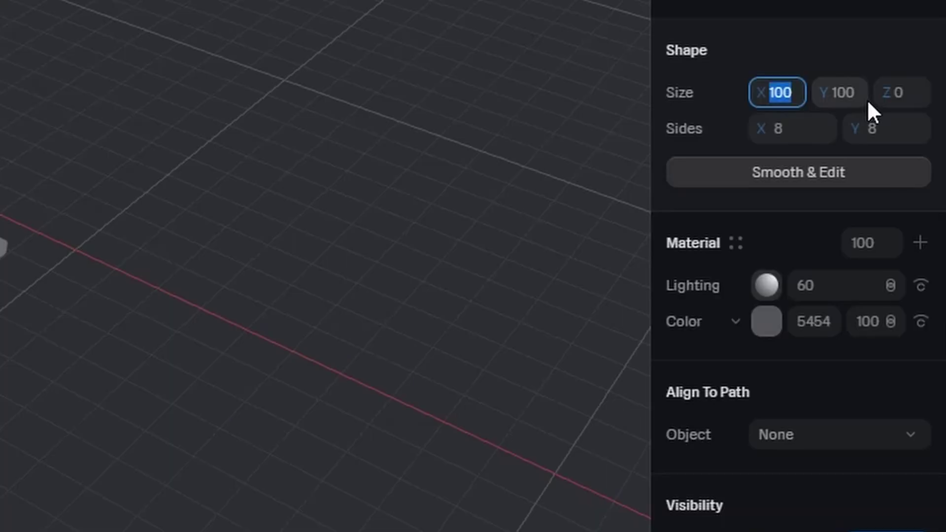
Size the plane 1000×1000 with 1×1 sides, then deselect it
text(1000)
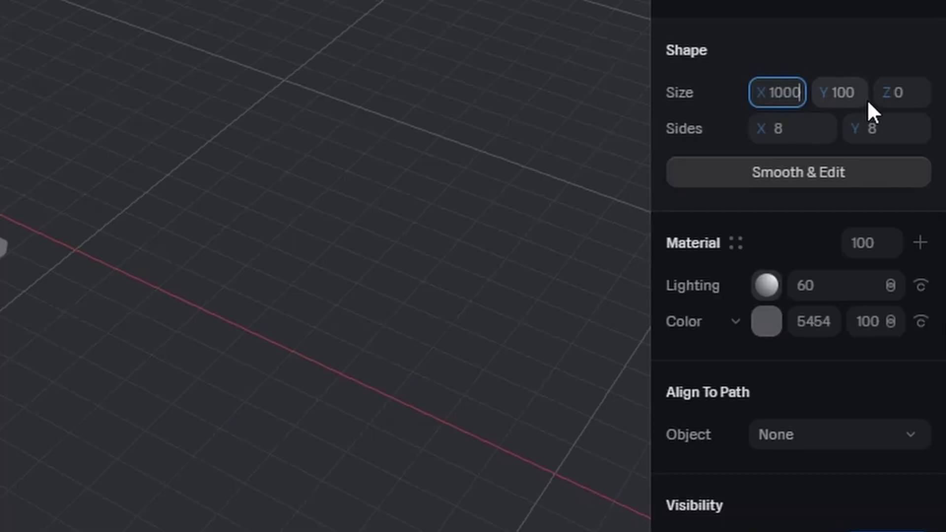
key(Tab)
text(1000)
key(Return)
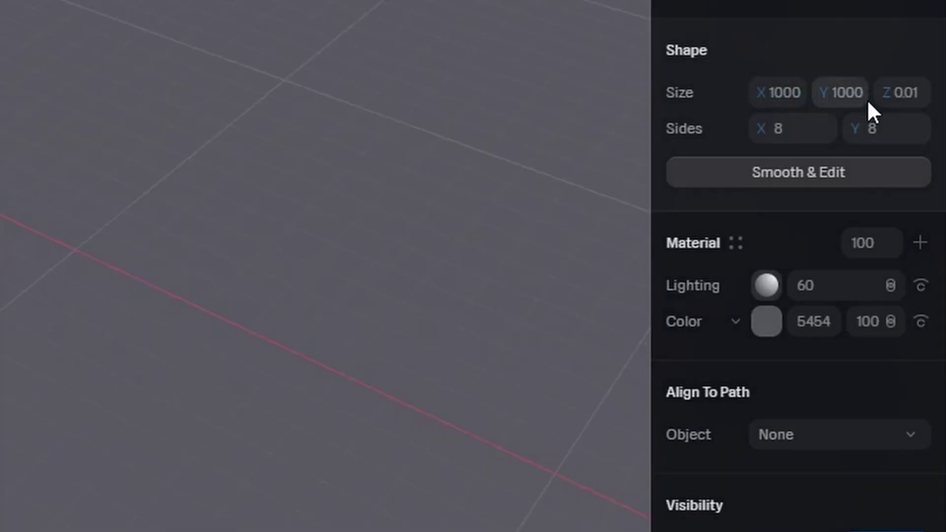
click(797, 129)
text(1)
key(Tab)
text(1)
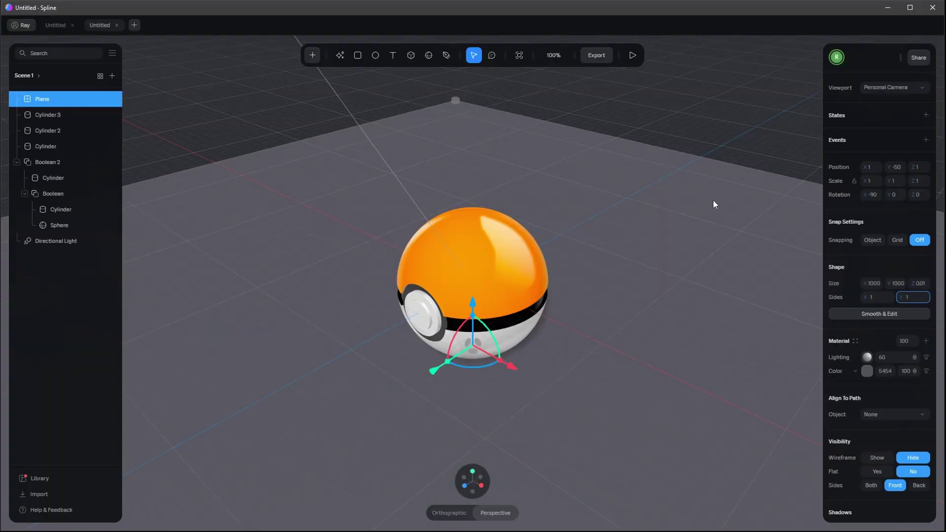
key(Escape)
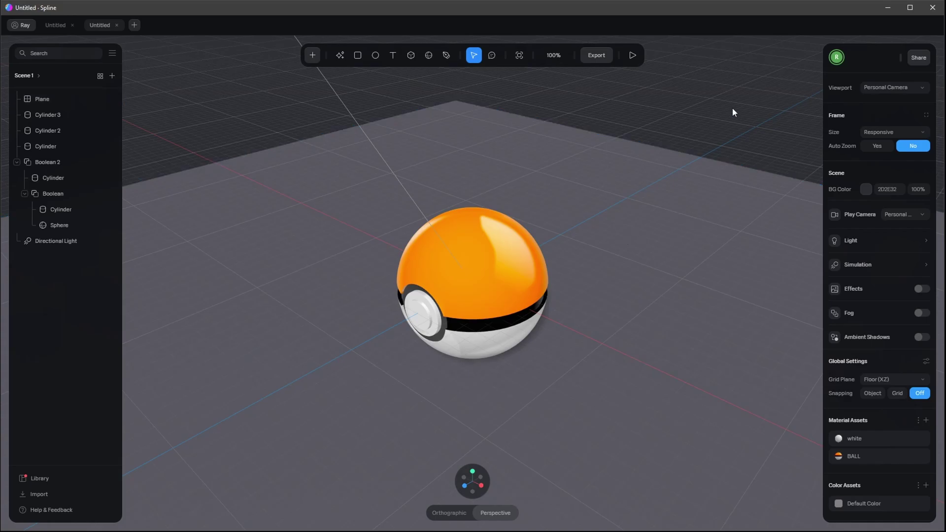
Color the floor plane's material purple RGB(101, 71, 255)
click(645, 254)
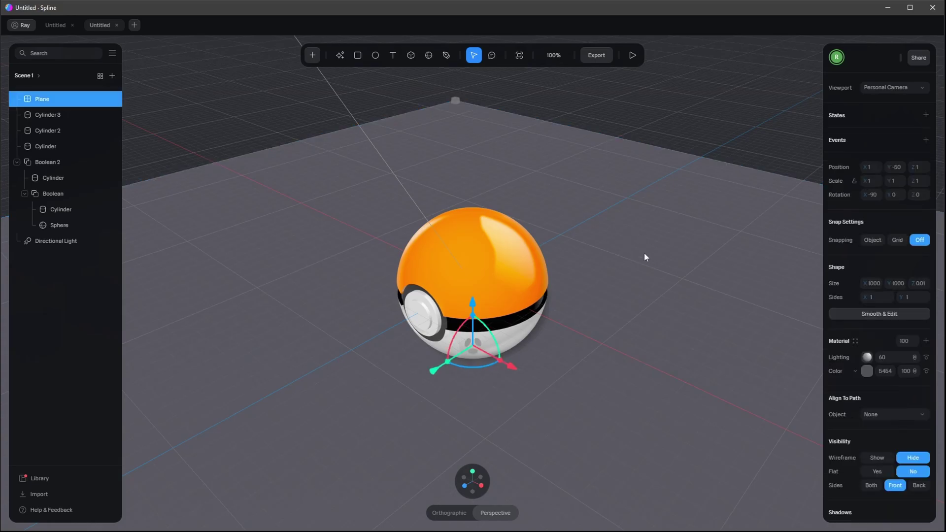
click(868, 371)
scroll(882, 409, down, 3)
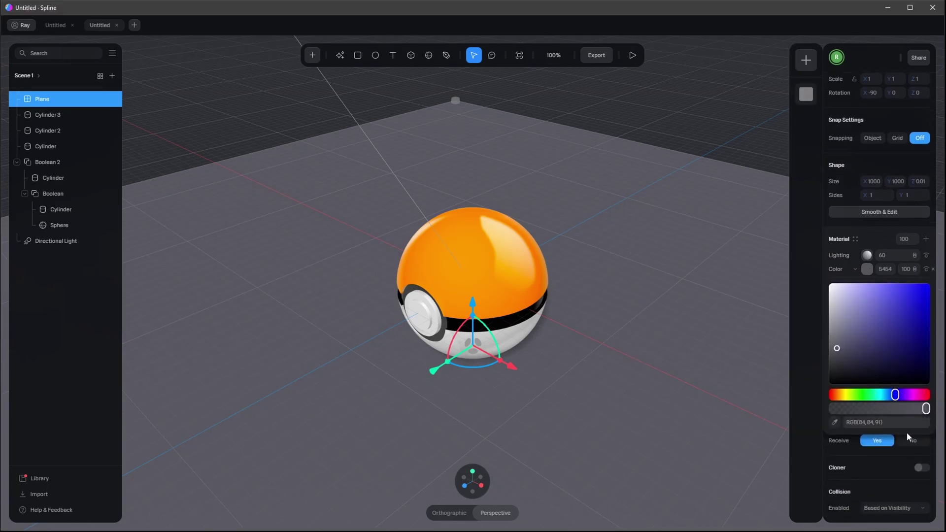
click(907, 423)
text(RGB(101, 71, 255))
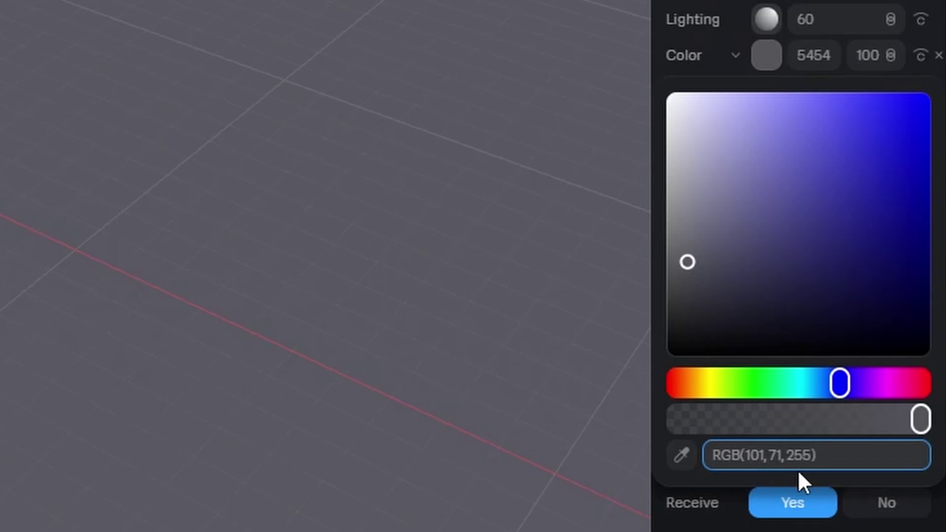
key(Return)
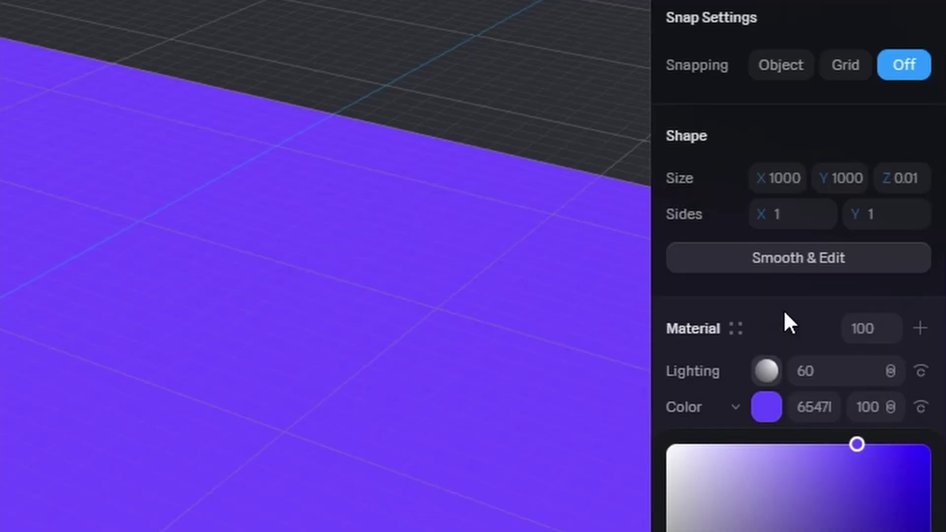
Set the floor material's lighting Shininess to 0, then select the Directional Light
click(767, 370)
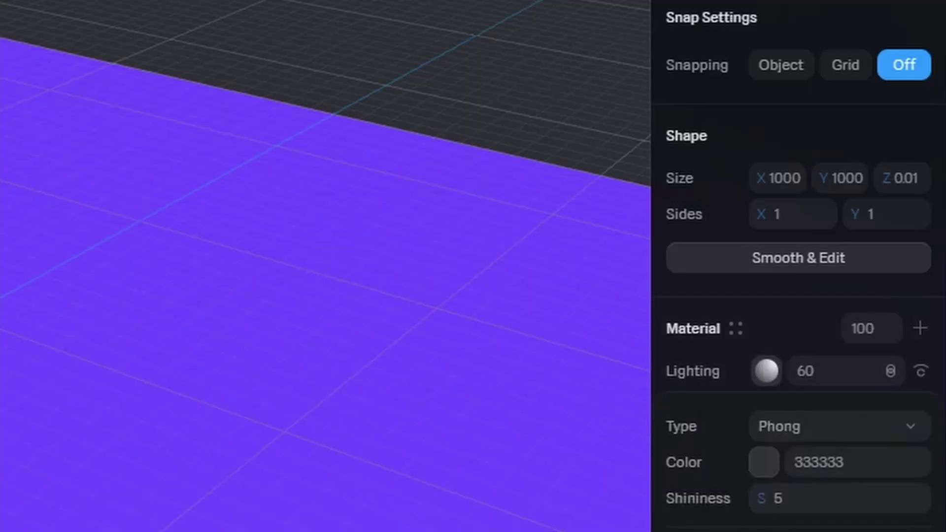
click(797, 489)
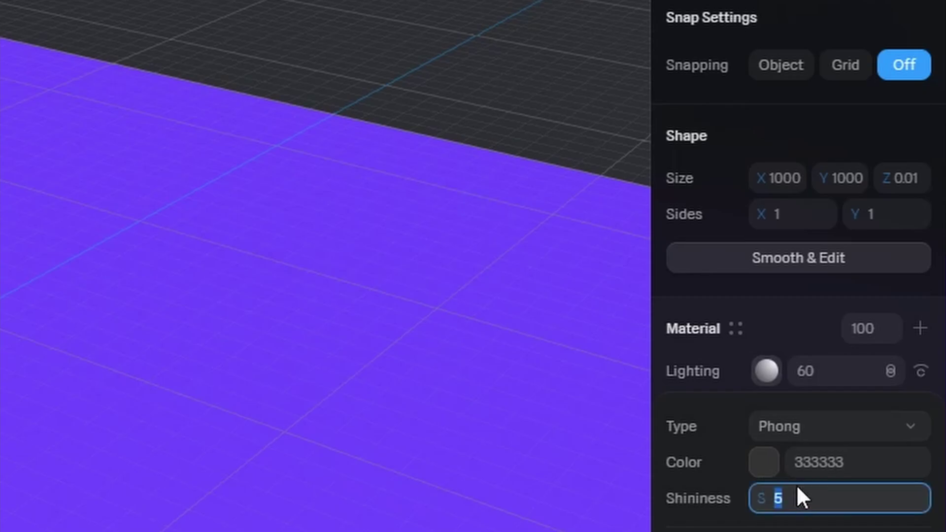
key(Return)
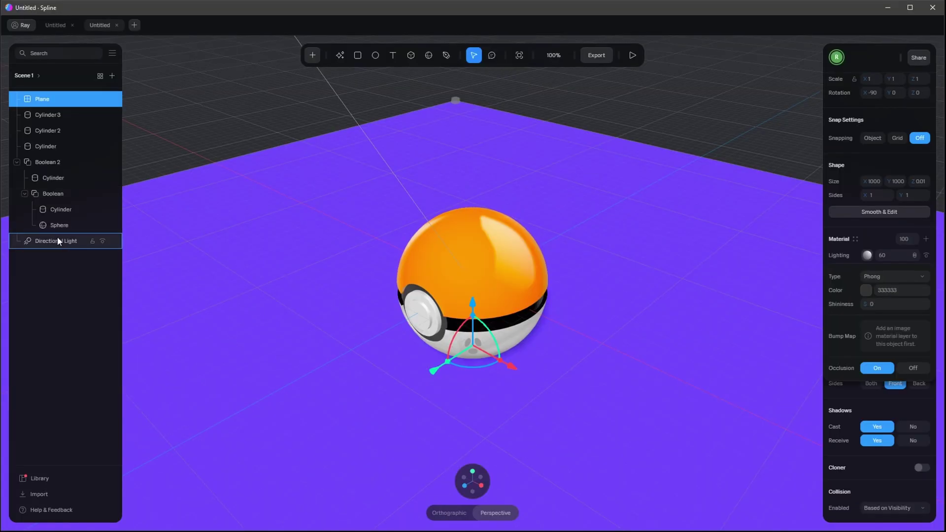
click(57, 240)
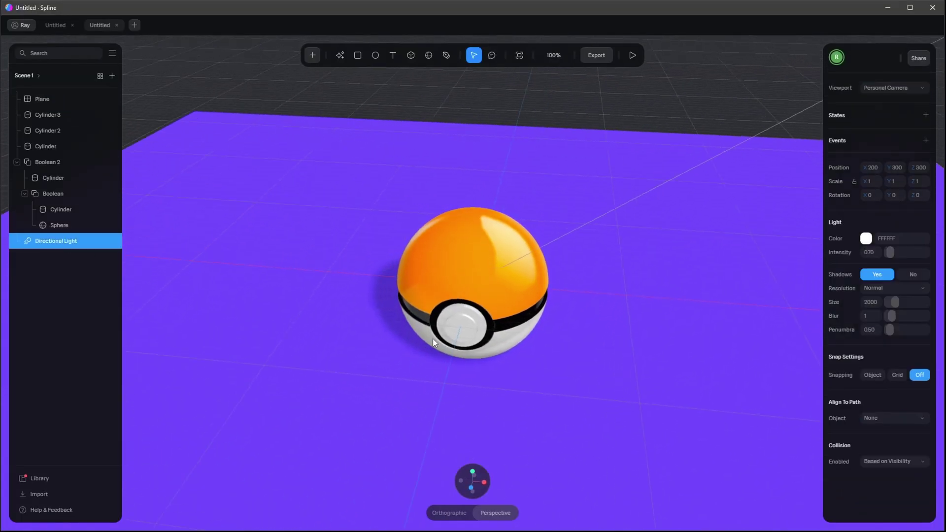
drag(432, 339, 464, 333)
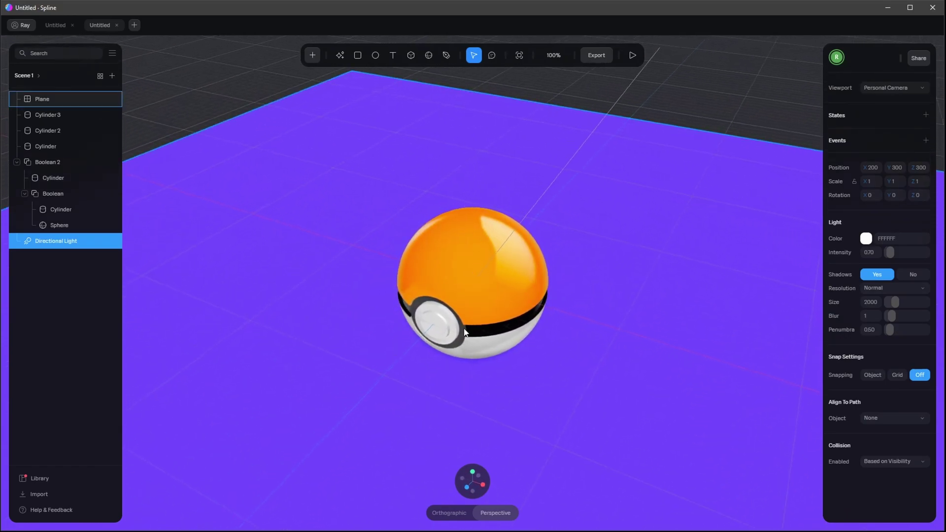
Move the Directional Light to X -1000, Y 70, Z -385
scroll(464, 330, down, 3)
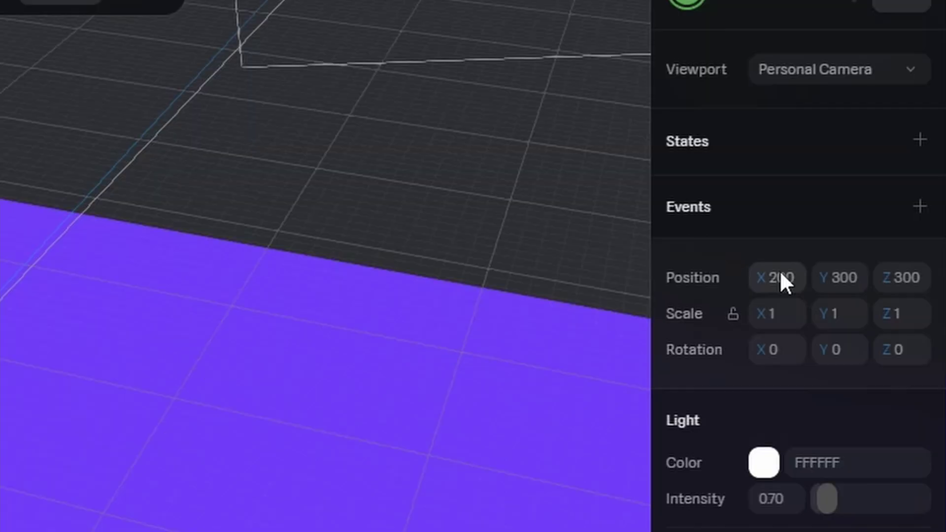
click(782, 274)
key(Return)
click(846, 276)
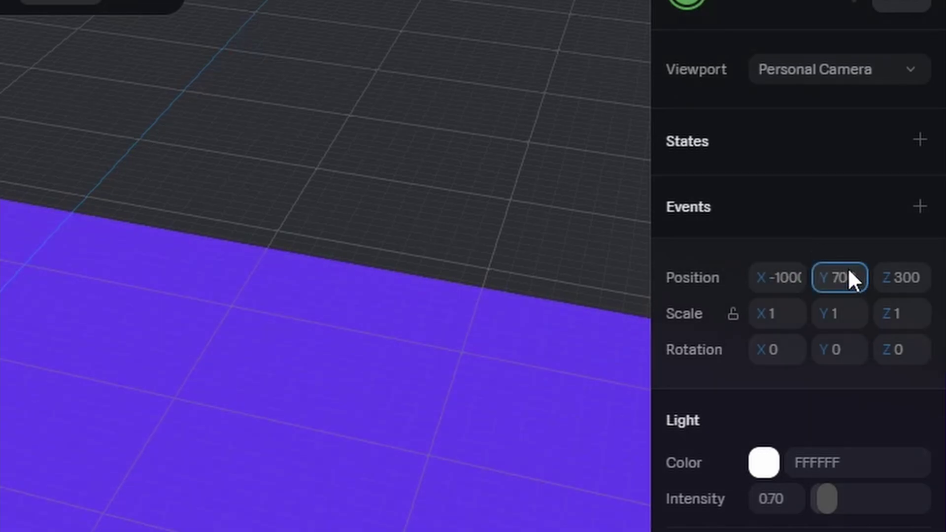
key(Tab)
text(-38)
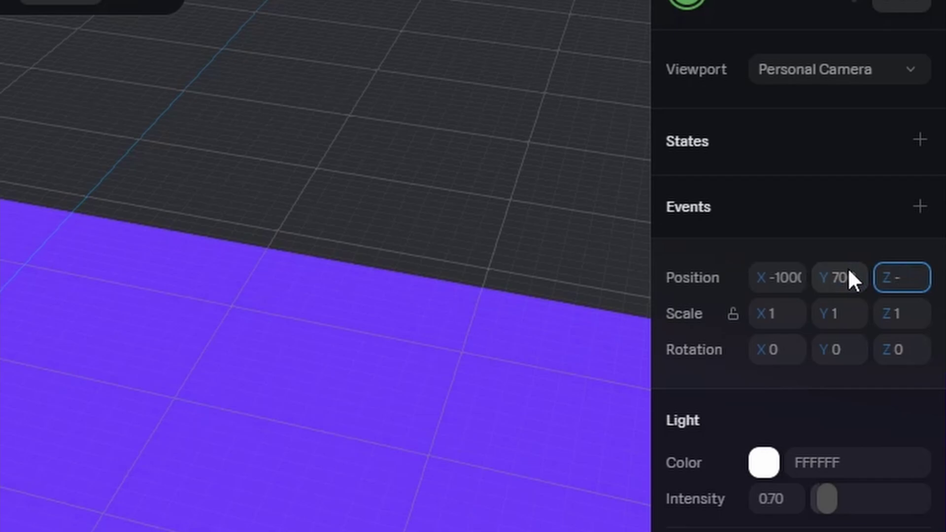
text(5)
key(Return)
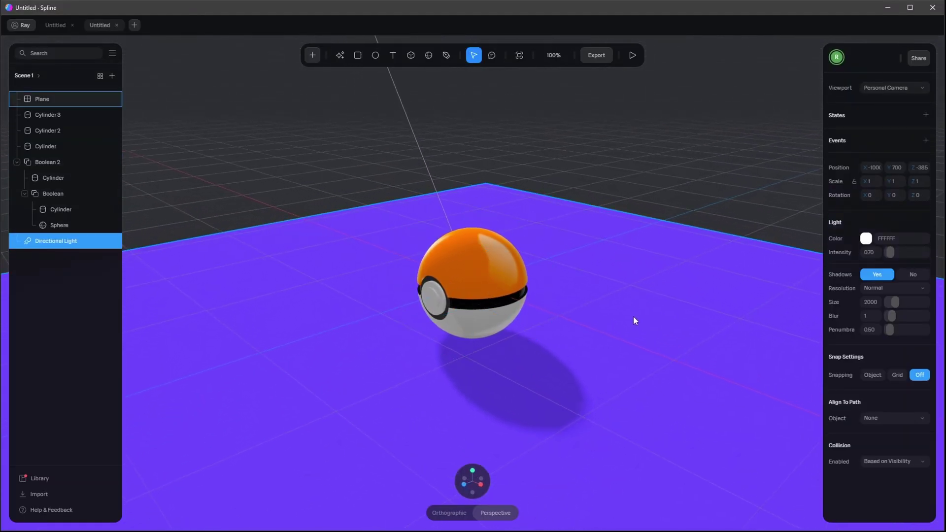
Add a Camera and view the scene through it
click(312, 56)
scroll(367, 241, down, 3)
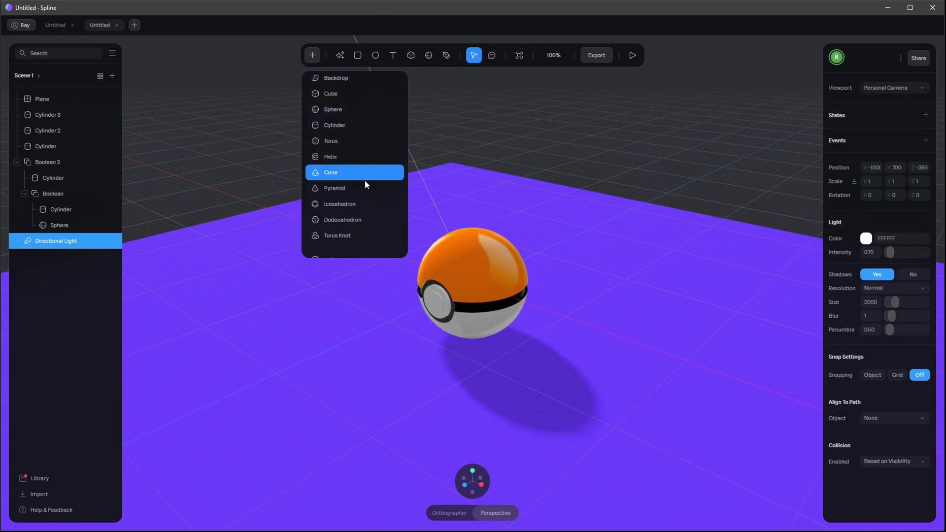
scroll(365, 181, up, 2)
scroll(365, 148, down, 2)
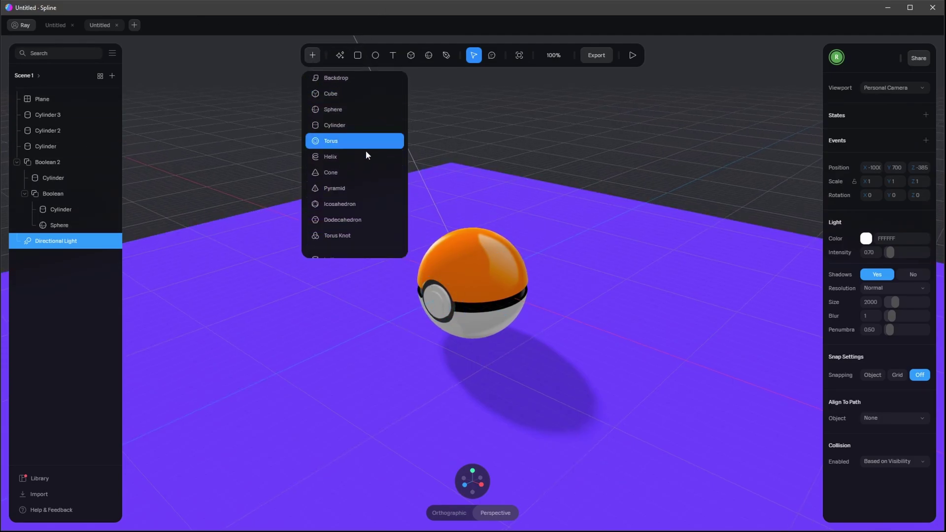
scroll(369, 212, down, 3)
click(360, 213)
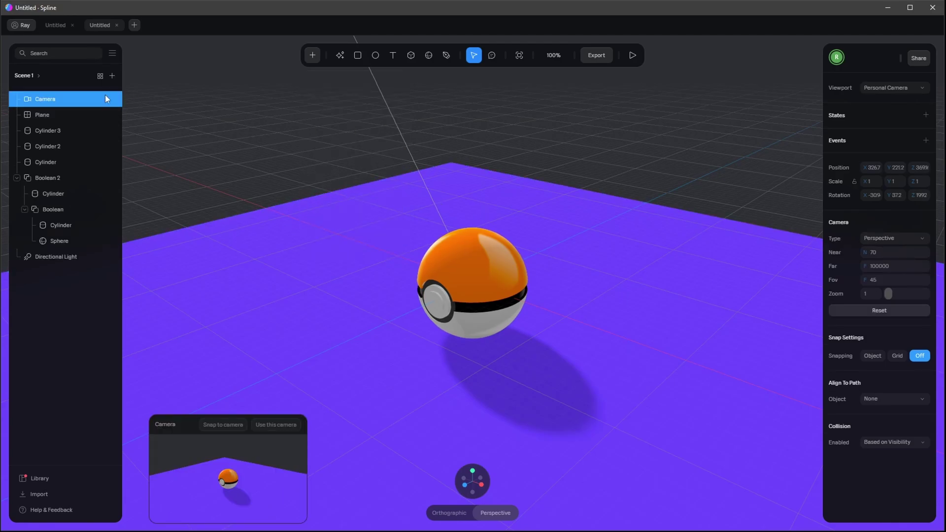
click(862, 87)
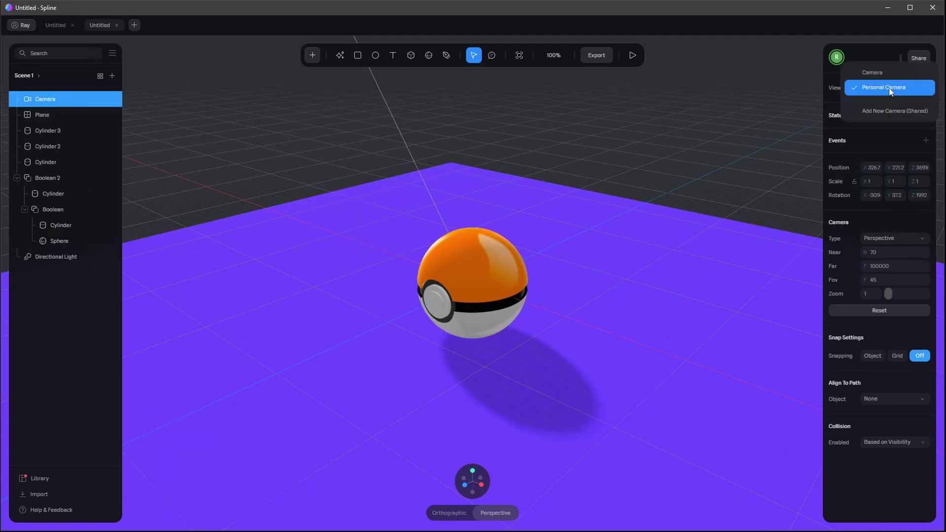
click(889, 72)
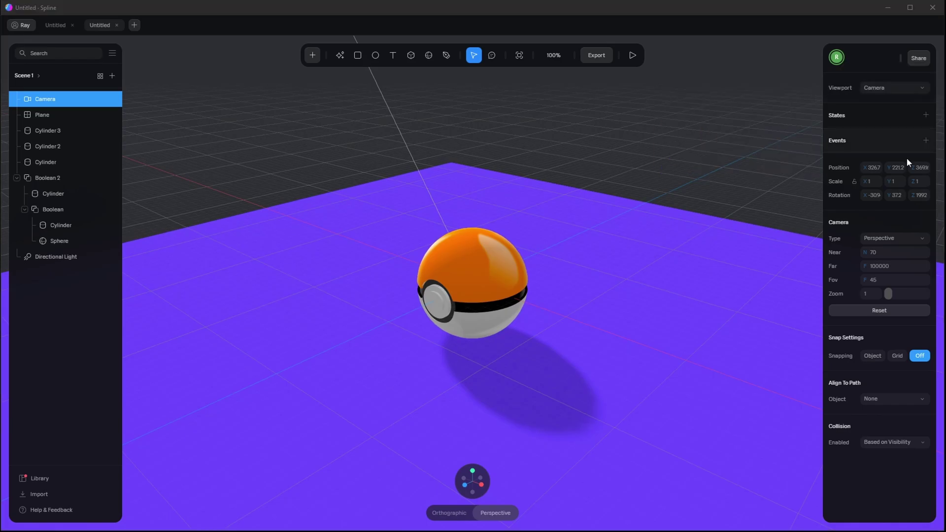
Set the camera's position Y to 238 and Z to 350
click(878, 170)
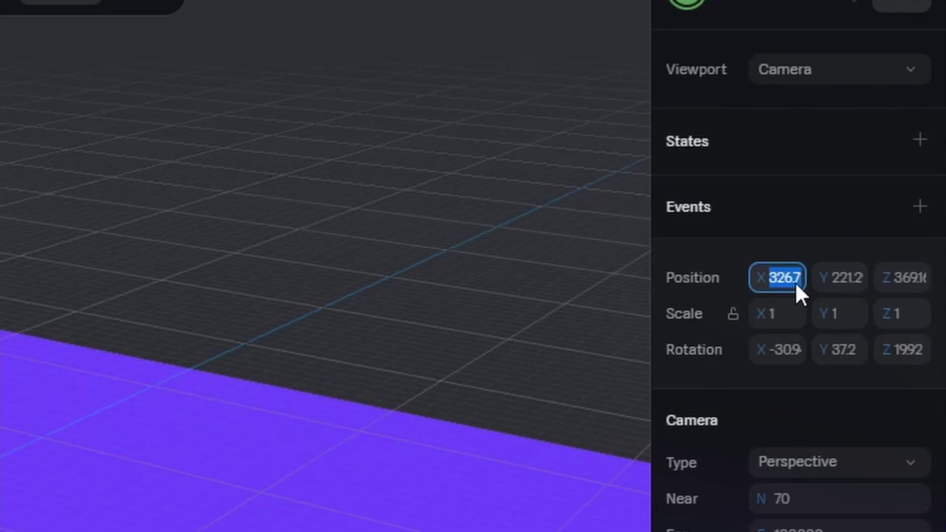
click(851, 282)
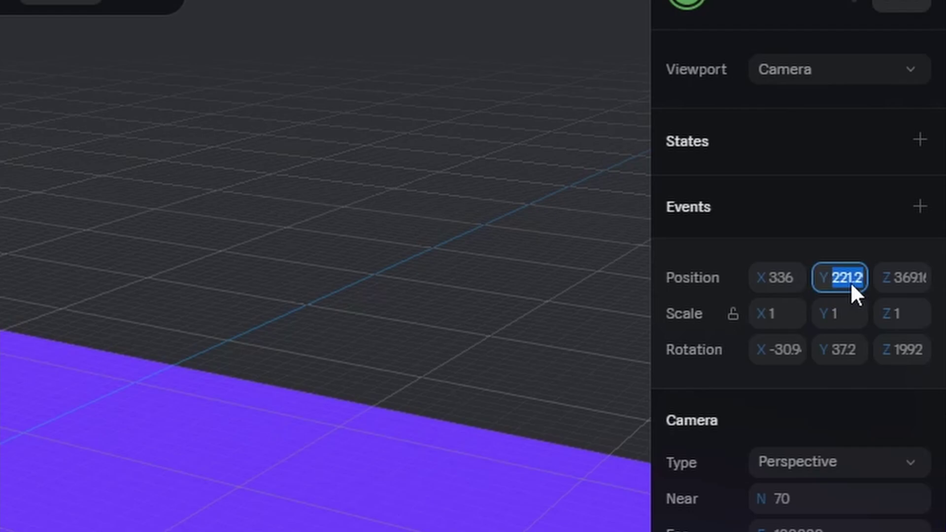
text(238)
key(Tab)
text(350)
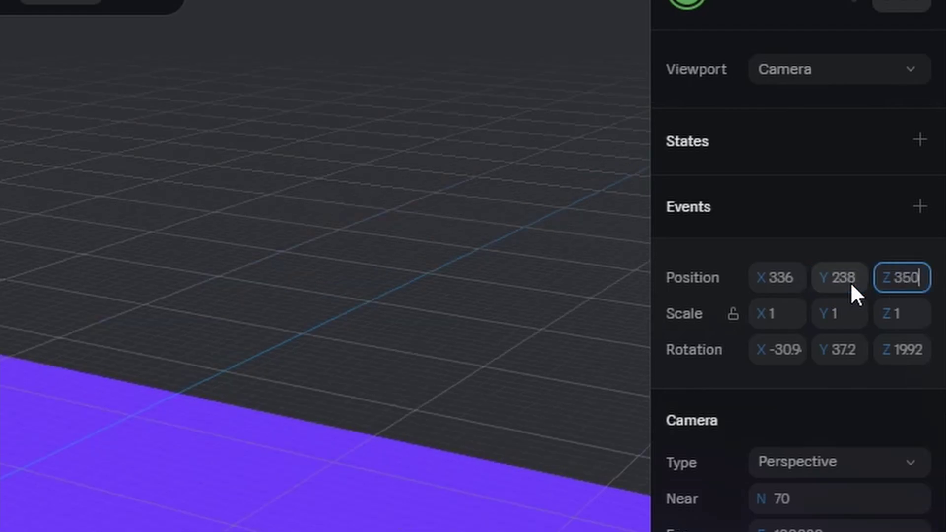
key(Return)
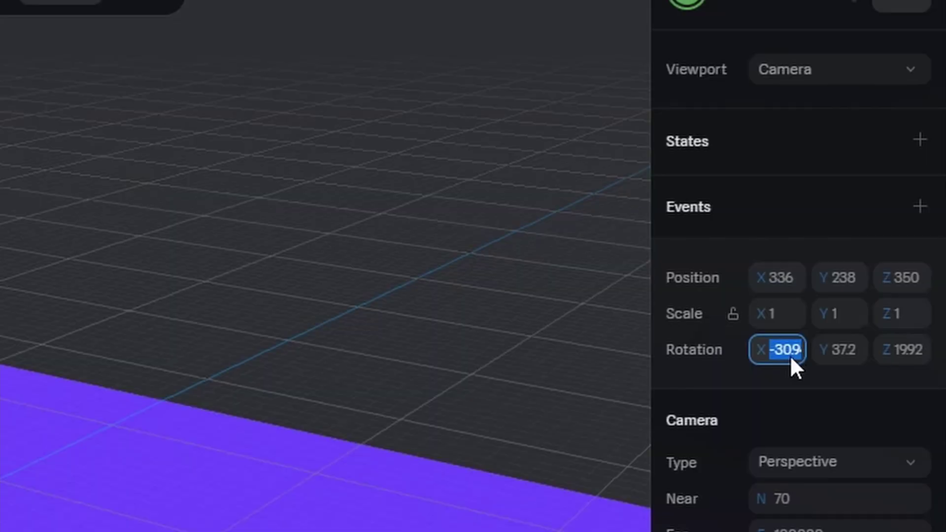
Set the camera rotation to -34, 38, 23
click(791, 356)
text(-34)
key(Tab)
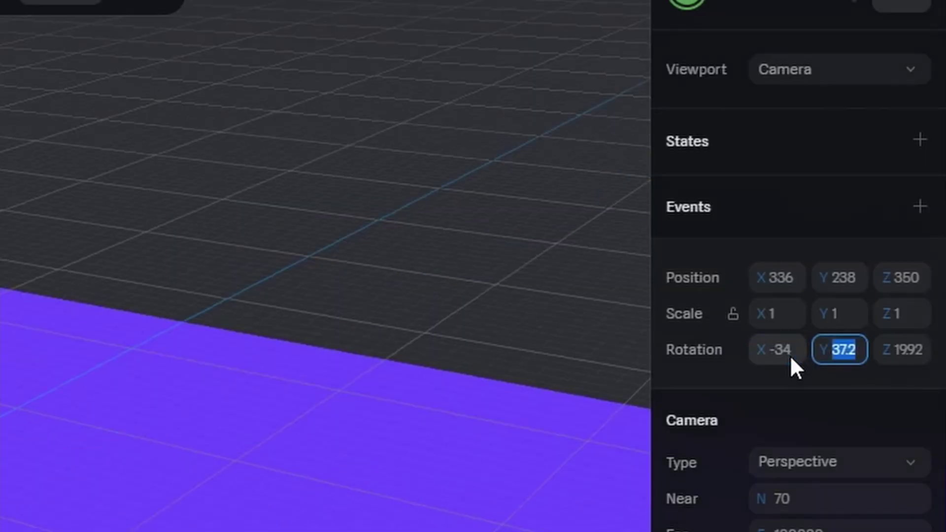
text(38)
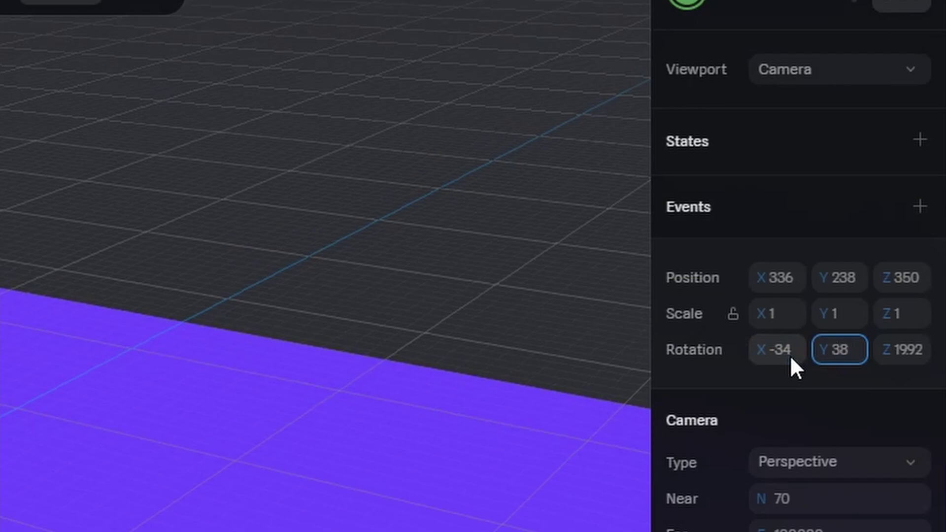
key(Tab)
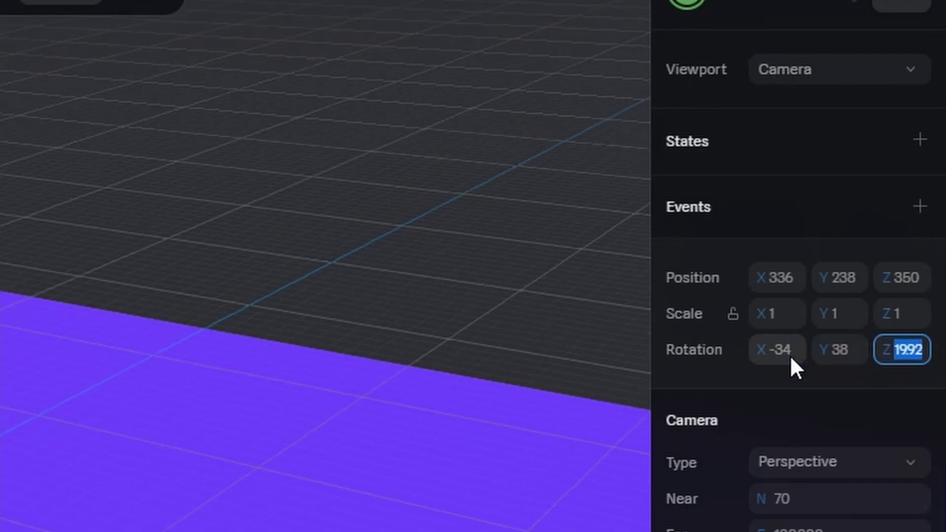
text(23)
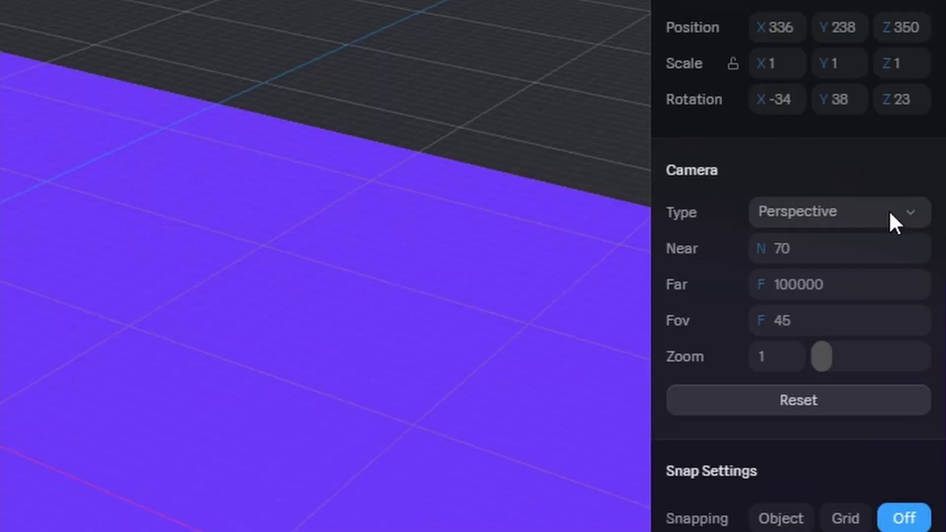
Switch the camera to Orthographic at zoom 2, then deselect it
click(914, 241)
click(895, 255)
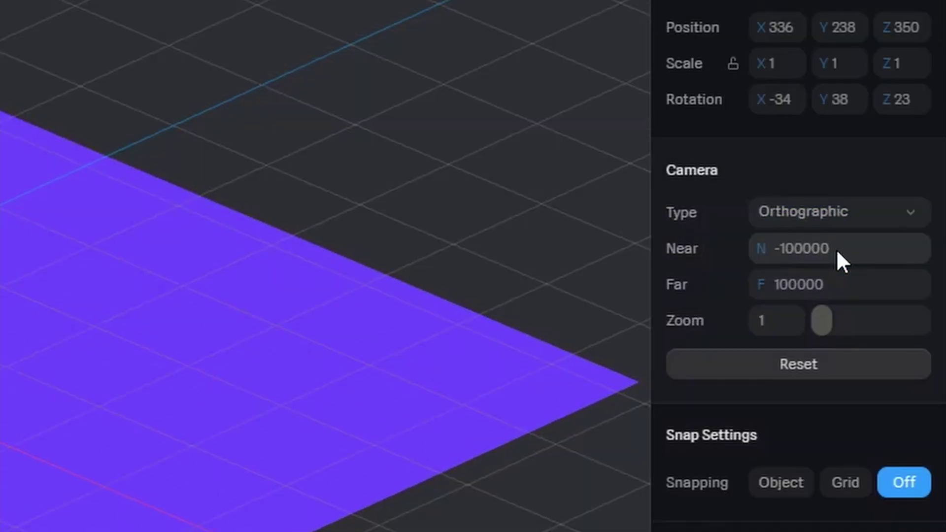
click(788, 319)
text(2)
key(Return)
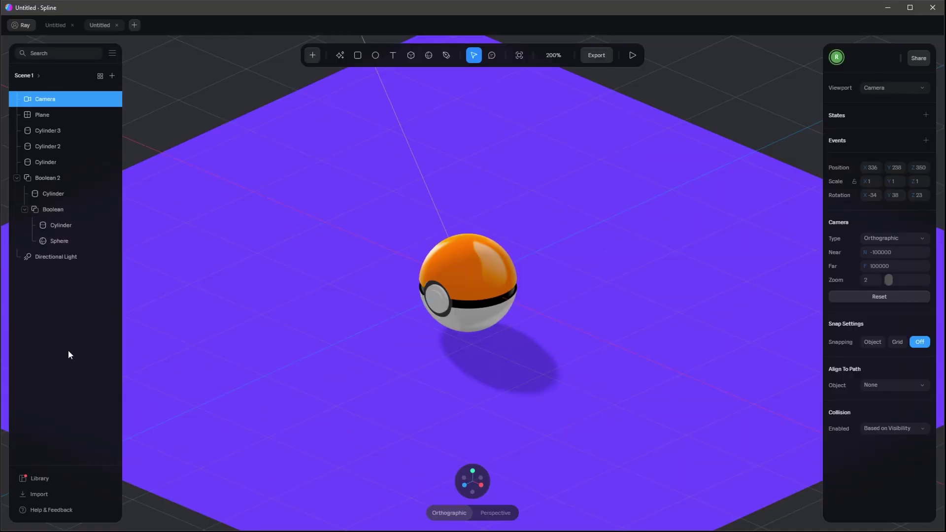
click(68, 352)
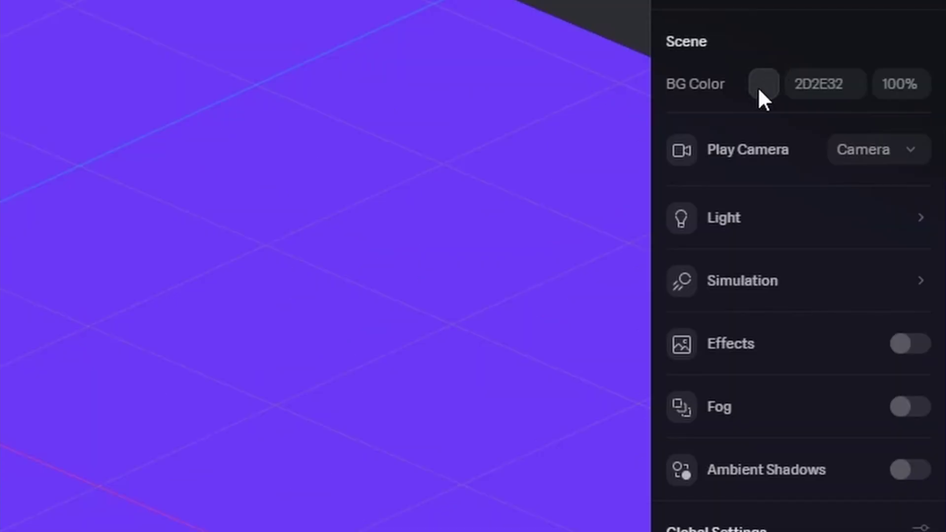
Eyedrop the floor's purple as the scene background colour
click(864, 191)
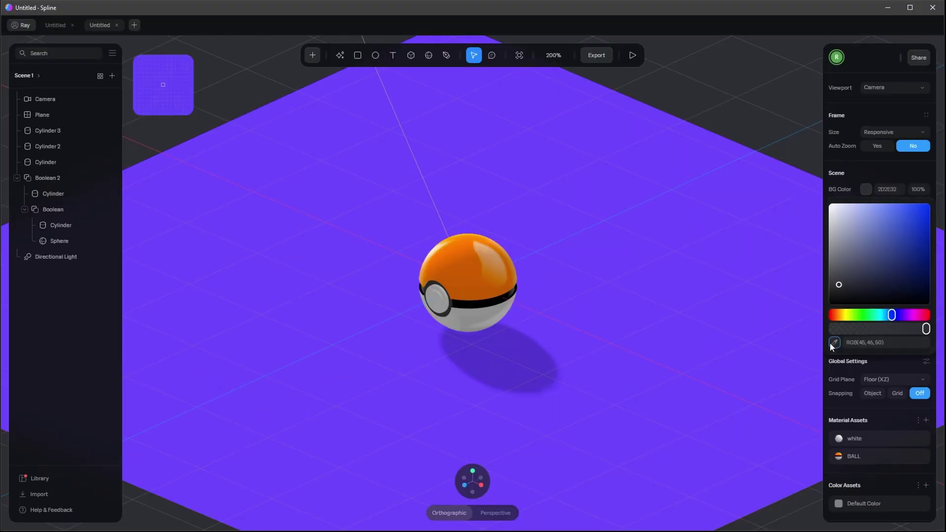
click(681, 484)
click(705, 279)
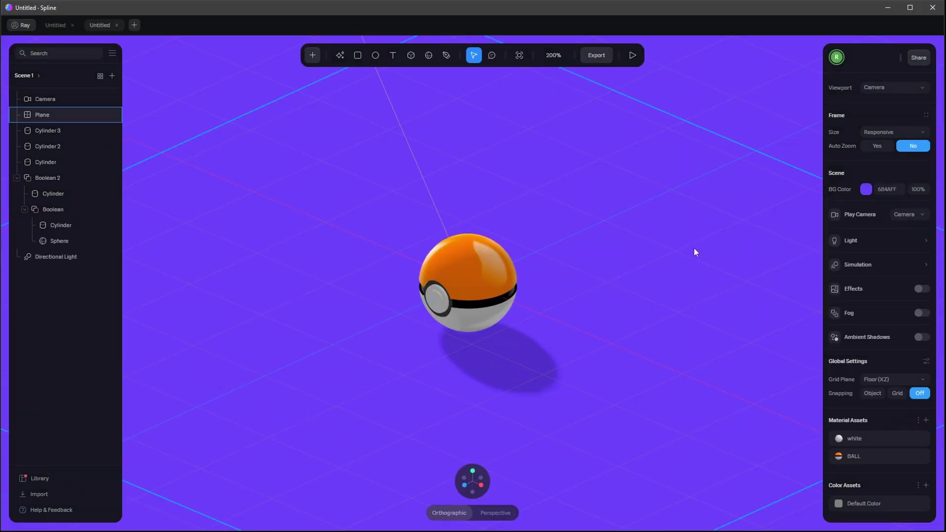
Preview the scene in Play mode, orbiting the Pokéball, then open Export
click(633, 55)
drag(515, 366, 626, 260)
drag(572, 355, 570, 270)
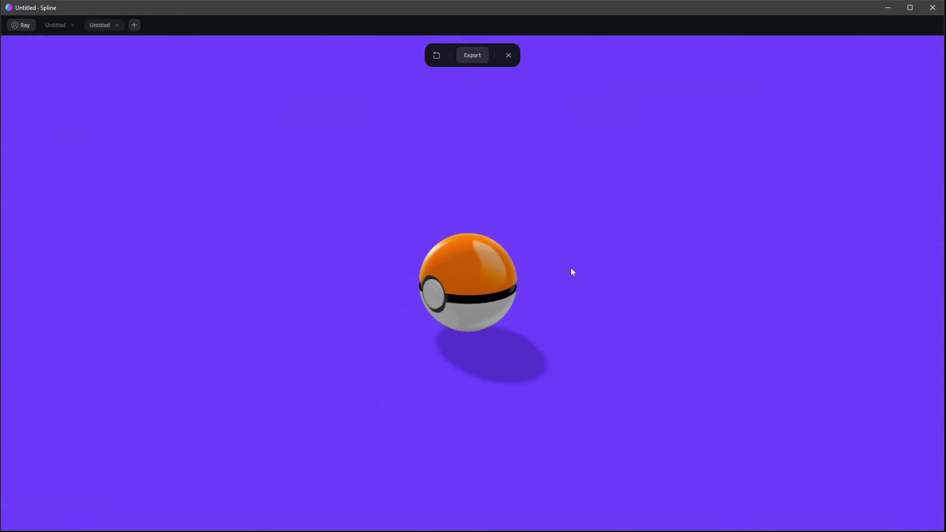
click(509, 55)
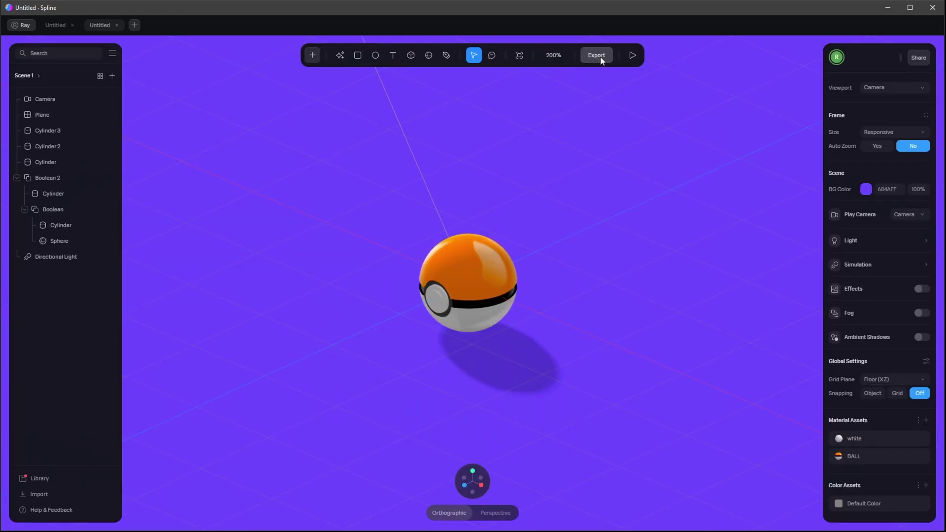
click(597, 55)
Enable Orbit Limits in Play Settings with Up, Bottom, Left and Right at 20
click(562, 98)
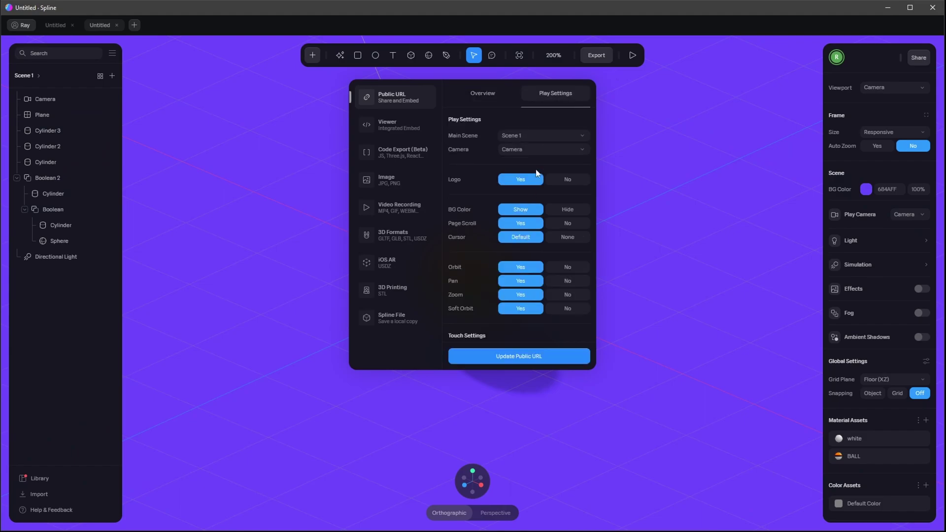
scroll(525, 238, down, 5)
scroll(527, 232, up, 3)
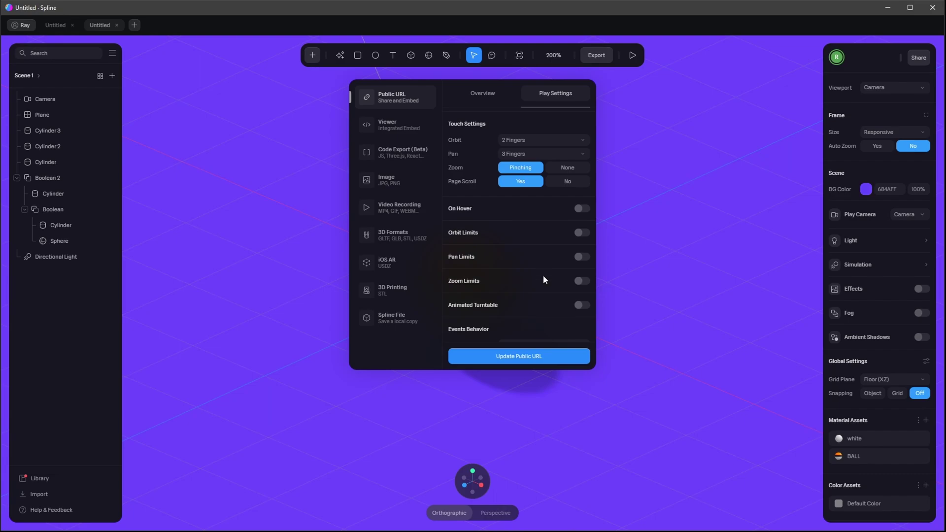
click(581, 232)
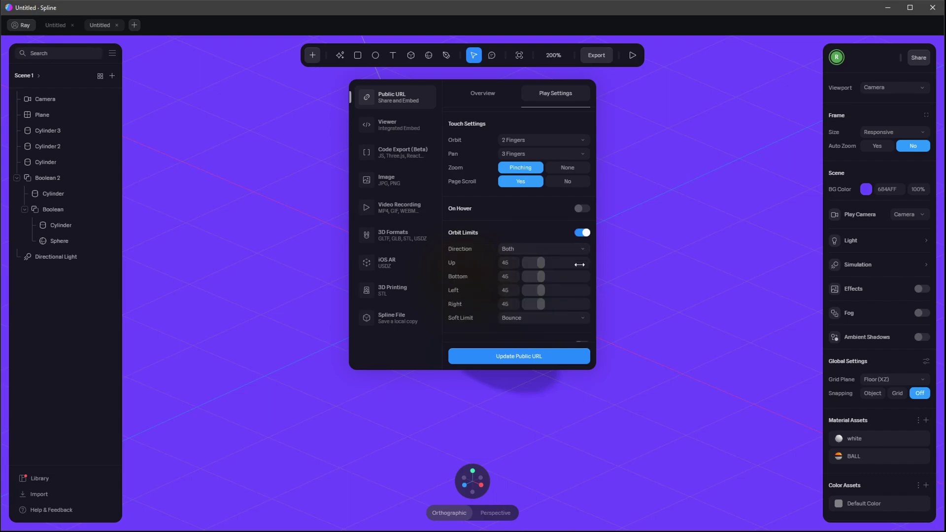
click(509, 263)
text(20)
key(Tab)
text(20)
key(Tab)
text(20)
key(Tab)
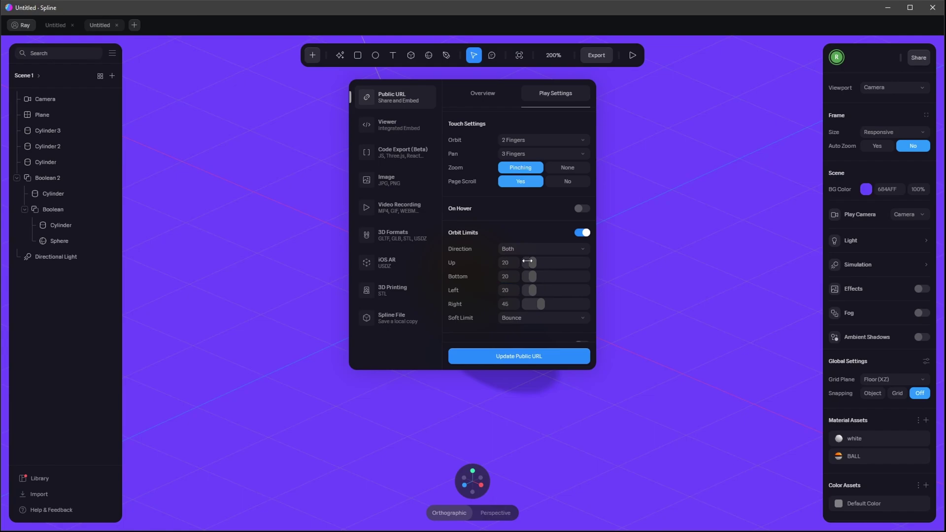
text(20)
key(Tab)
Play the scene and orbit the ball to test the limits
scroll(528, 260, down, 1)
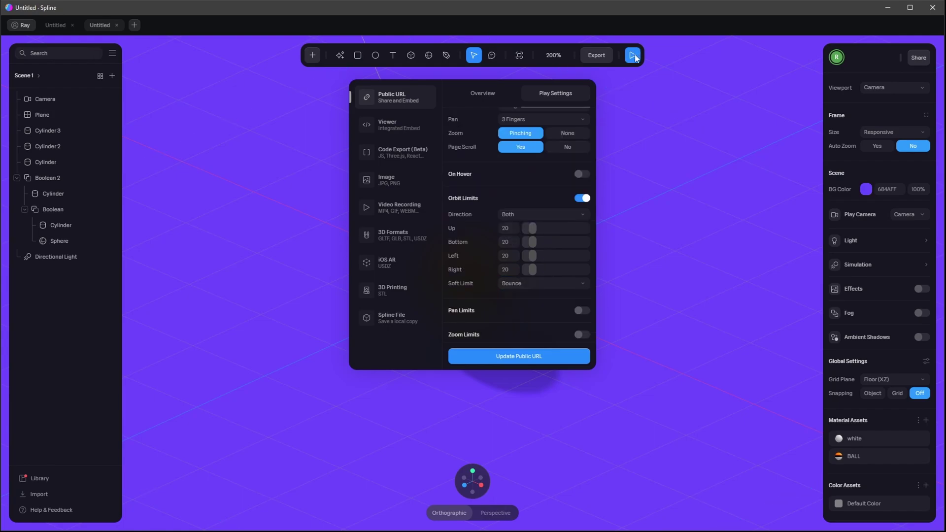
click(634, 55)
drag(635, 233, 508, 315)
Back in the editor, turn on Ambient Shadows and post-processing Effects
click(508, 55)
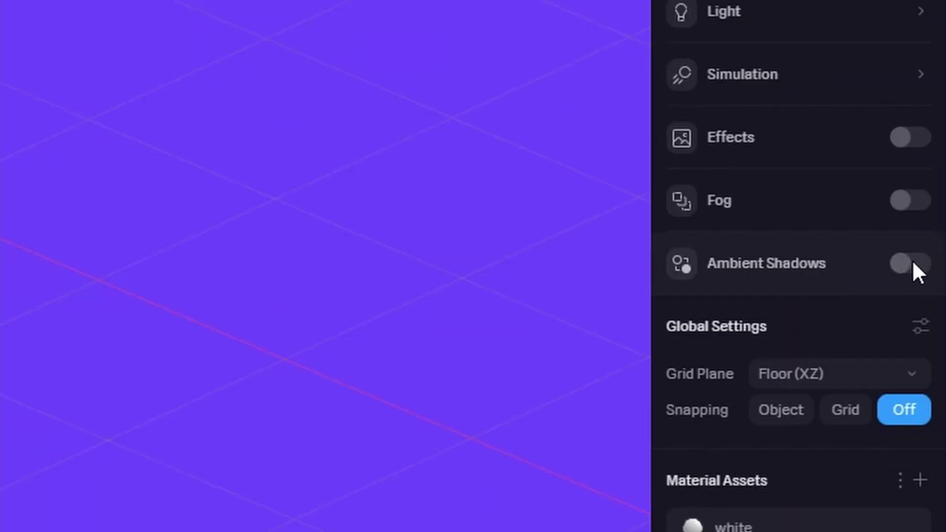
click(913, 261)
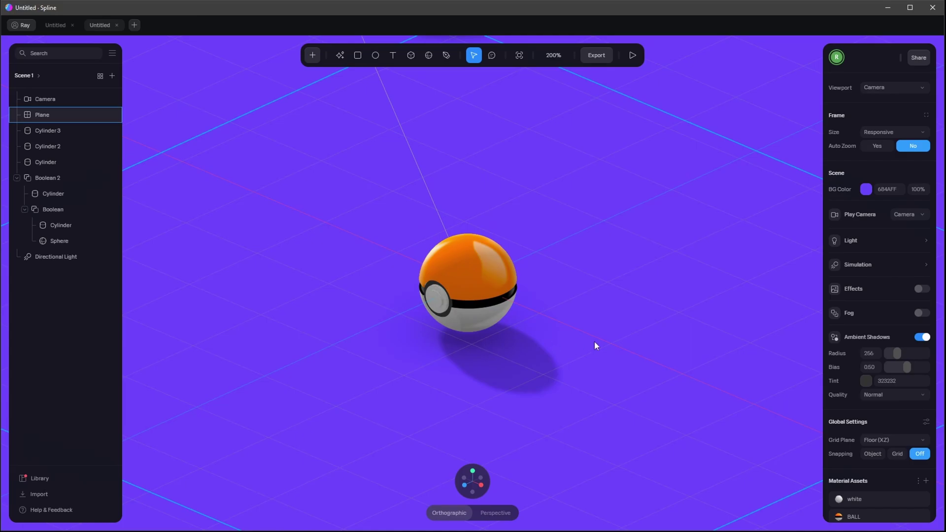
click(922, 289)
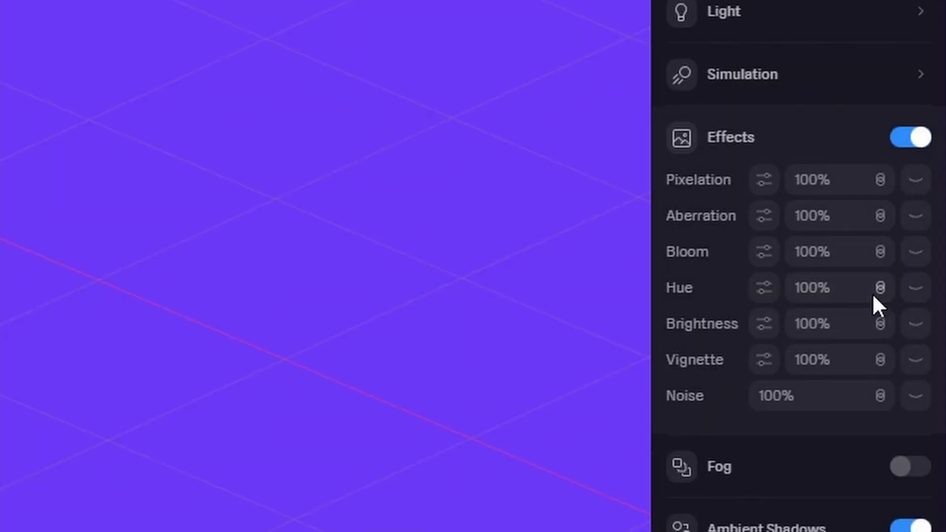
Drag the Hue effect's slider back to 0 so the scene stays purple
click(916, 288)
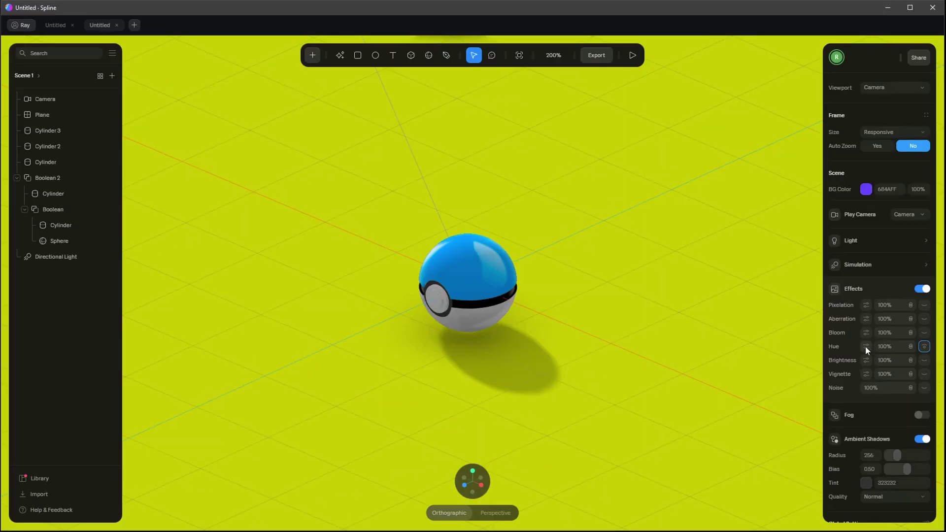
click(764, 288)
drag(879, 369, 928, 370)
click(646, 94)
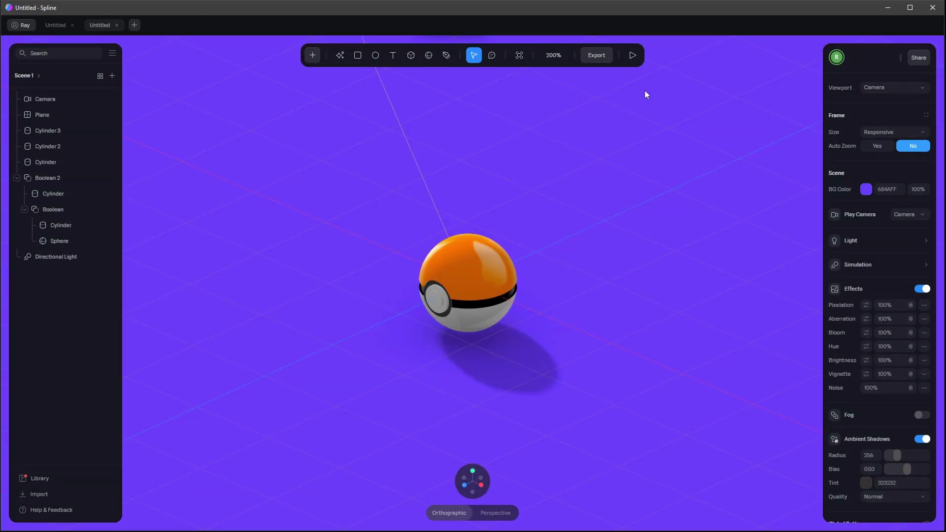